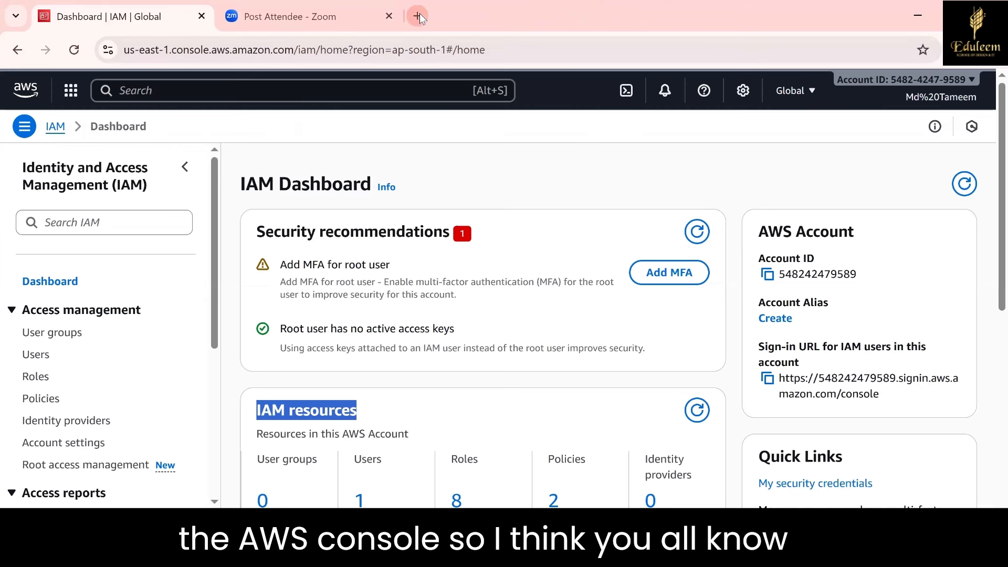
Open google.com in a new browser tab
click(418, 16)
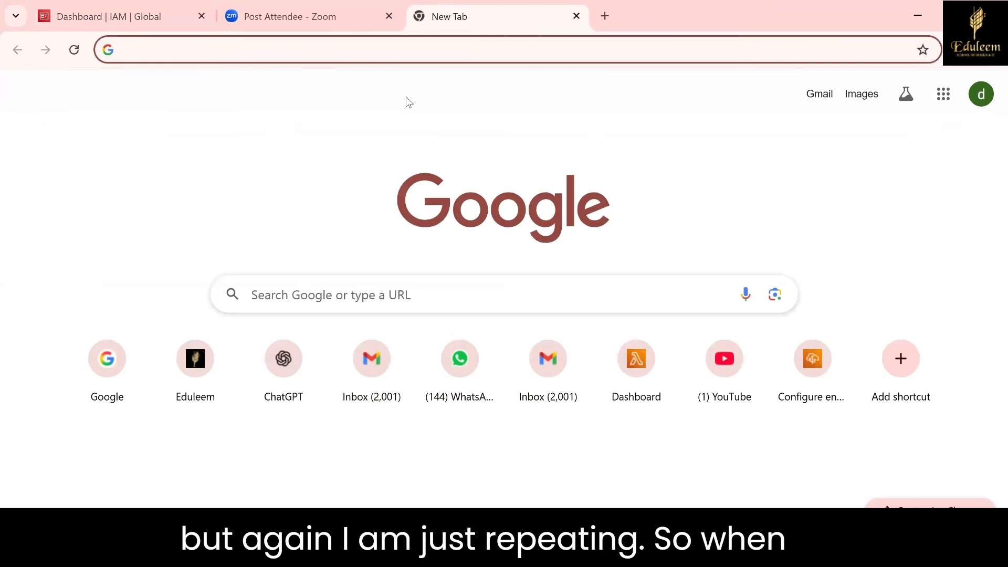
text(google.com)
key(Return)
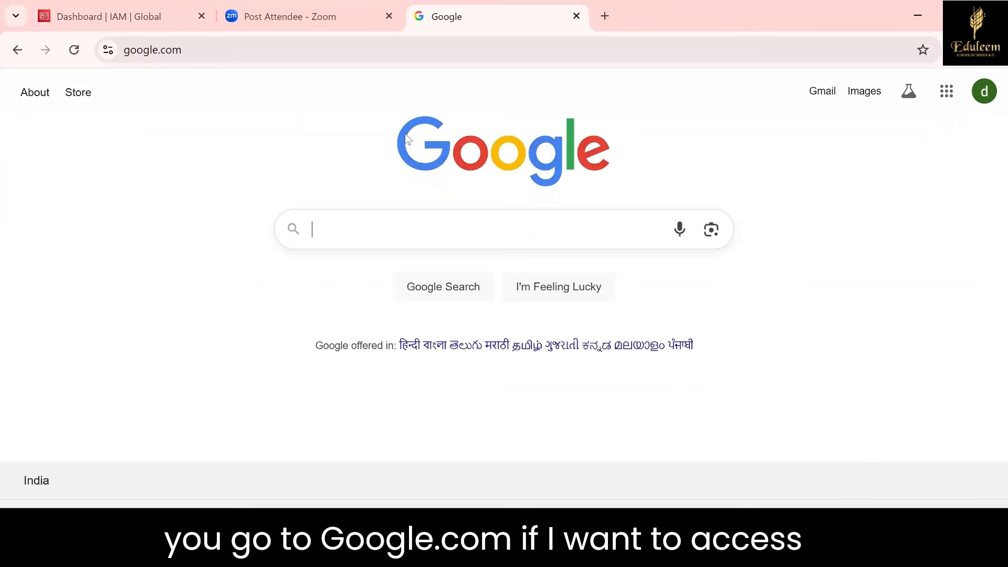
Search Google for "aws management console" and open the AWS Management Console result
text(a)
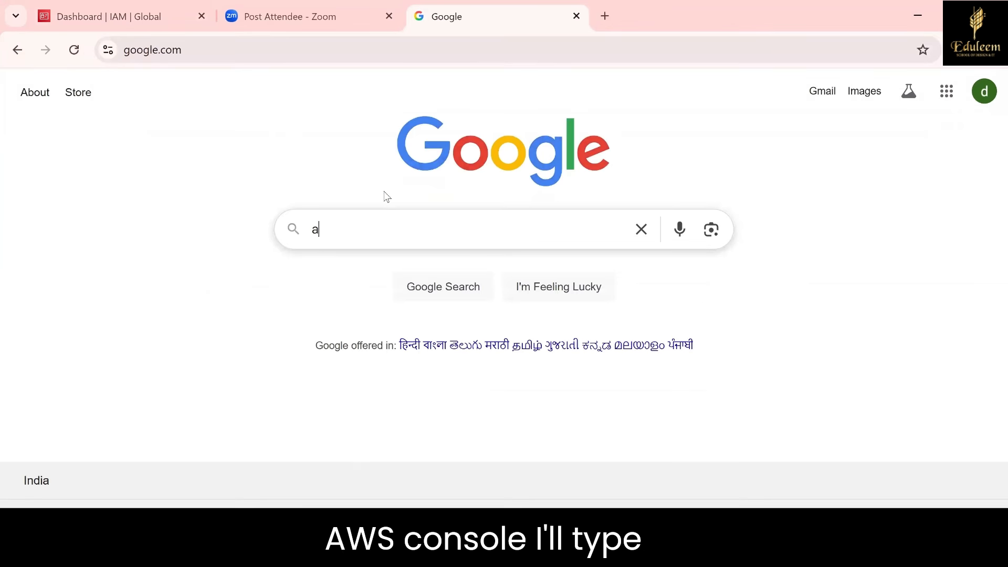
text(ws)
key(Down)
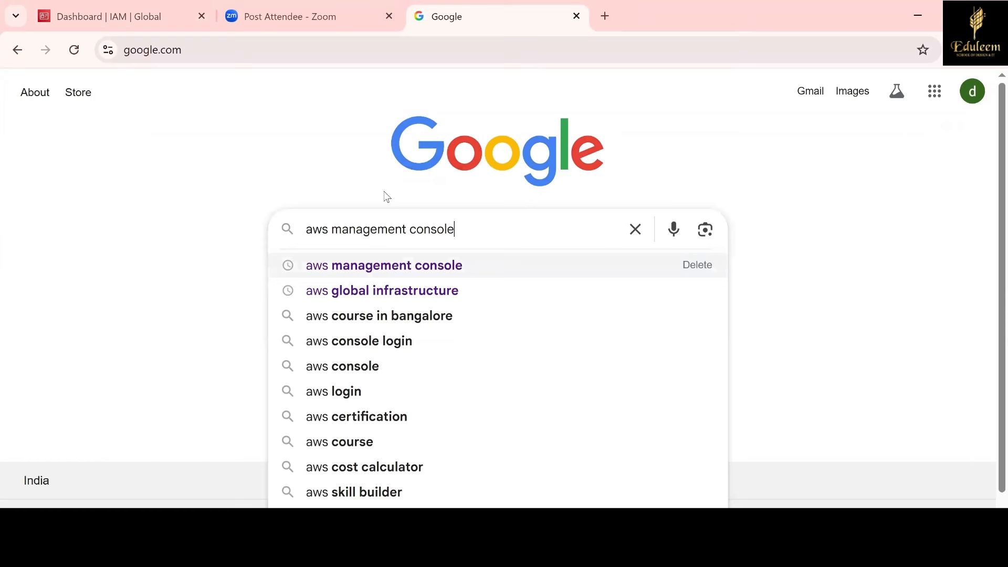
key(Return)
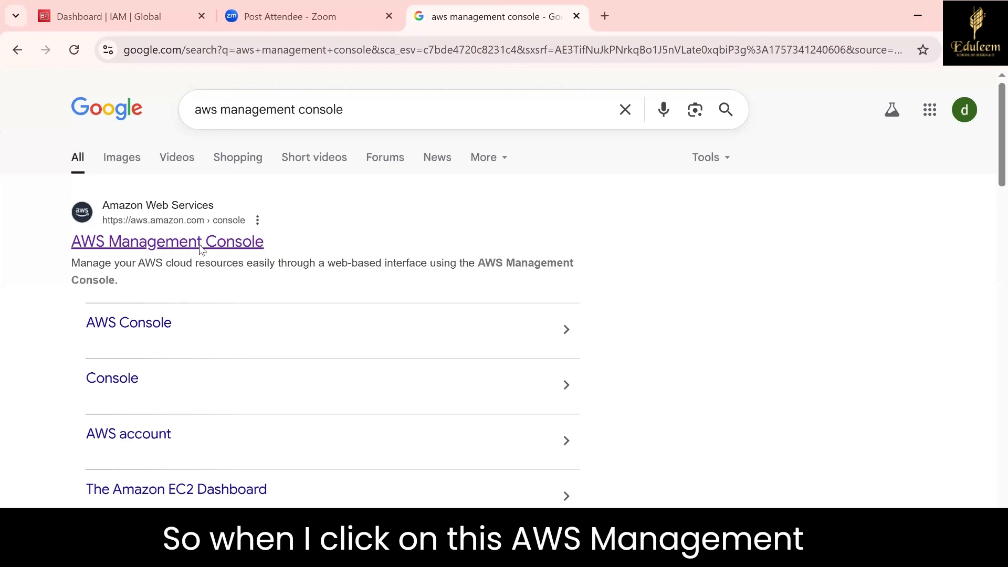
click(201, 249)
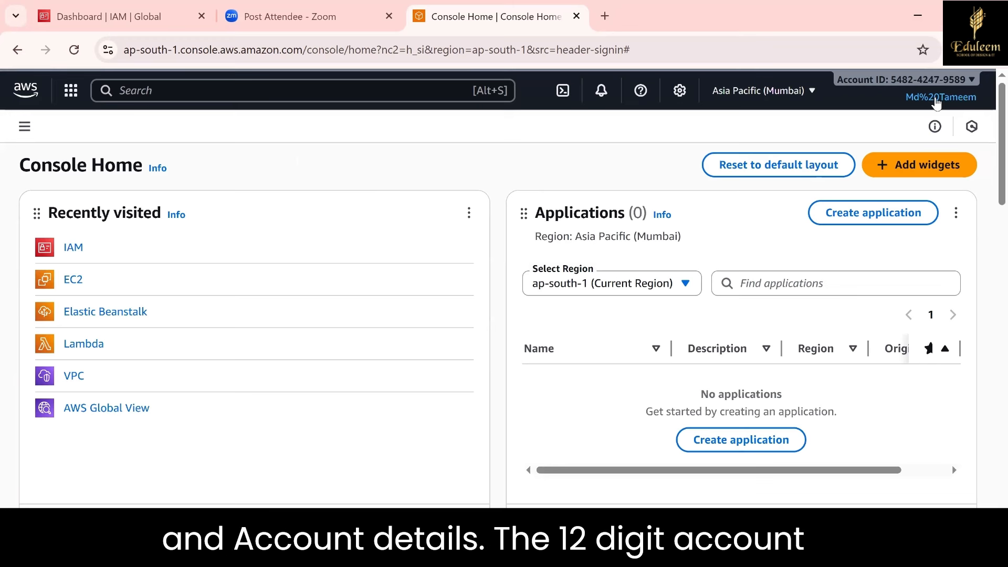
Check the account's plan and ID details, and select the Asia Pacific Mumbai region, ap-south-1
click(936, 99)
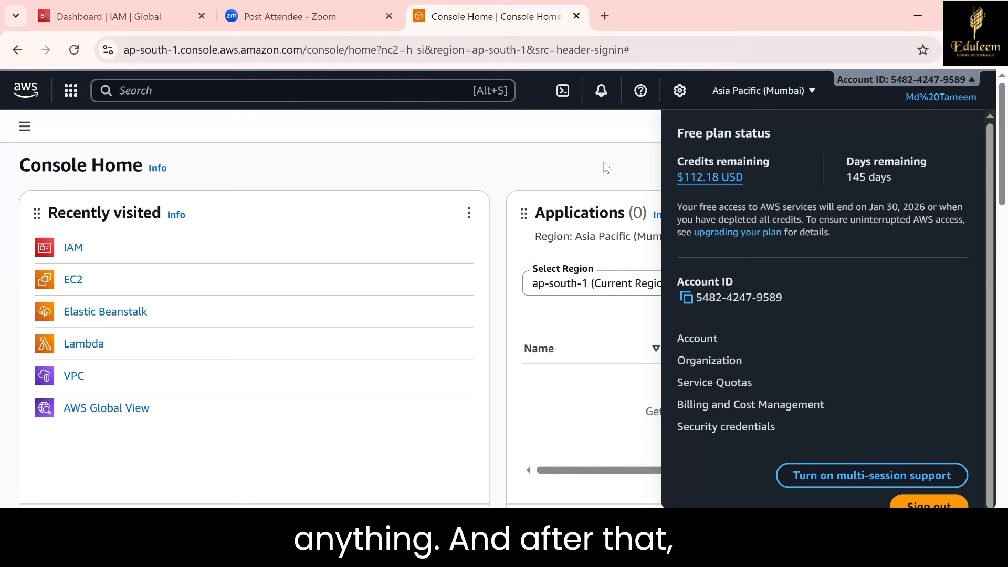
click(615, 140)
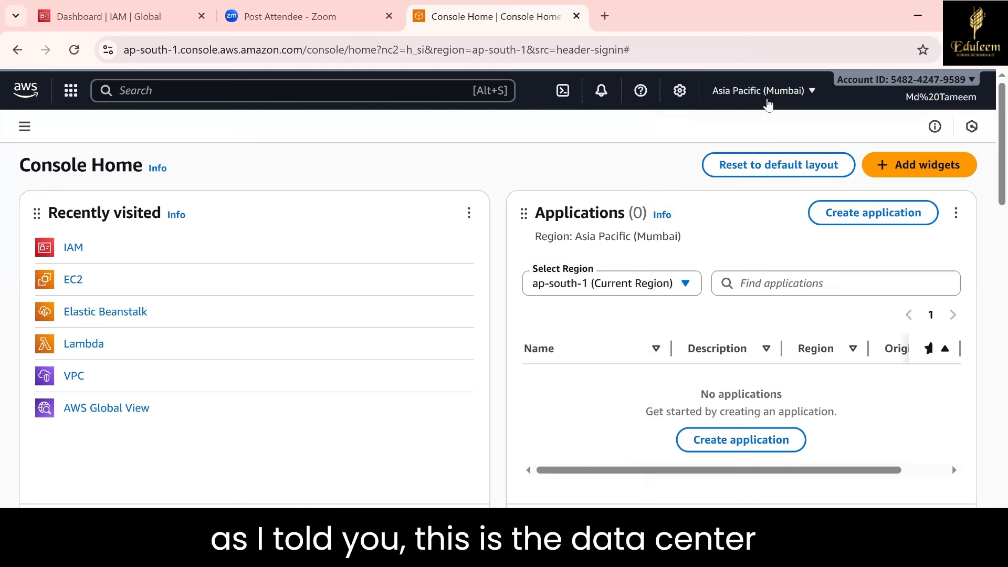
click(766, 100)
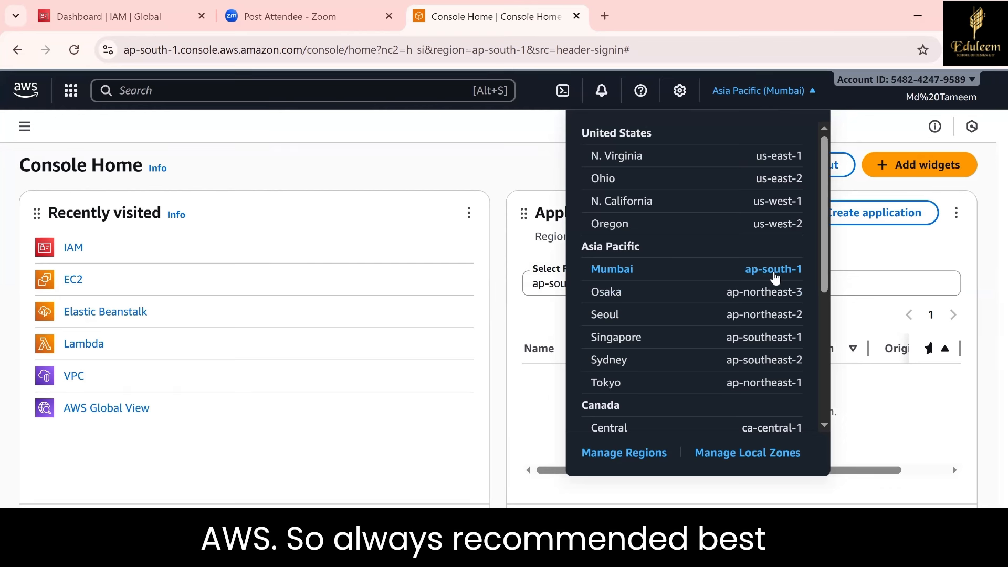
click(775, 273)
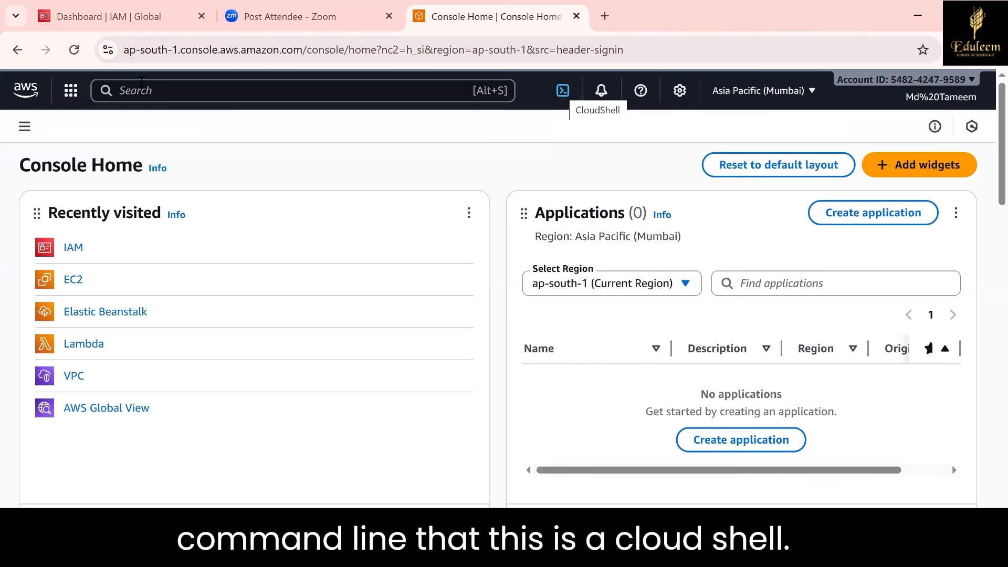
Look over the overview of AWS services and service categories, and close it
click(135, 90)
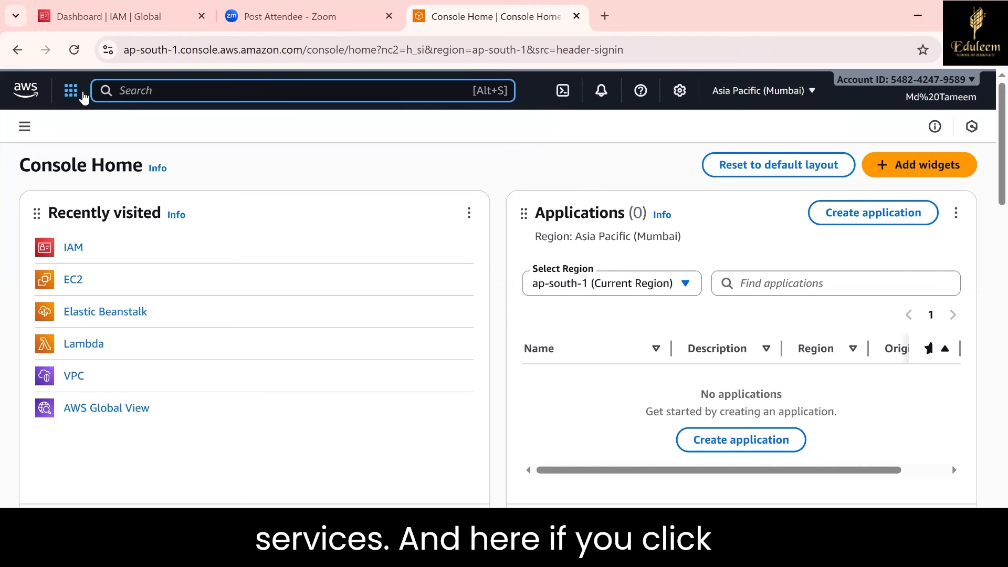
click(78, 97)
click(78, 97)
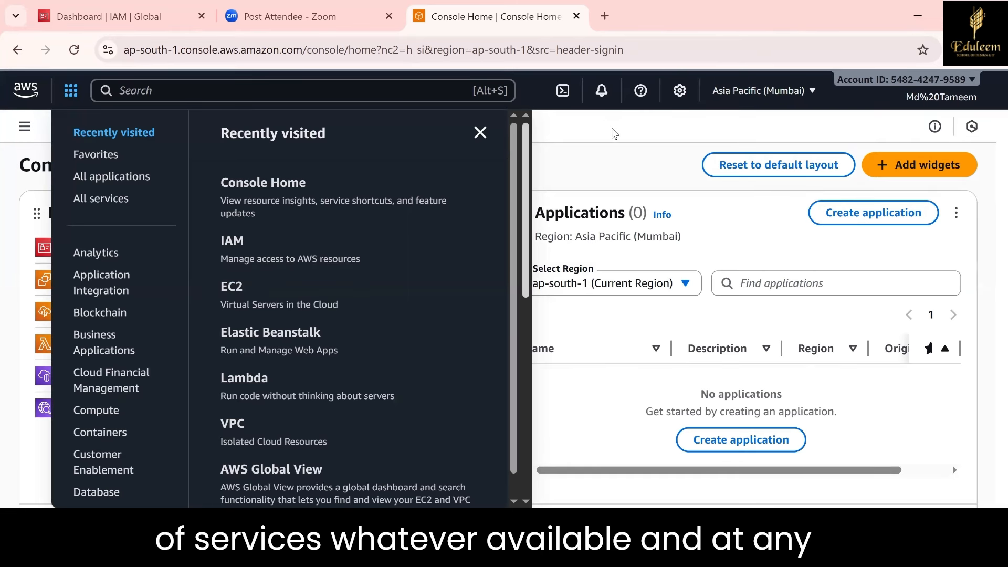
click(611, 127)
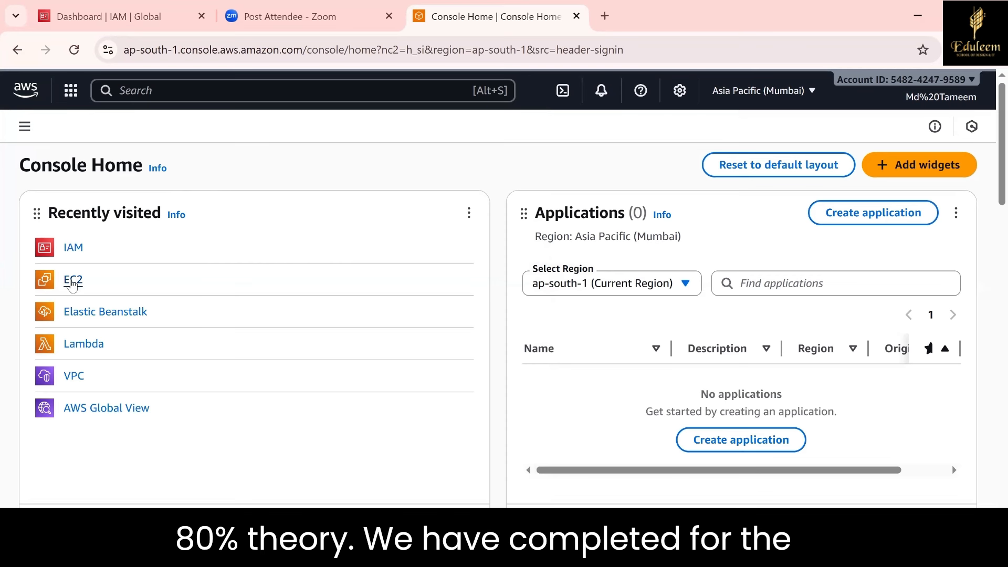
Open EC2 from the recently visited services and review its feature sections from Instances to Auto Scaling
click(73, 281)
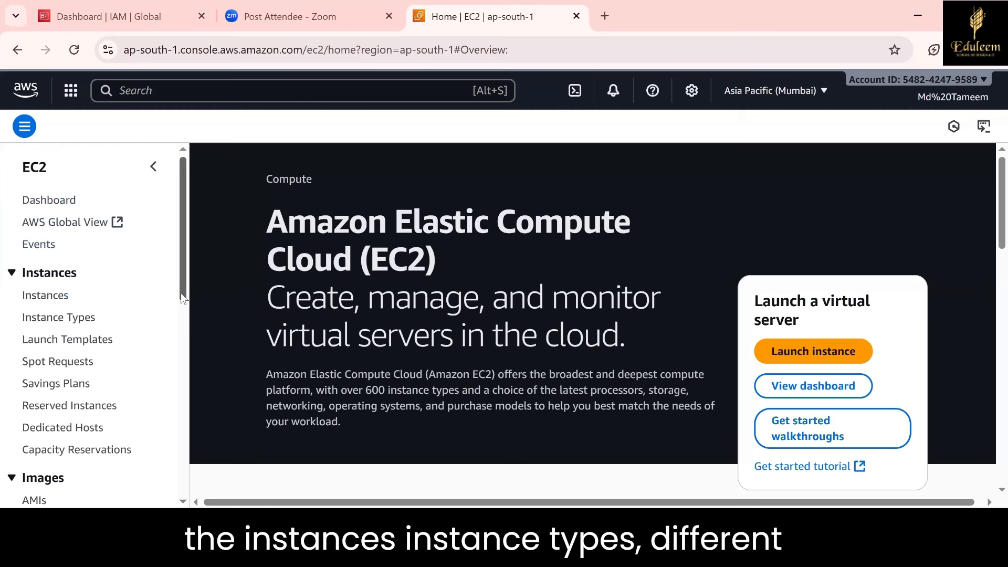
scroll(183, 350, down, 3)
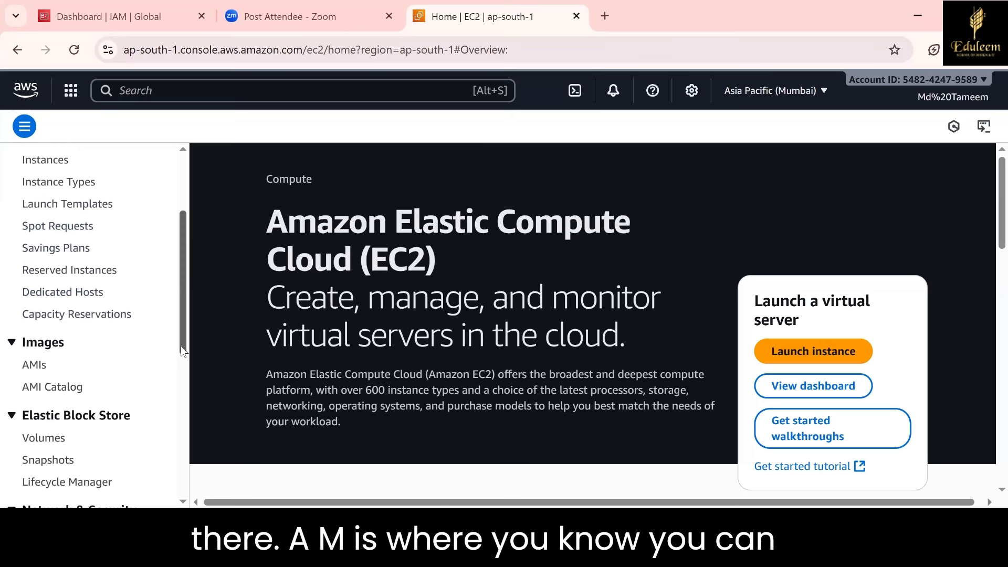
drag(181, 350, 180, 391)
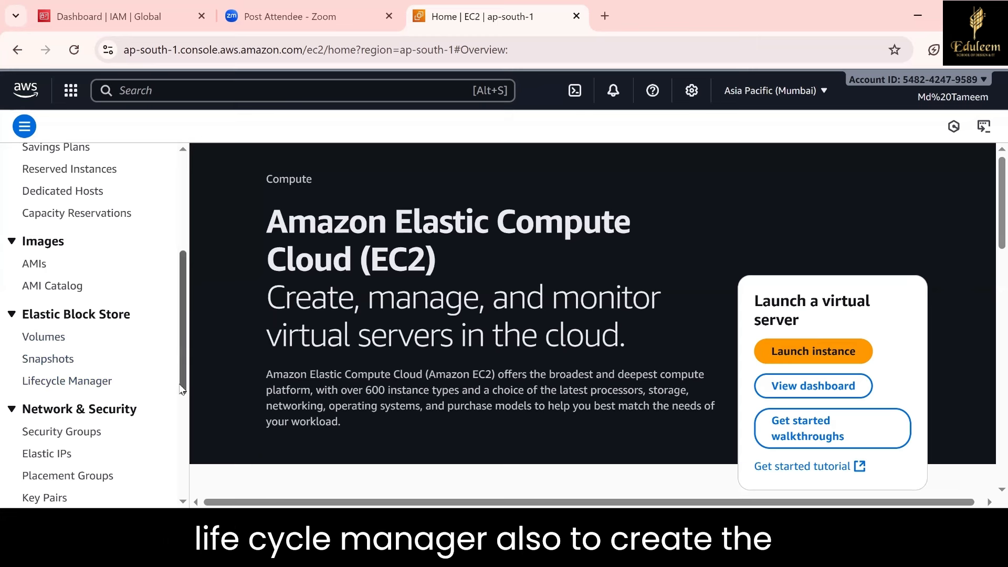
drag(184, 391, 181, 476)
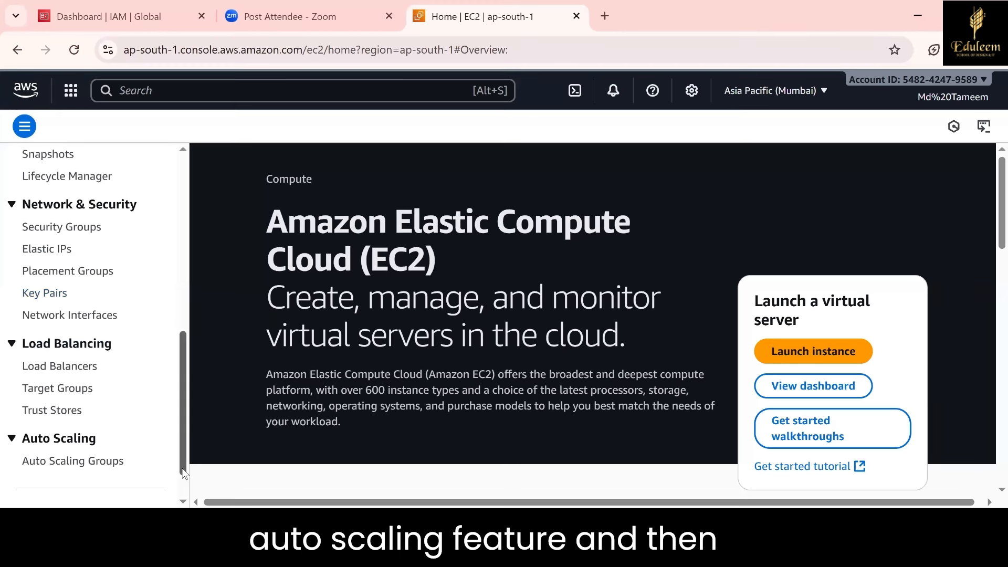
scroll(184, 472, down, 1)
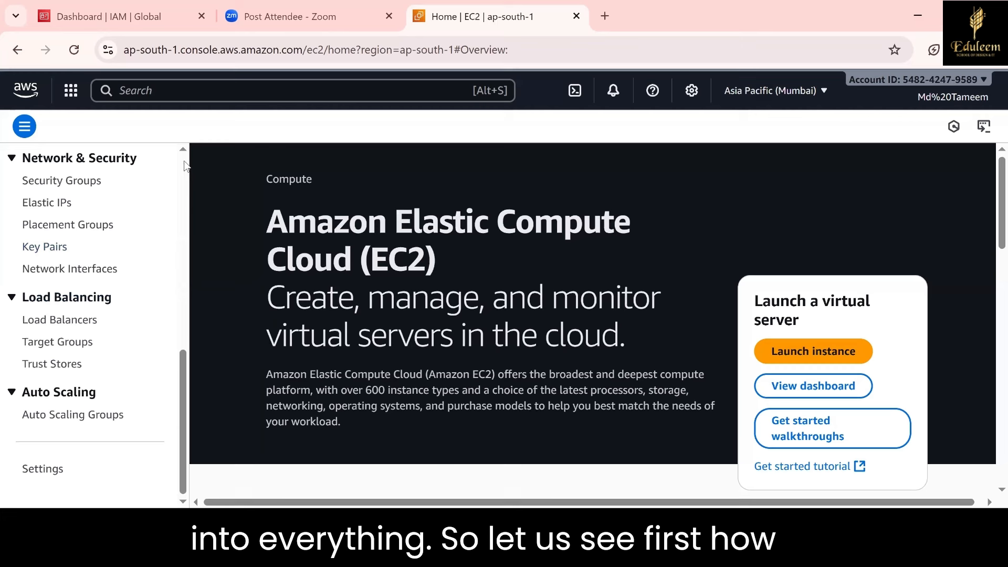
scroll(184, 161, up, 10)
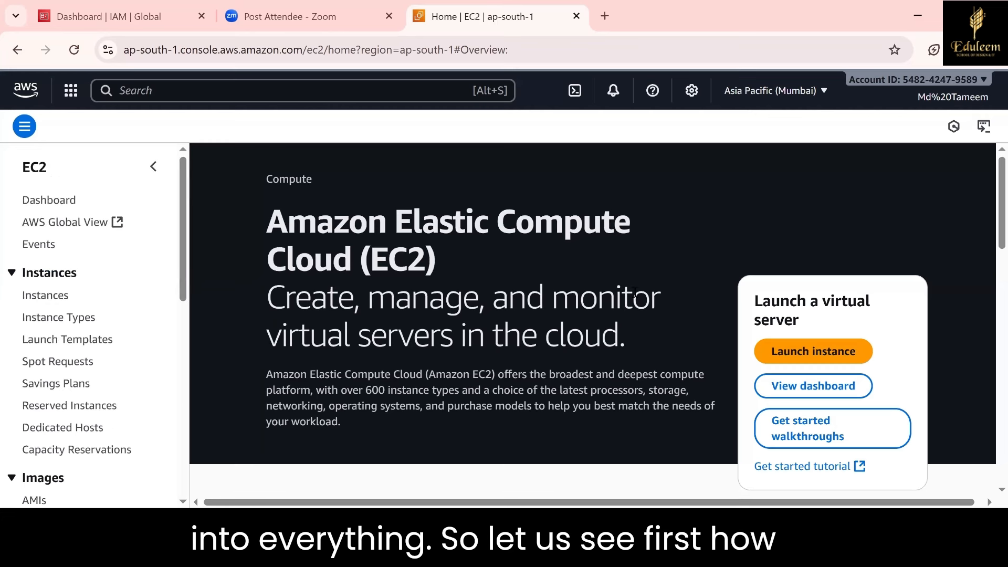
Start launching a new EC2 instance and name it webserver1
click(807, 350)
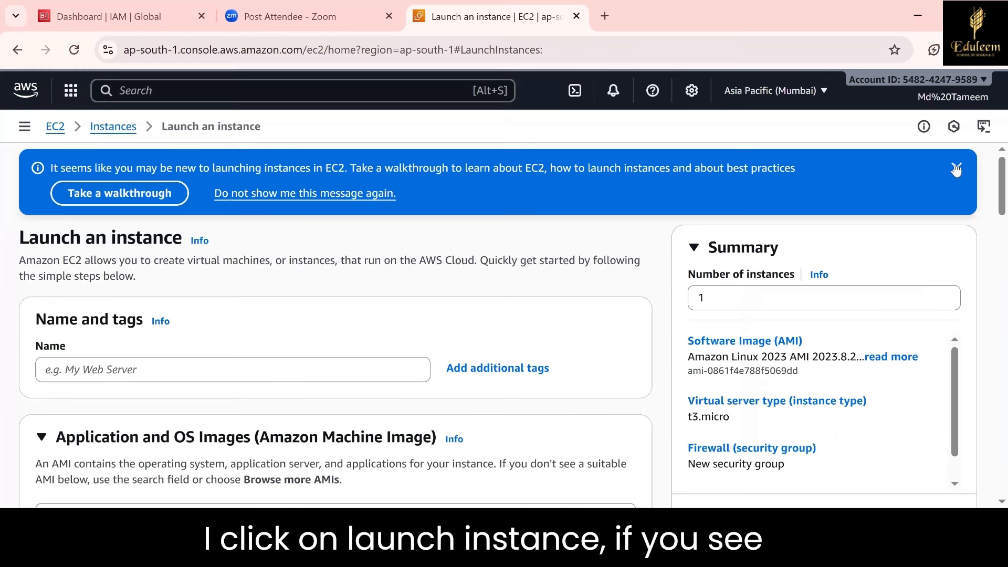
click(955, 168)
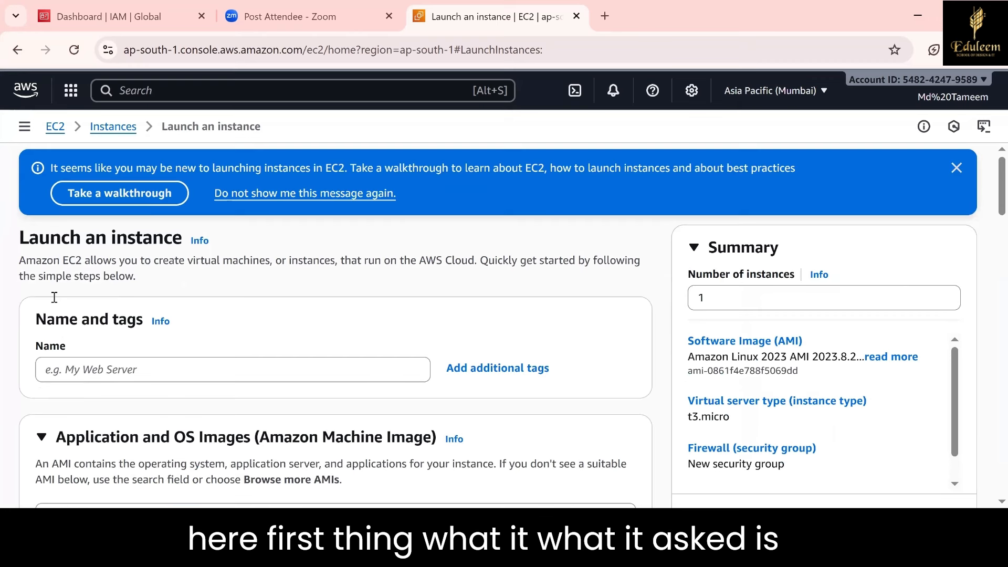
click(175, 373)
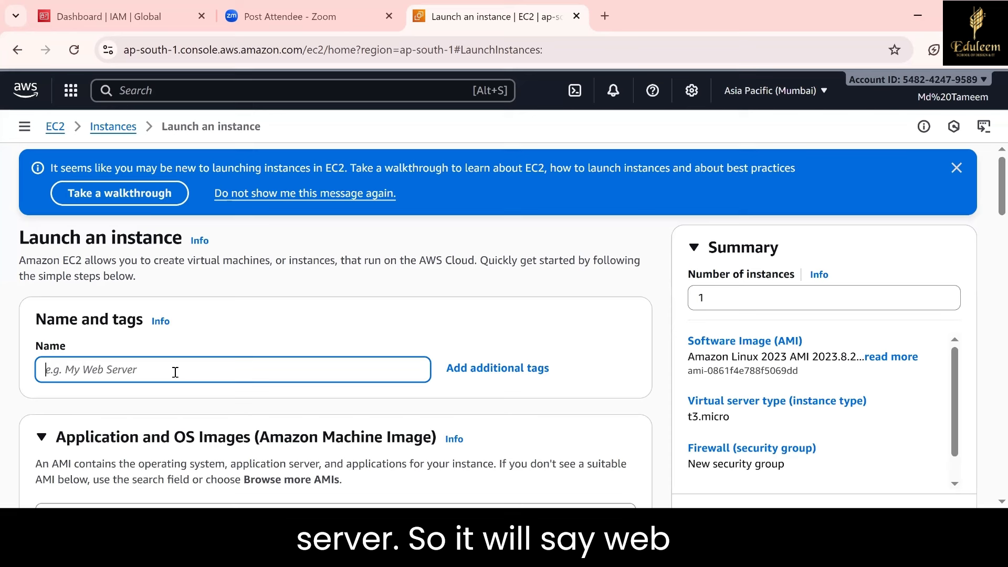
text(webse)
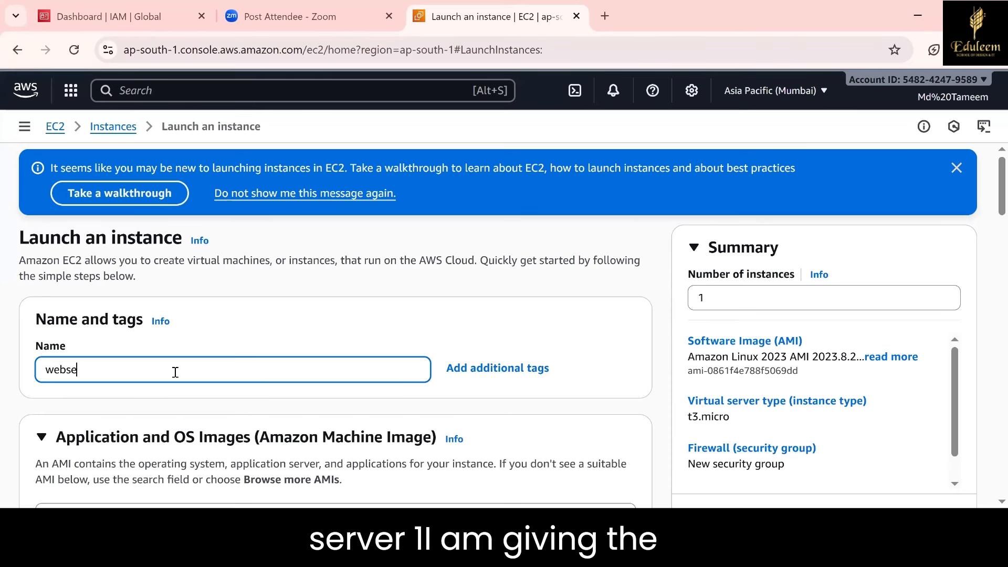
text(rver1)
Try 100 and 20 as the number of instances, and set it back to 1
click(740, 290)
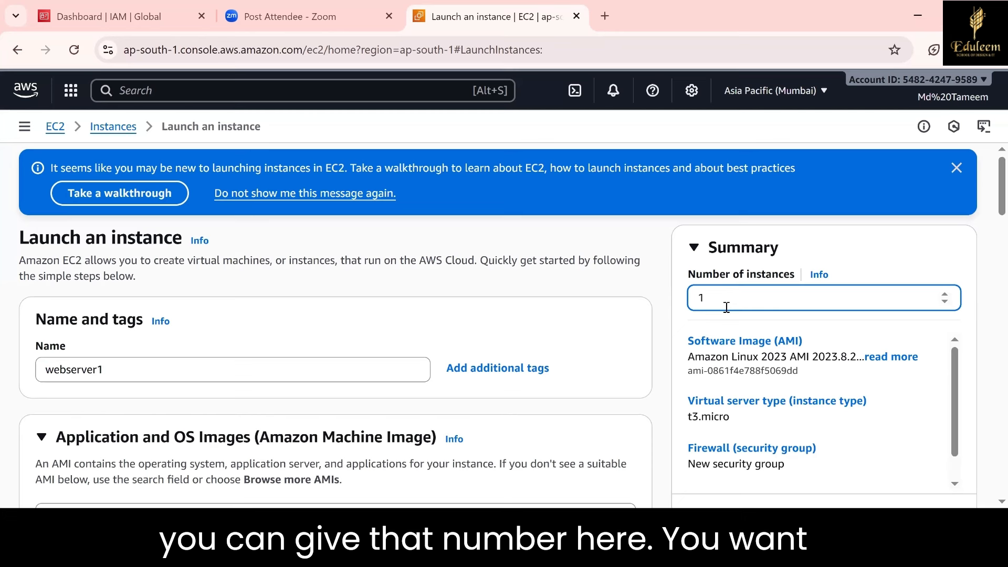
text(00)
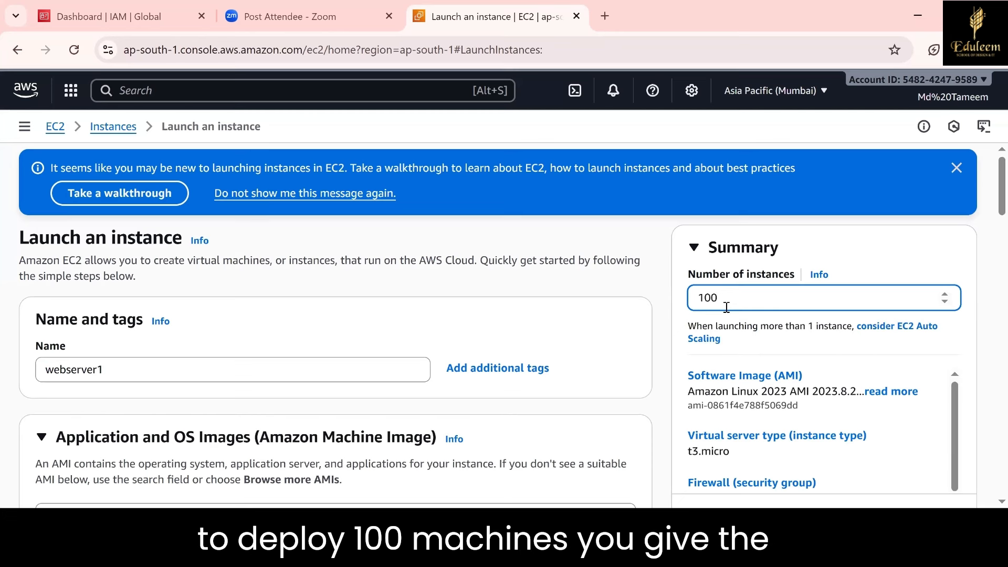
key(BackSpace)
key(BackSpace)
key(BackSpace)
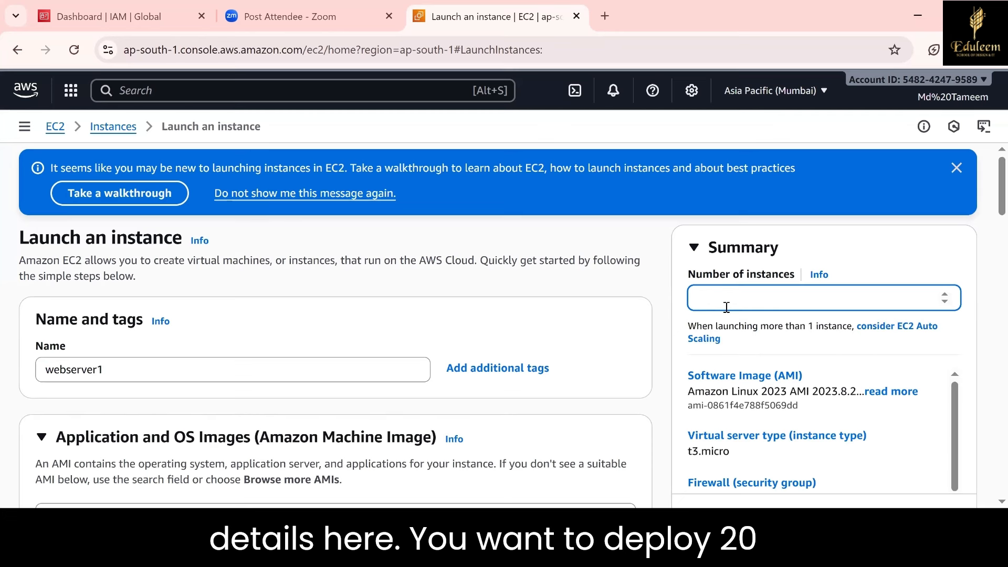
text(20)
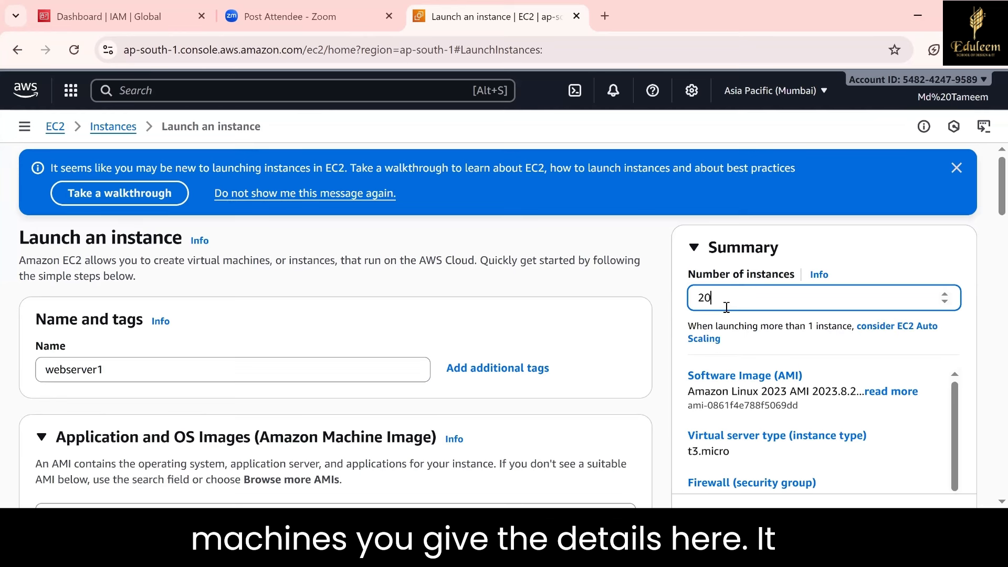
key(BackSpace)
key(BackSpace)
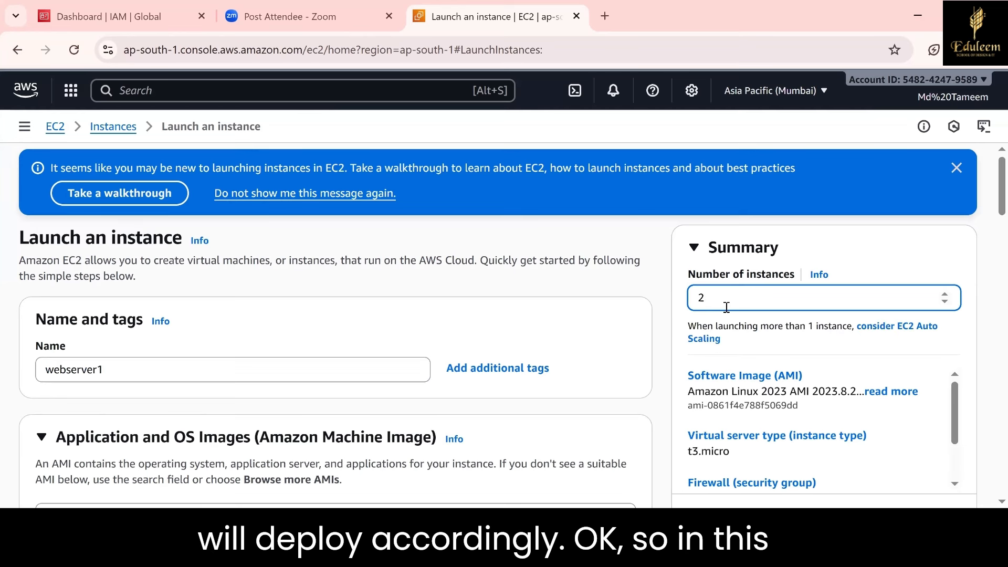
text(1)
Look through the Quick Start operating system images available for the instance
scroll(308, 246, down, 5)
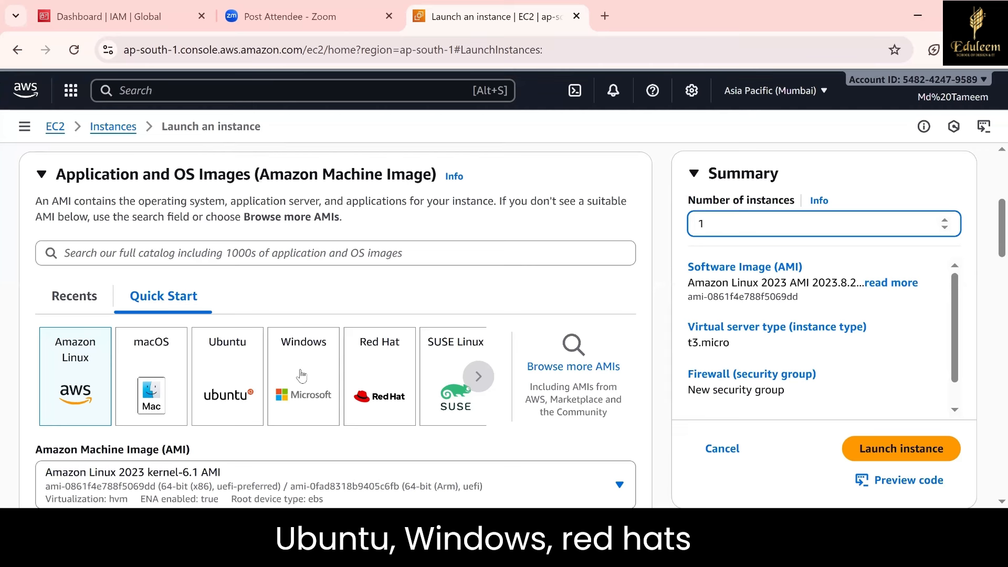
click(478, 383)
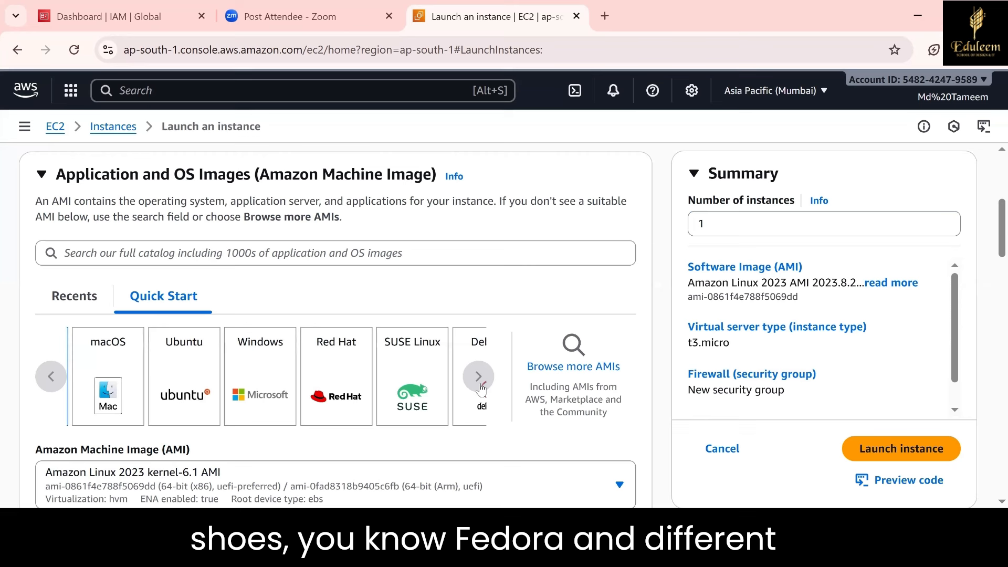
click(479, 378)
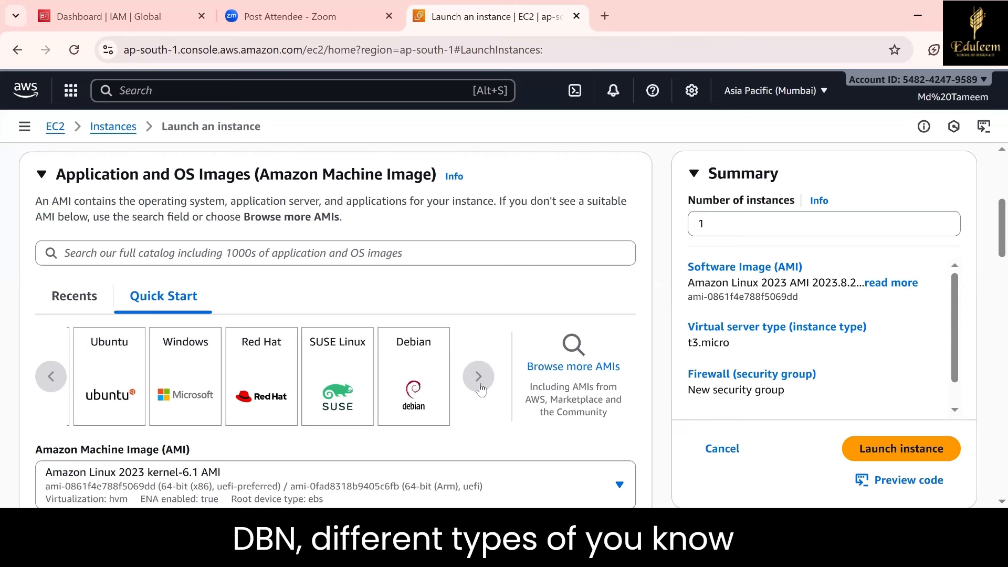
click(51, 377)
click(51, 377)
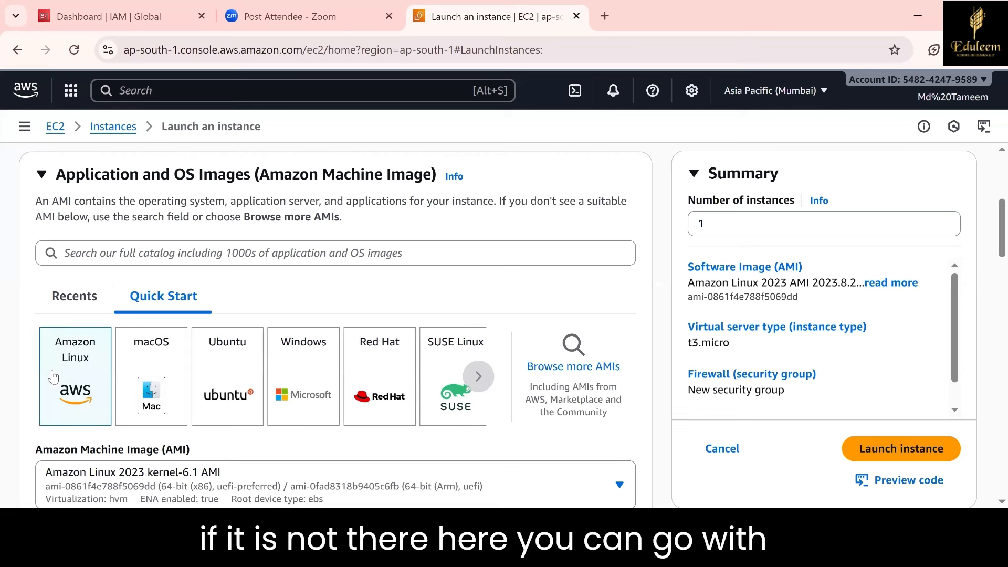
Choose the macOS Quick Start image and browse the full catalog of Amazon Machine Images
click(152, 368)
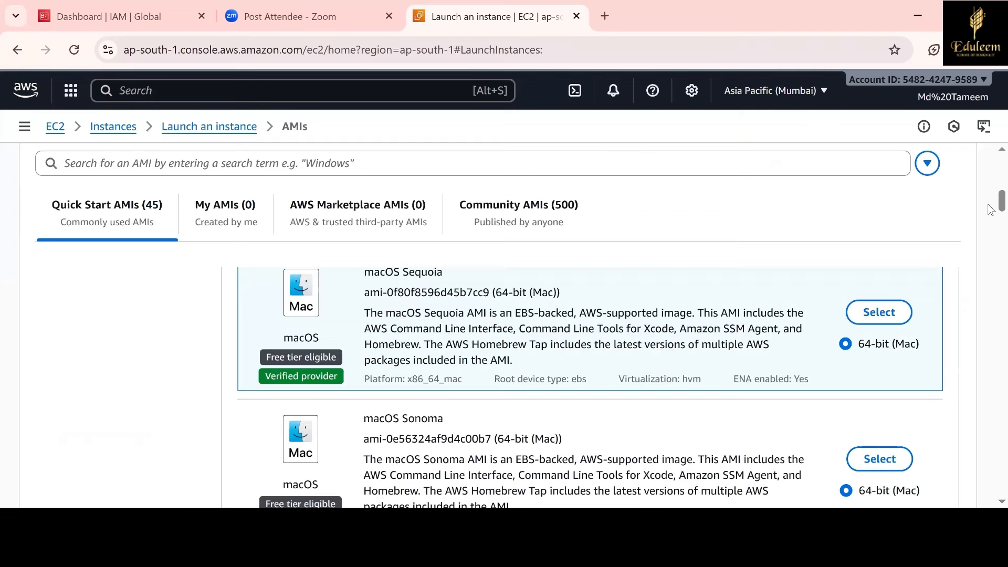
scroll(991, 181, up, 10)
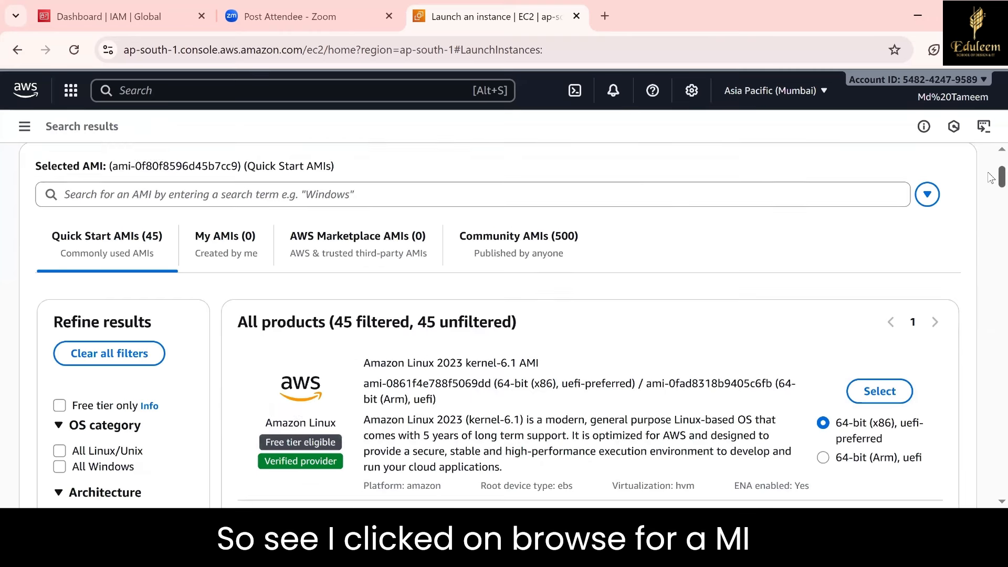
scroll(991, 190, down, 5)
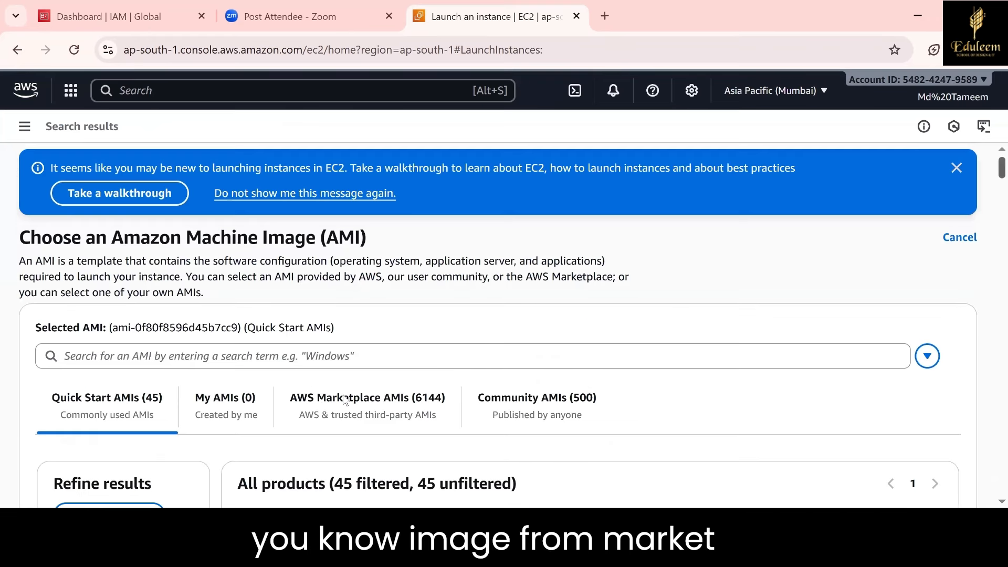
Search the AWS Marketplace AMIs for "sap"
click(345, 399)
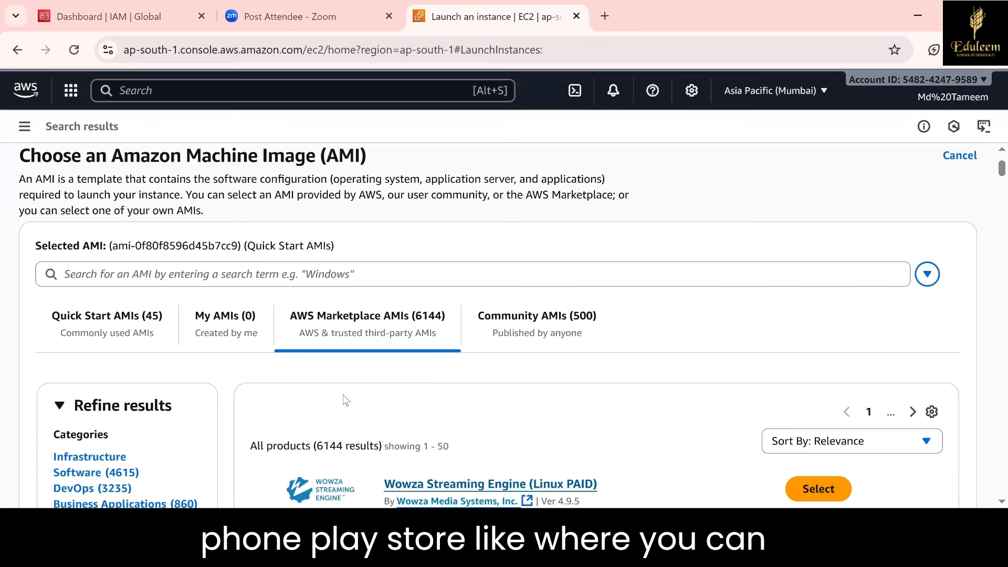
click(267, 267)
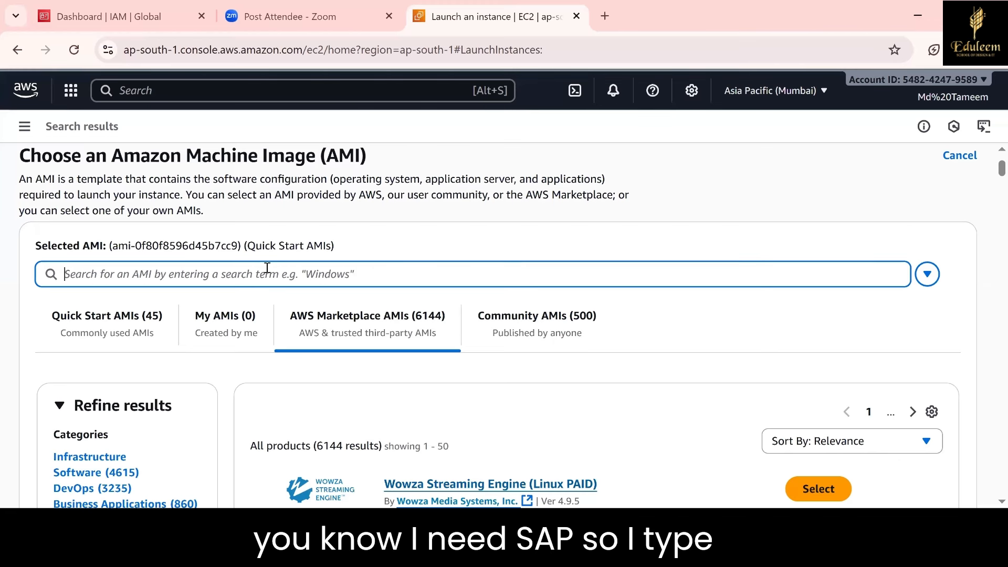
text(sa)
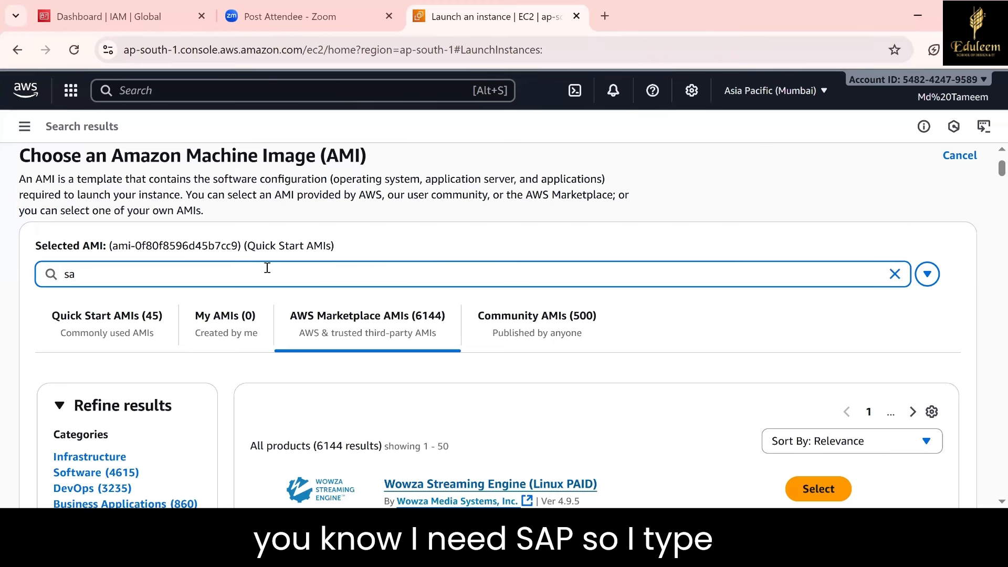
text(p)
key(Return)
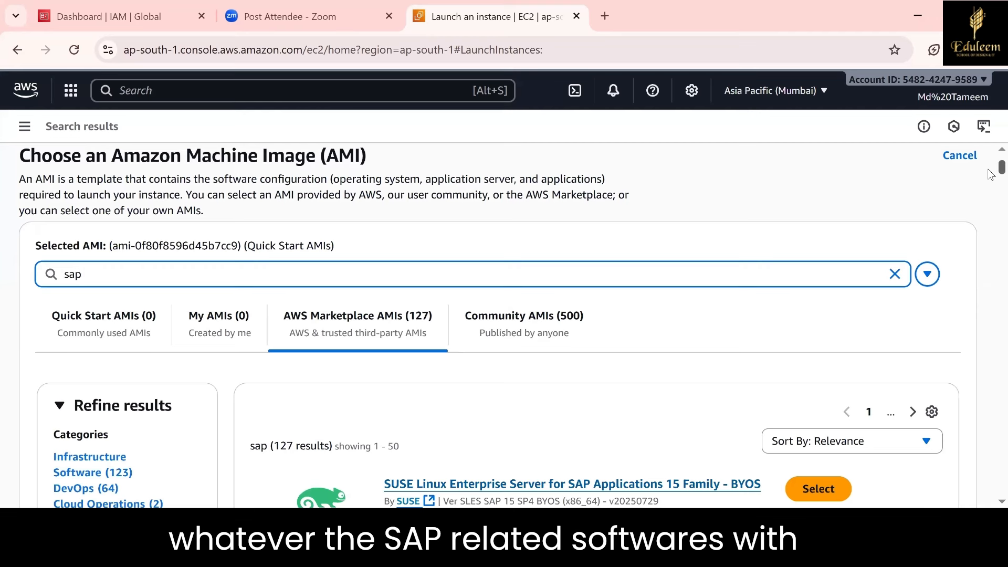
Look through the SAP images in the AWS Marketplace results, and clear the search to check the Community AMIs
scroll(991, 184, down, 5)
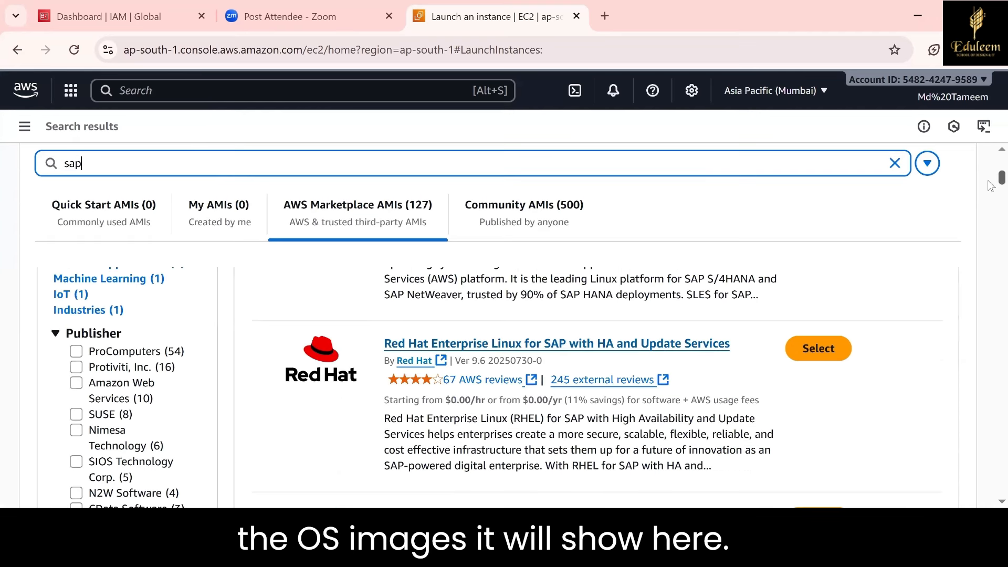
scroll(990, 185, down, 1)
scroll(990, 178, up, 5)
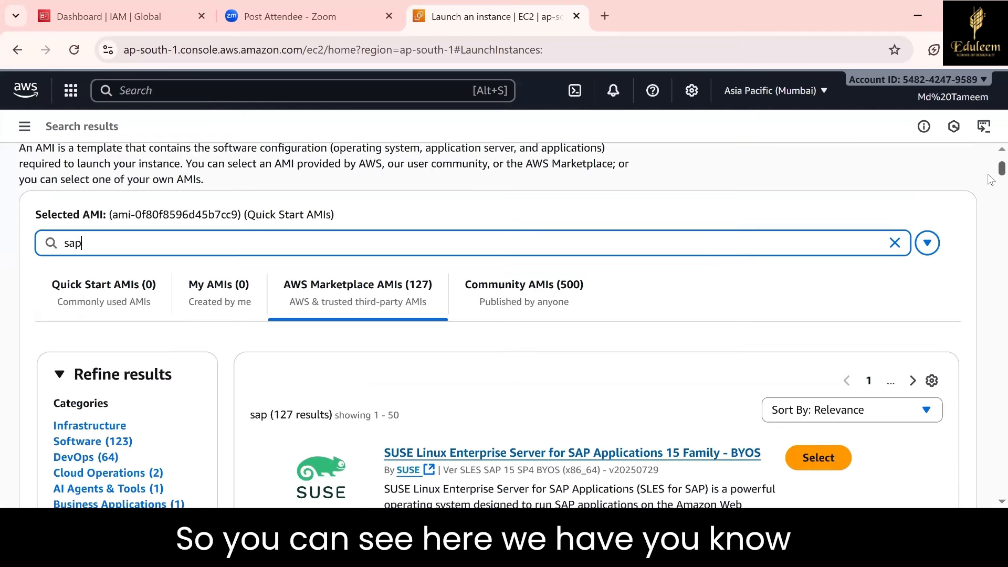
scroll(991, 180, down, 2)
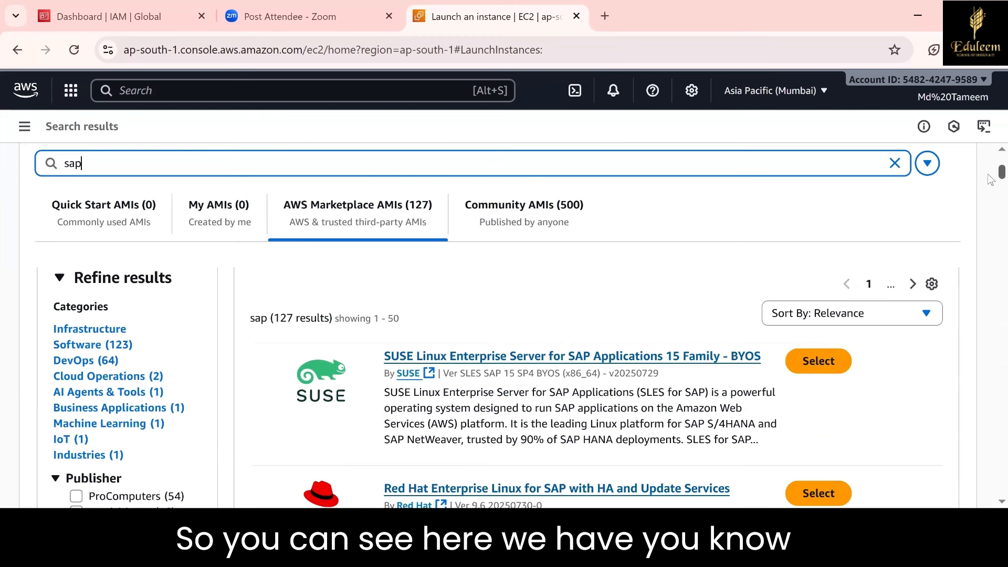
scroll(990, 179, down, 1)
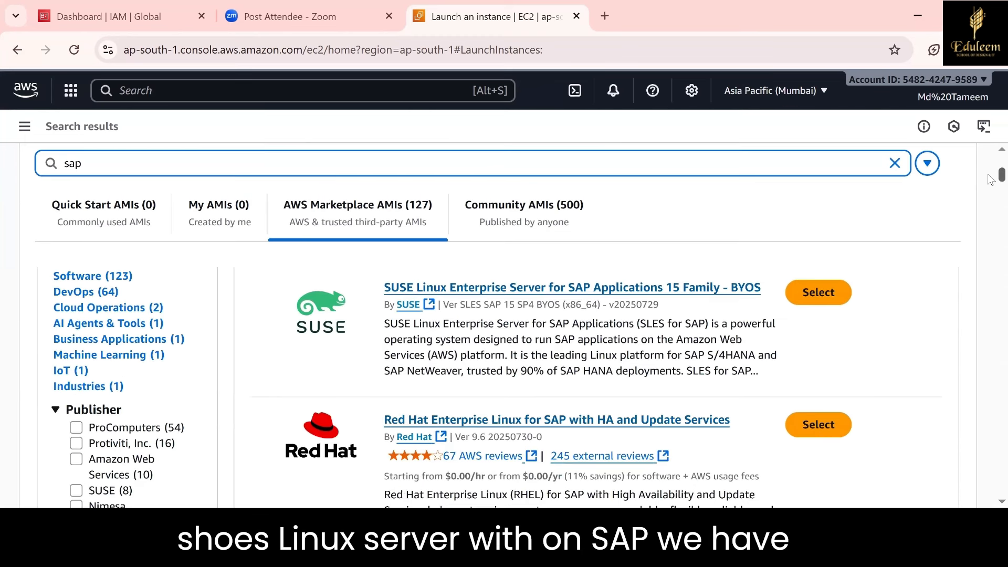
scroll(991, 180, down, 4)
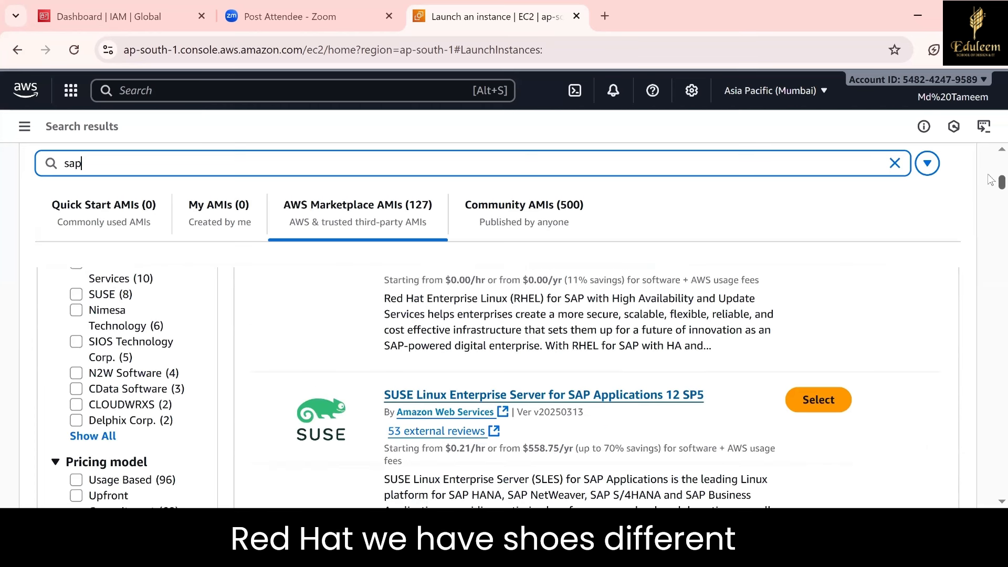
scroll(991, 179, down, 3)
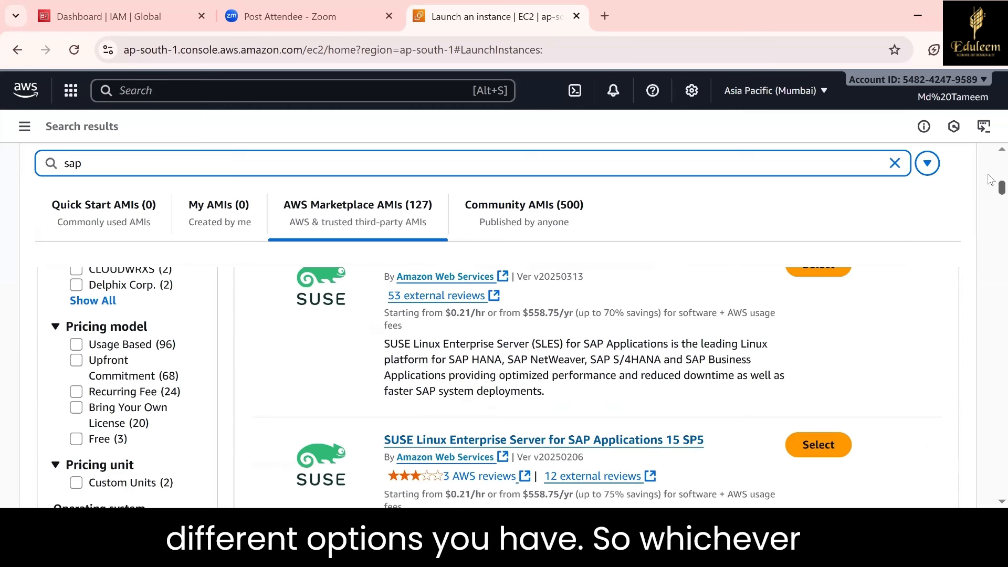
scroll(990, 173, down, 2)
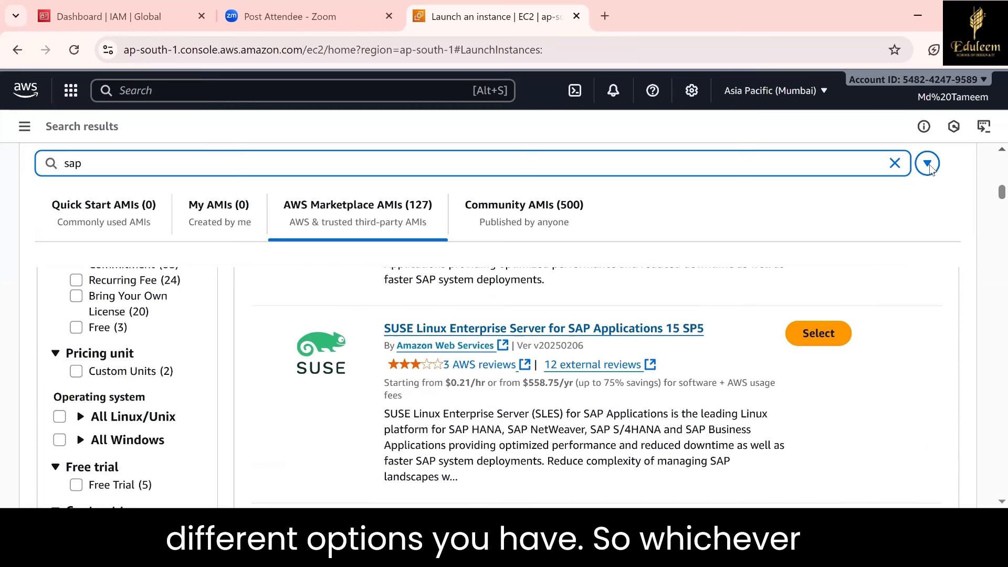
click(894, 163)
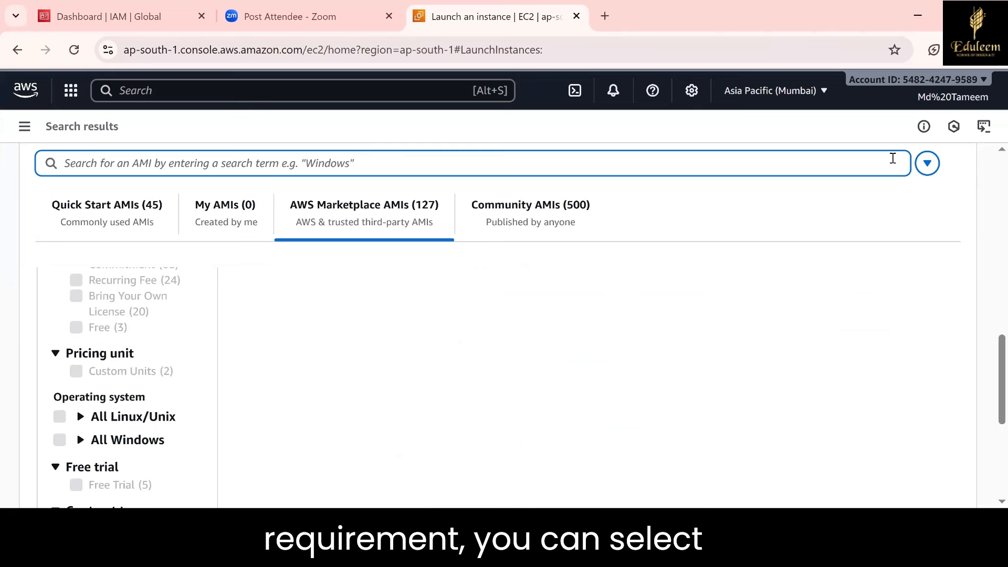
click(546, 214)
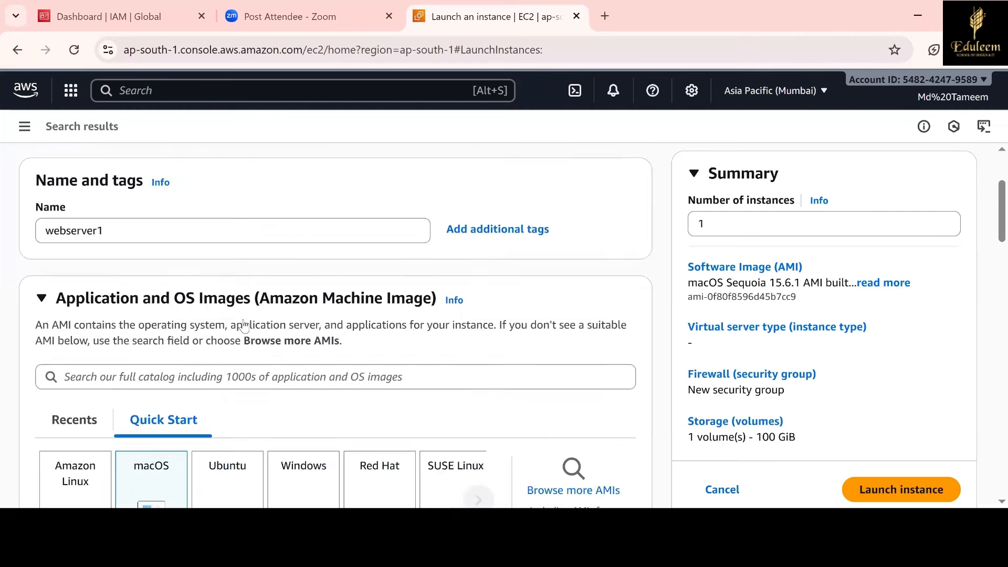
Choose the Windows Quick Start image for webserver1, waiting for the page to respond
scroll(216, 342, down, 4)
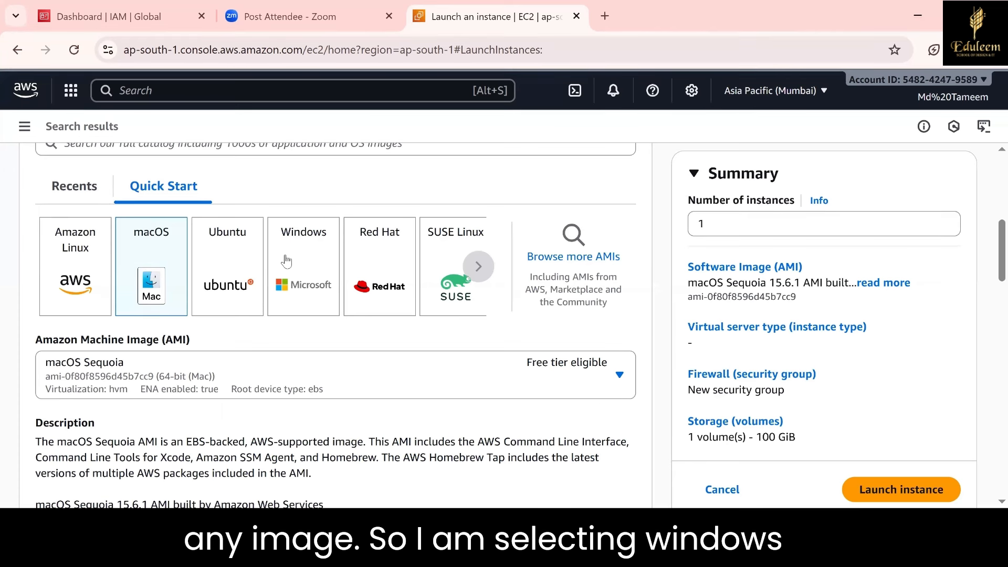
click(314, 296)
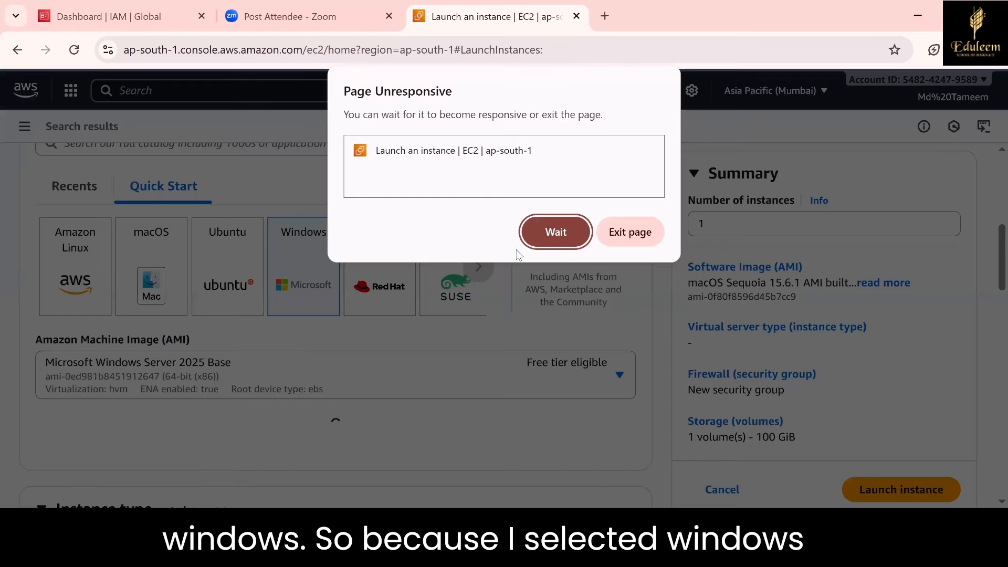
click(549, 239)
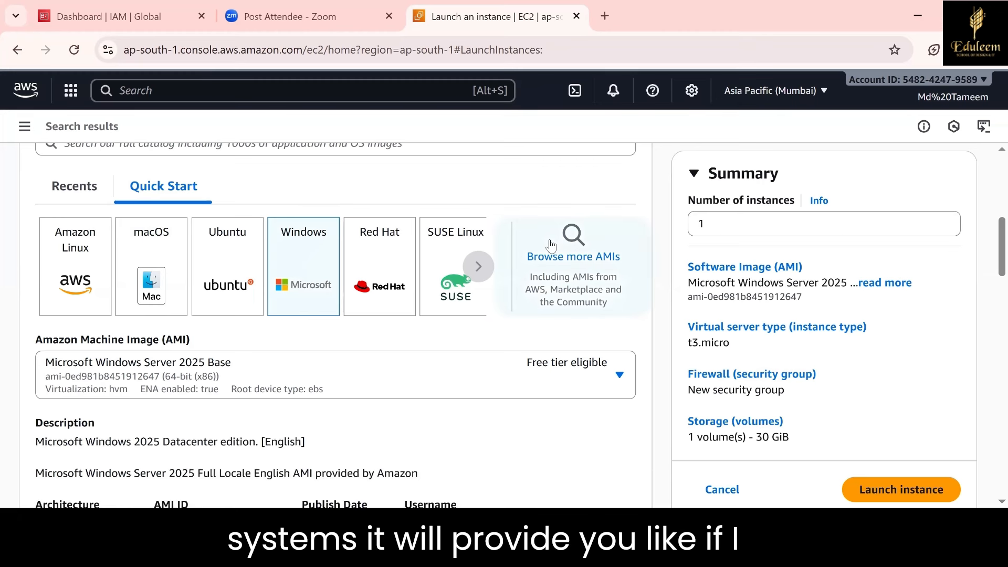
Review the available Windows Server images and choose Microsoft Windows Server 2022 Base as the AMI
click(460, 369)
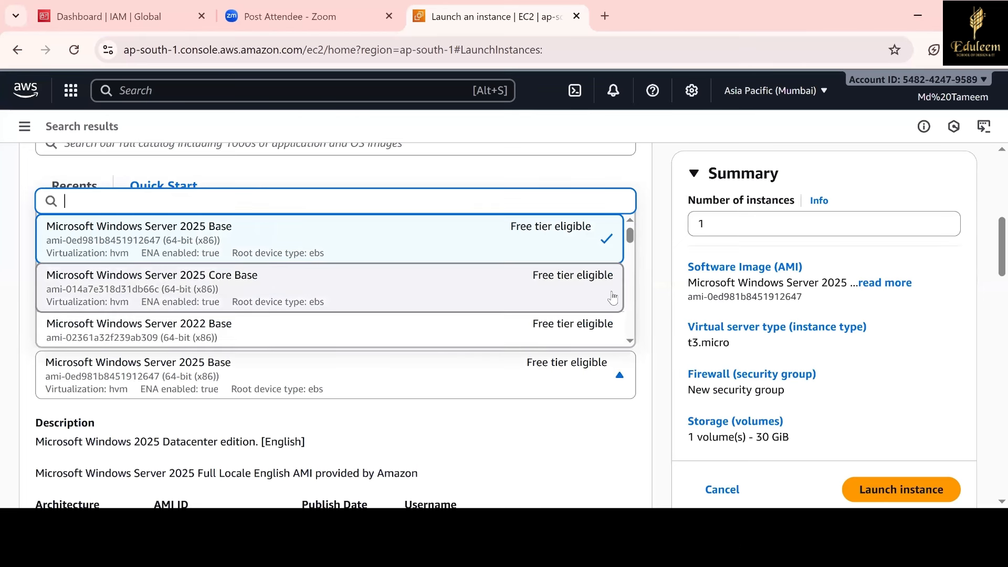
scroll(631, 313, down, 2)
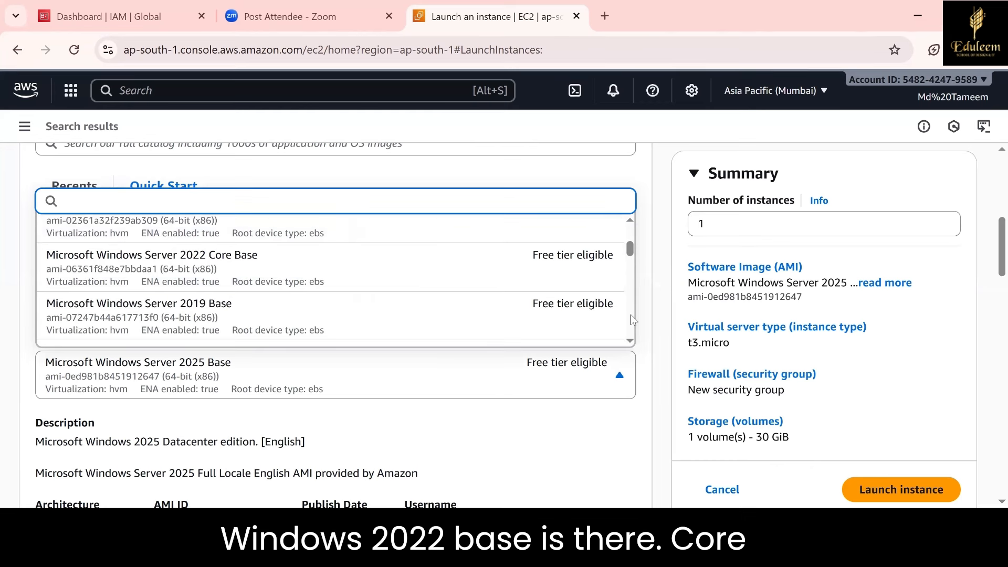
scroll(631, 314, down, 2)
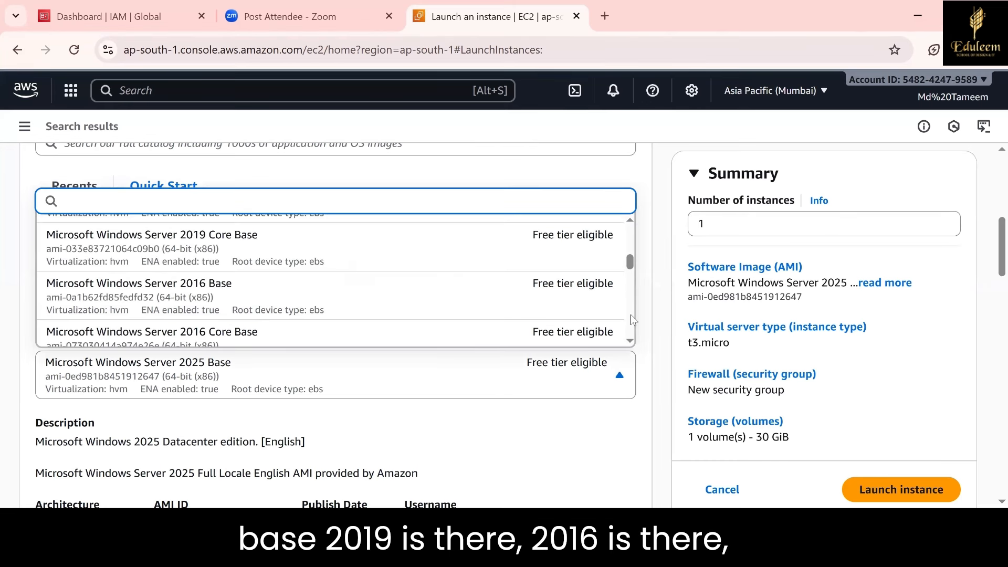
scroll(631, 314, down, 2)
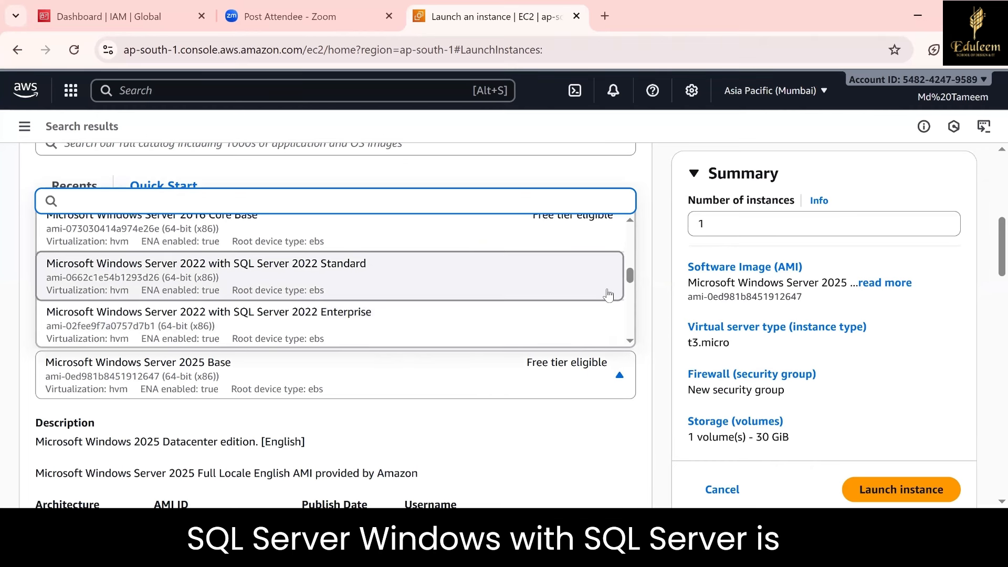
scroll(630, 317, down, 2)
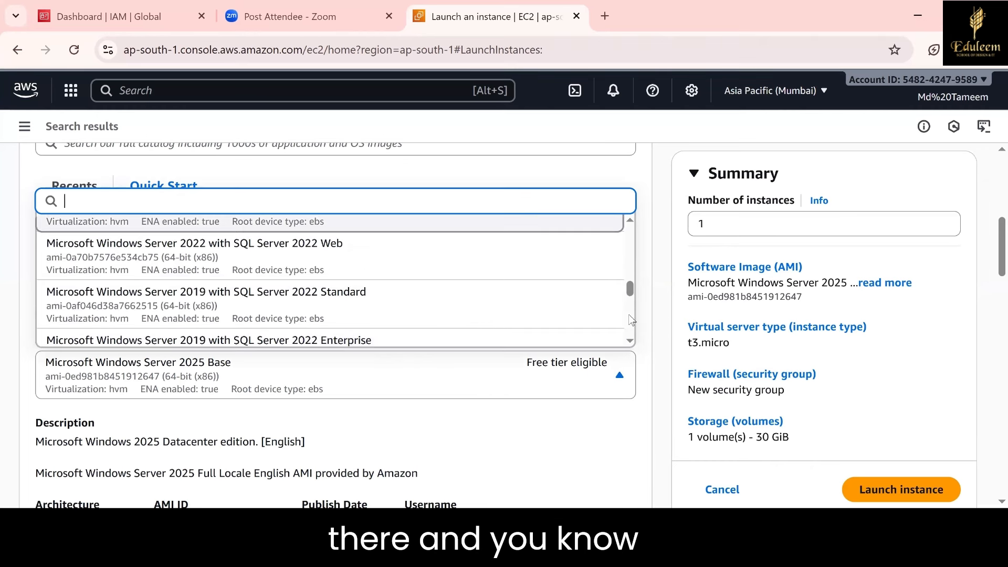
scroll(632, 319, down, 2)
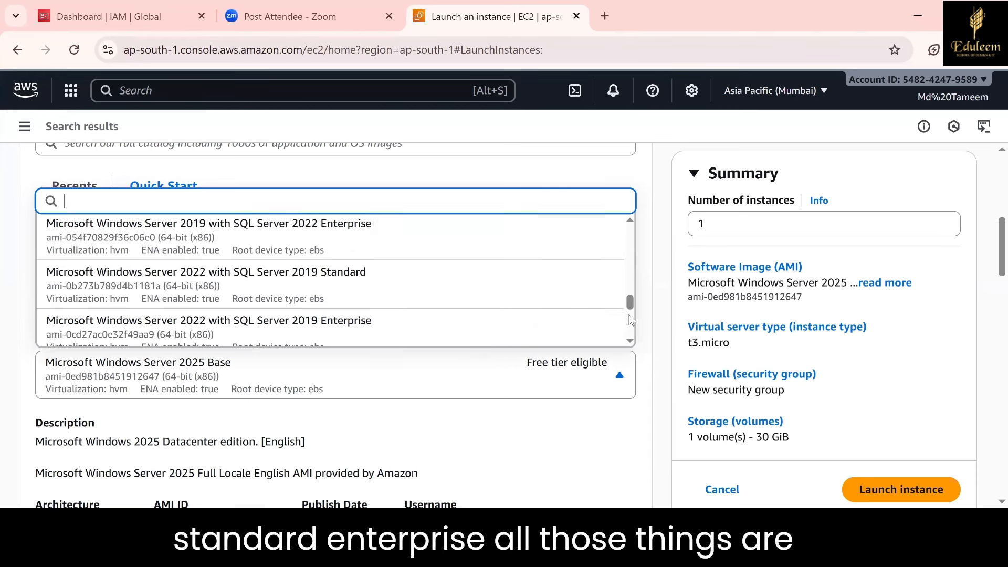
scroll(632, 320, down, 2)
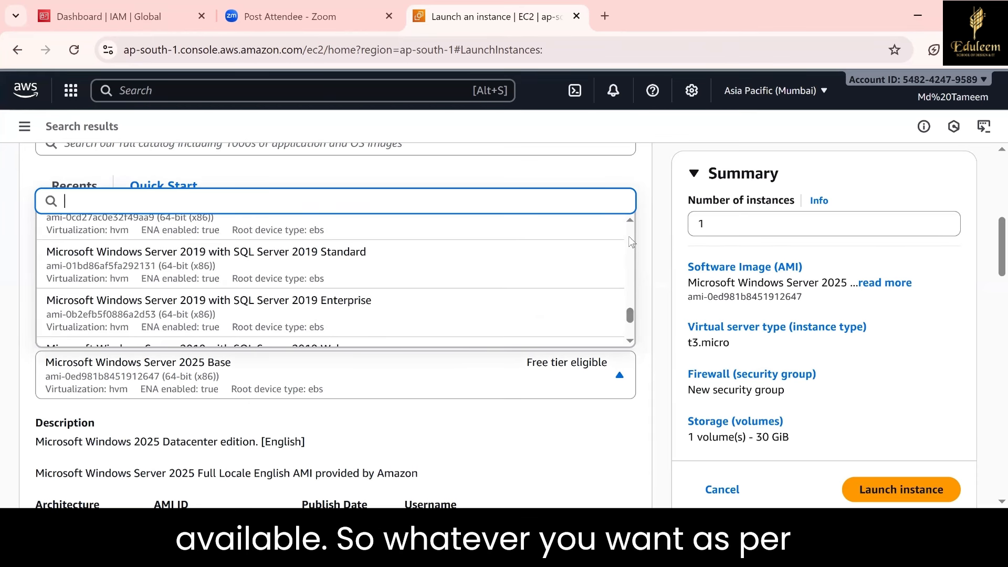
scroll(631, 242, up, 5)
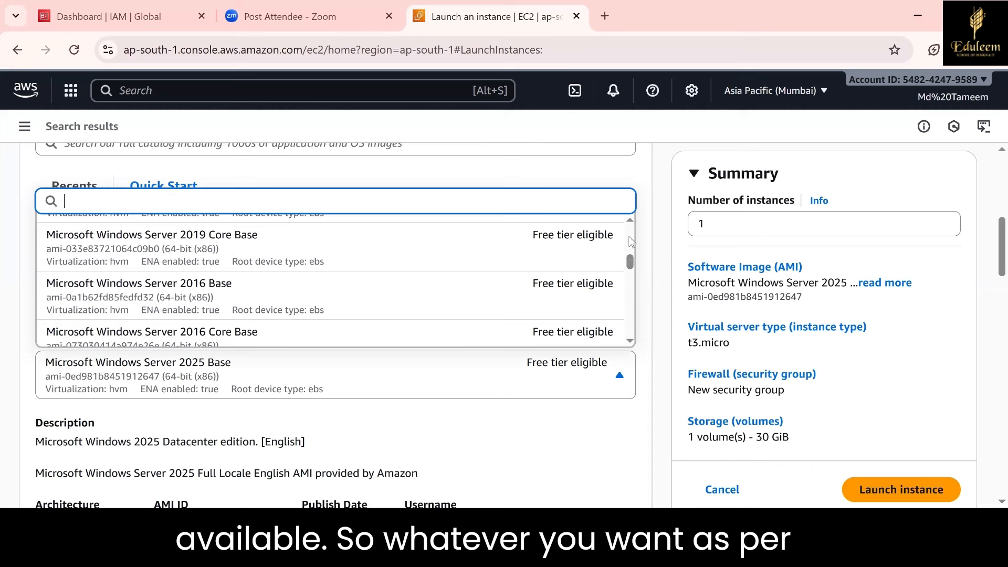
scroll(632, 241, up, 3)
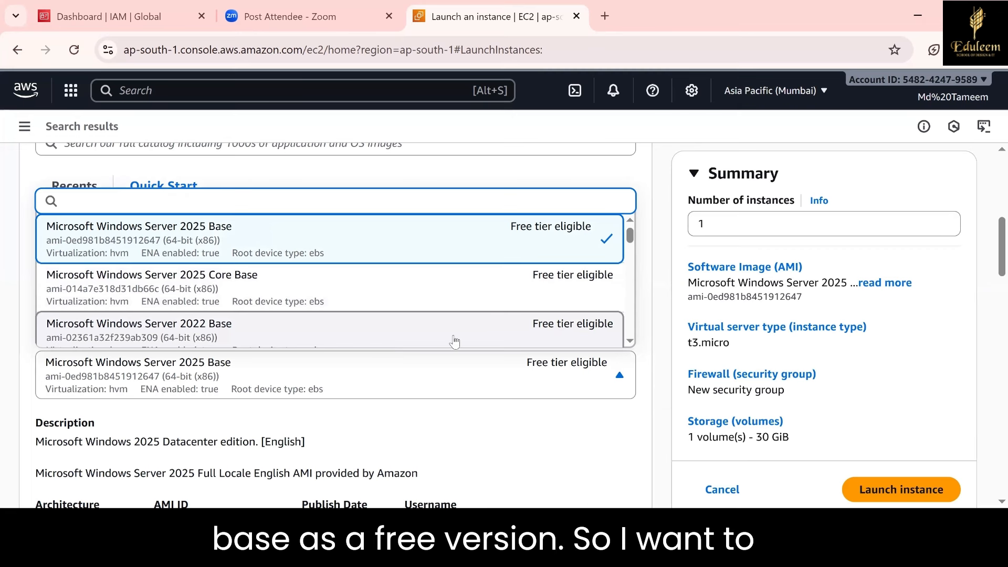
click(369, 342)
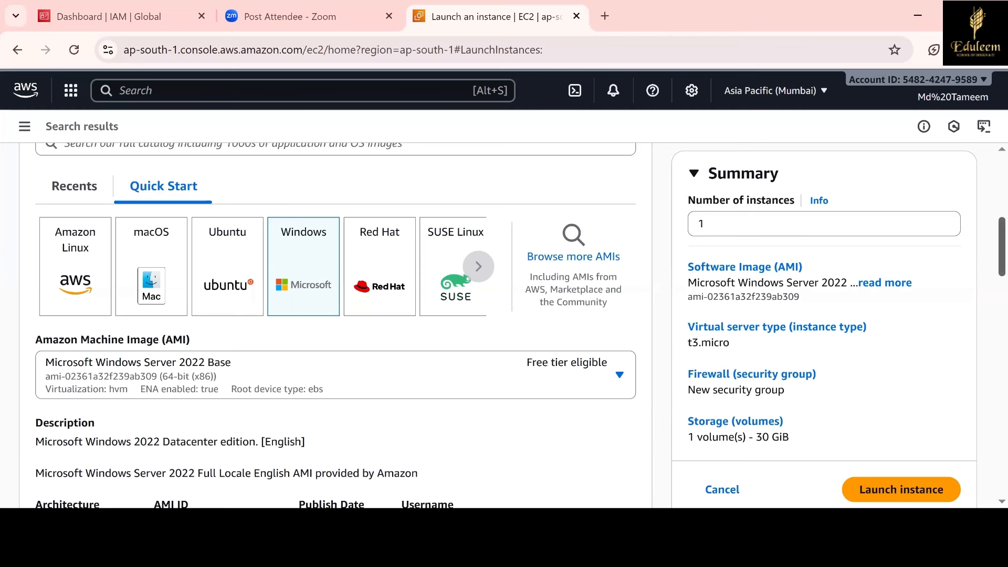
Examine the available instance types with their vCPU, memory and hourly pricing, keeping t3.micro as the instance type
scroll(516, 436, down, 3)
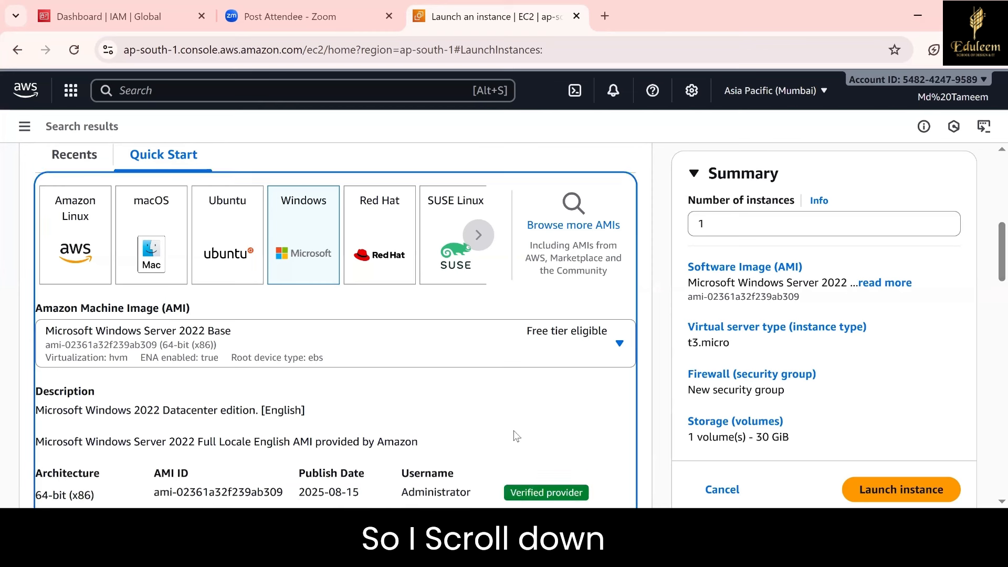
scroll(516, 435, down, 2)
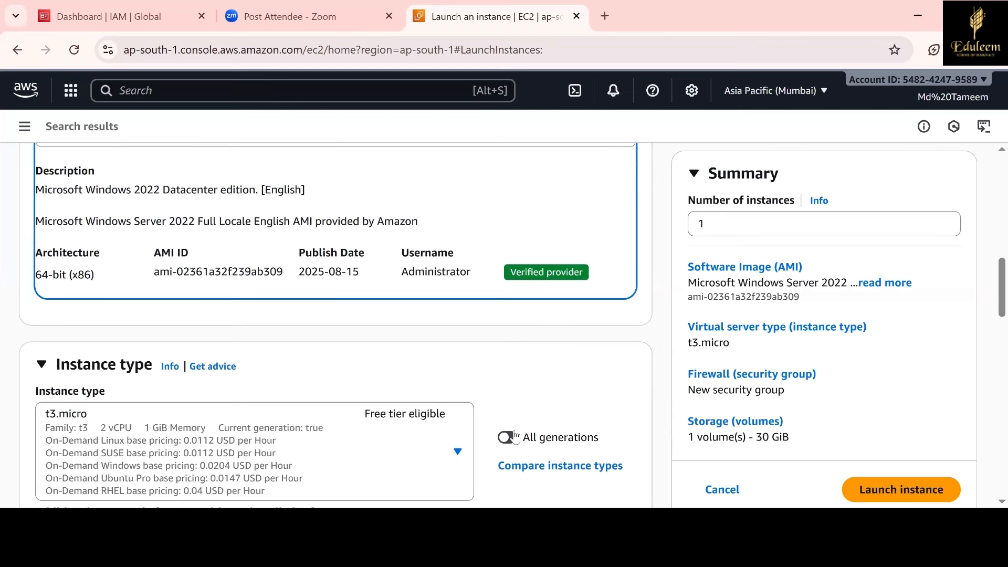
scroll(516, 436, down, 2)
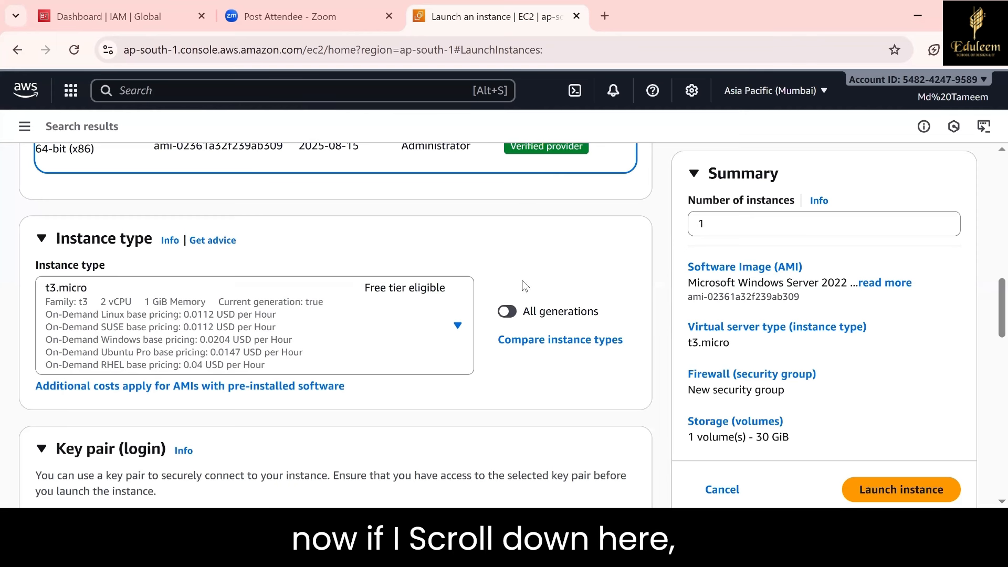
click(433, 342)
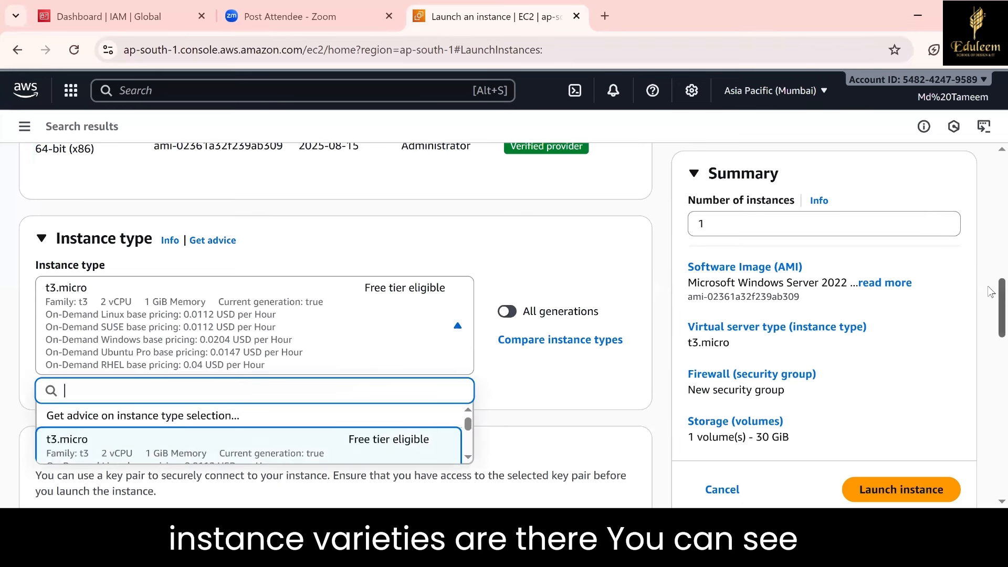
scroll(991, 294, down, 1)
scroll(990, 315, down, 3)
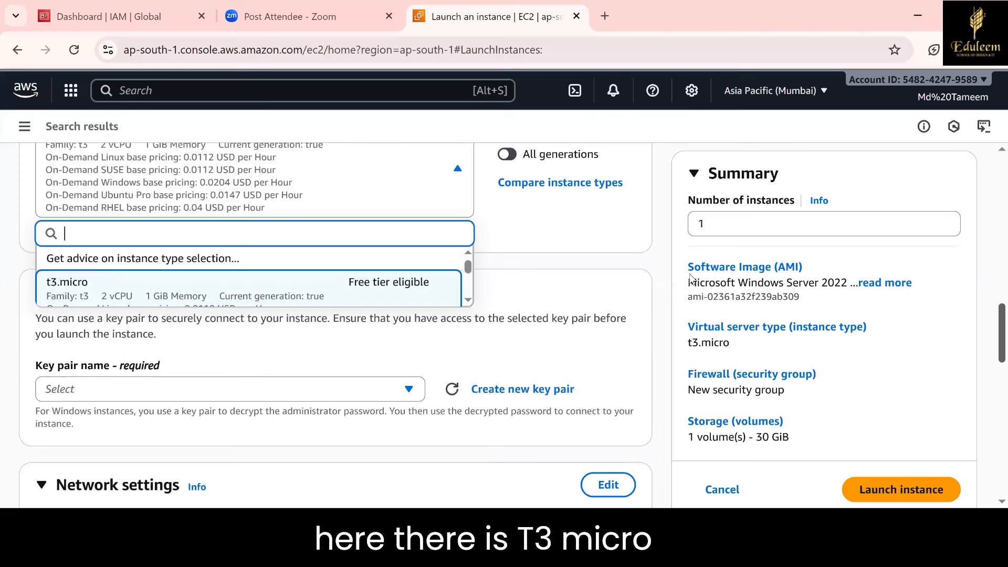
click(468, 301)
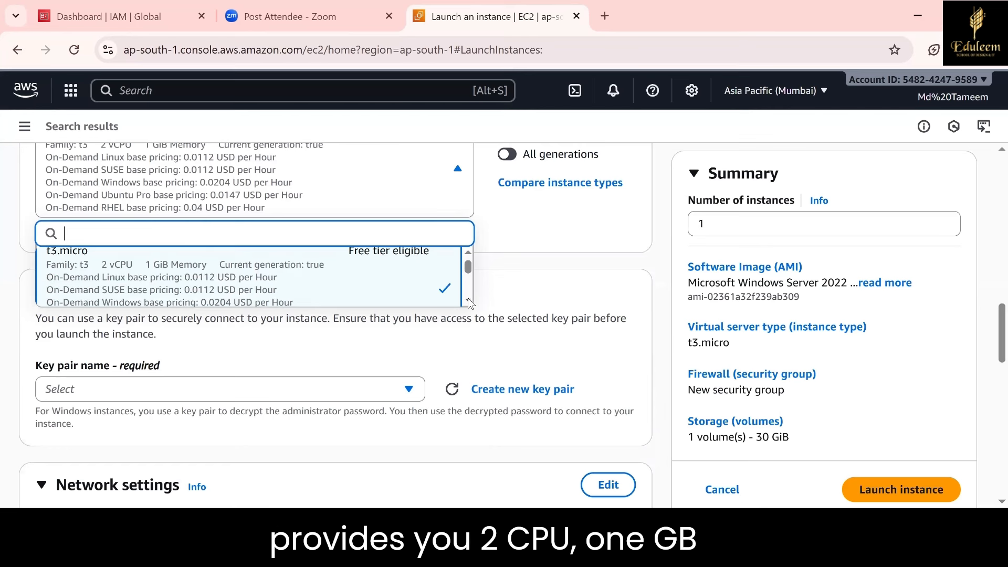
click(468, 301)
click(468, 301)
click(469, 301)
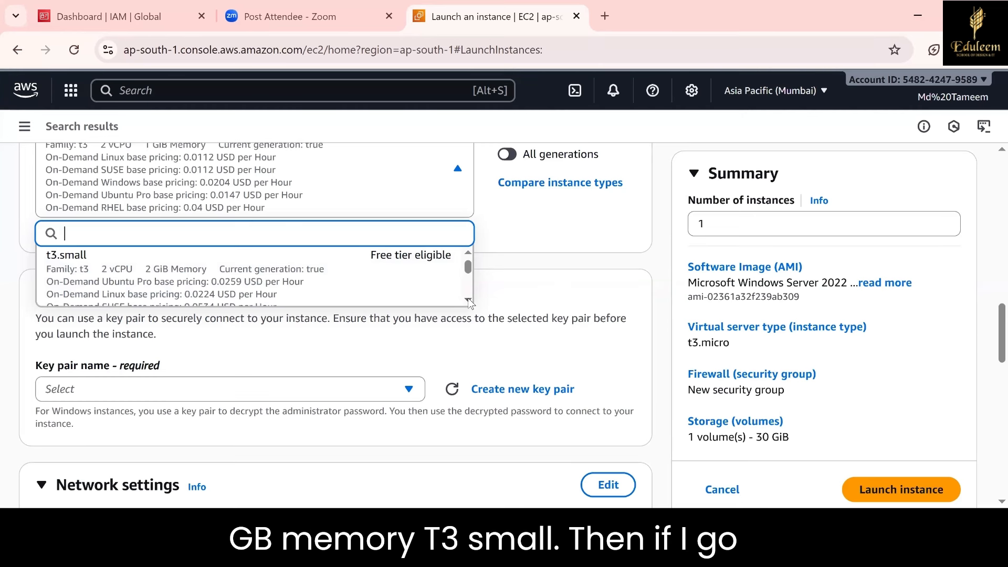
click(468, 301)
click(468, 300)
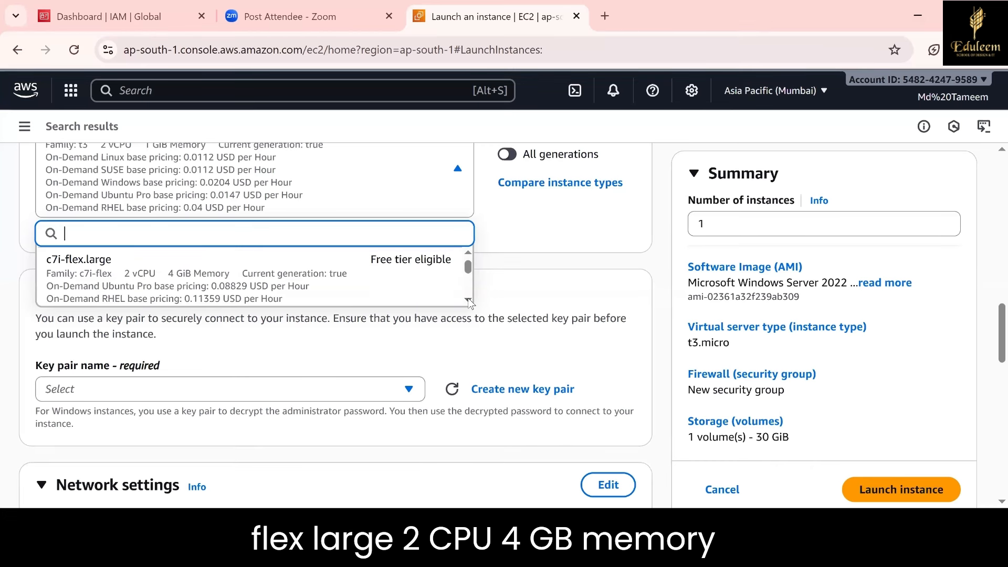
click(468, 300)
click(468, 300)
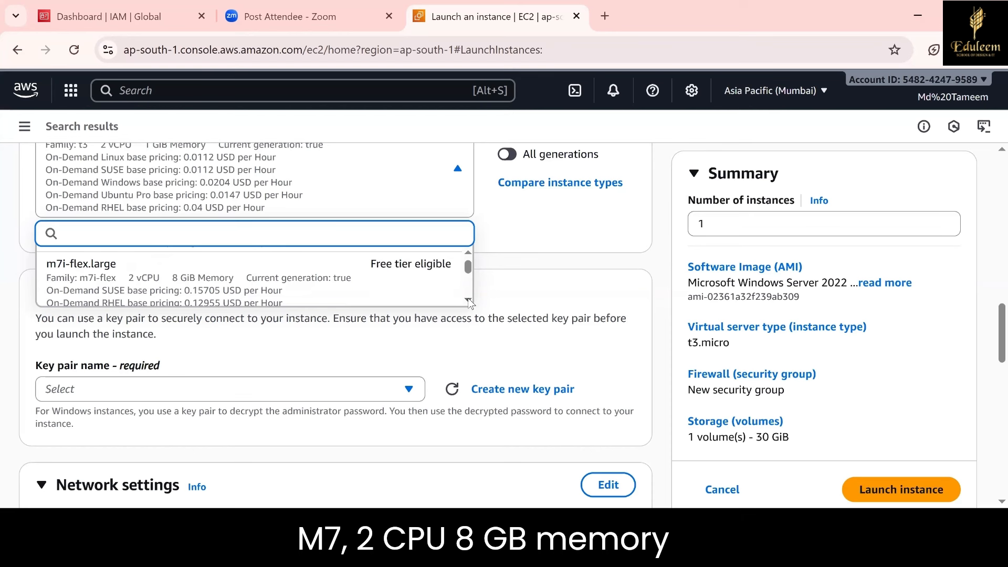
click(467, 300)
click(468, 300)
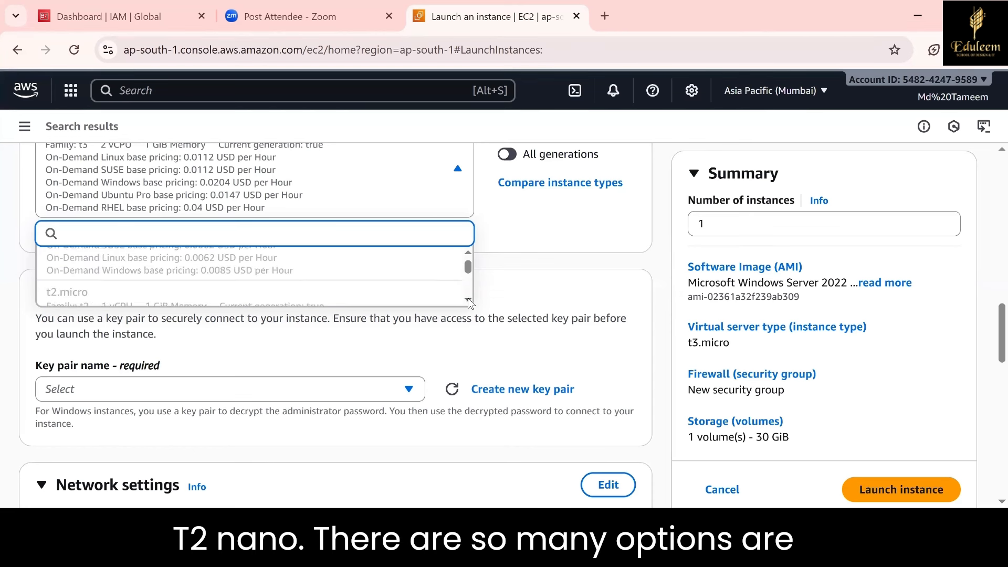
click(467, 300)
click(468, 301)
click(468, 301)
click(467, 300)
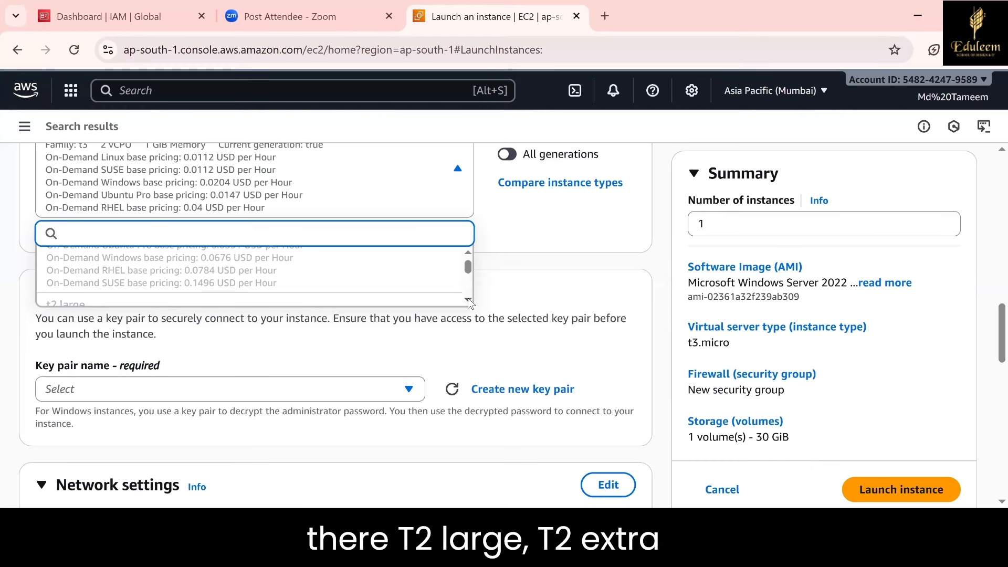
click(467, 300)
click(467, 300)
click(468, 300)
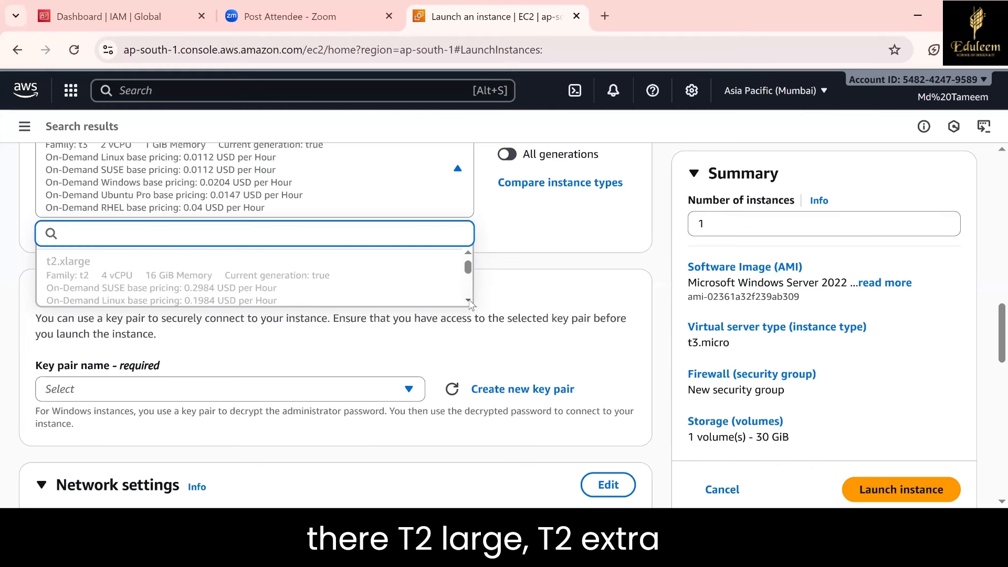
click(468, 300)
click(468, 300)
click(468, 300)
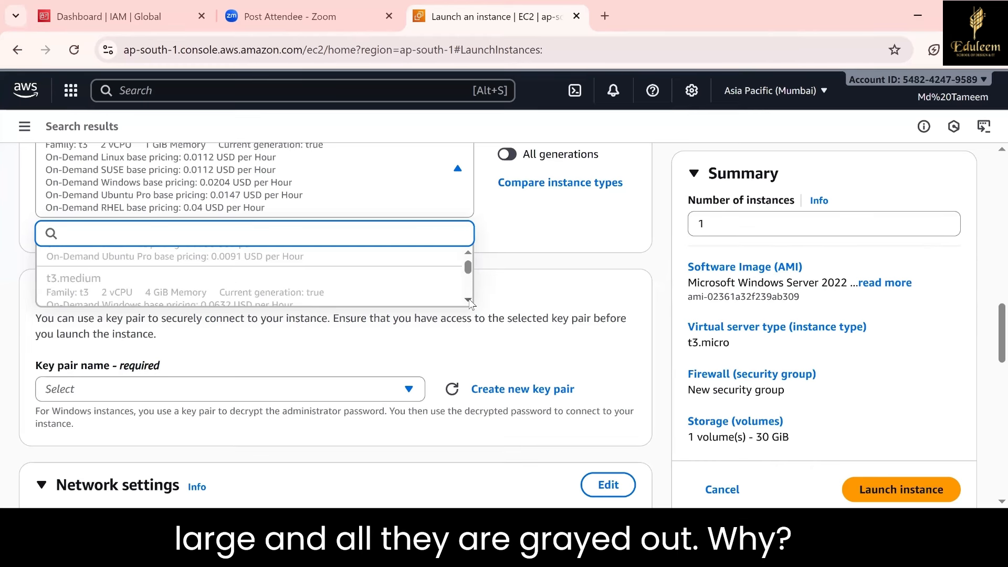
click(580, 227)
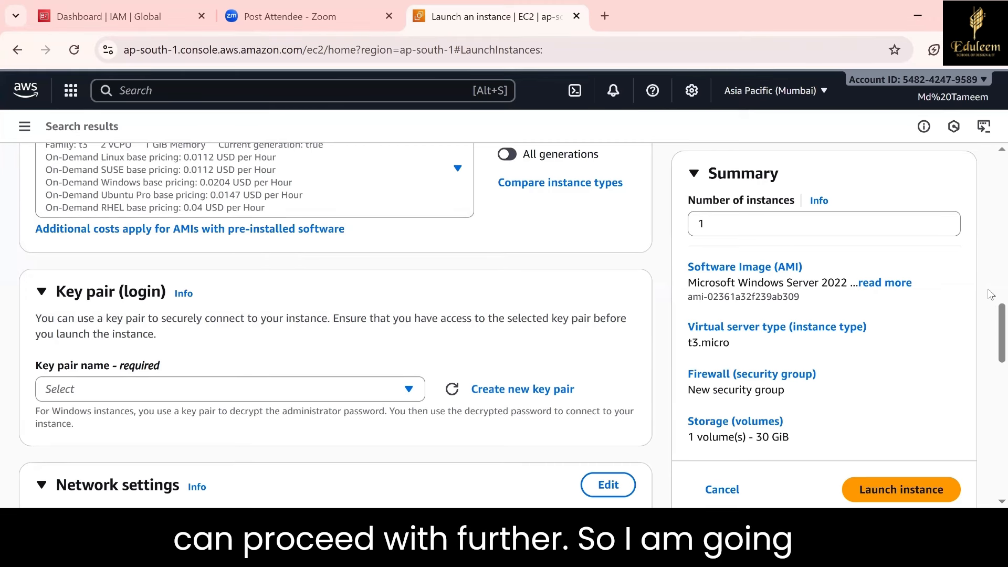
scroll(990, 294, up, 4)
scroll(990, 294, down, 1)
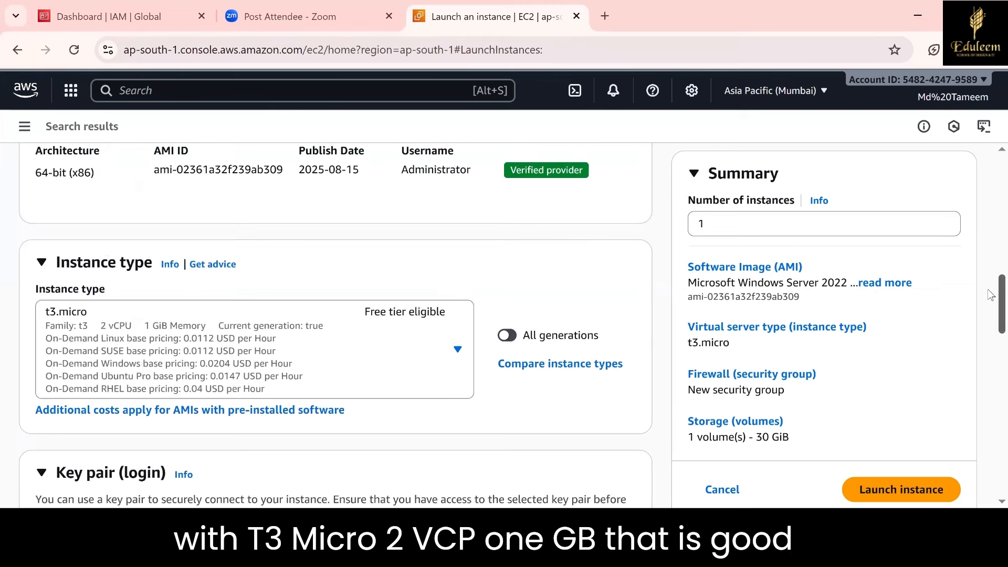
scroll(990, 294, down, 1)
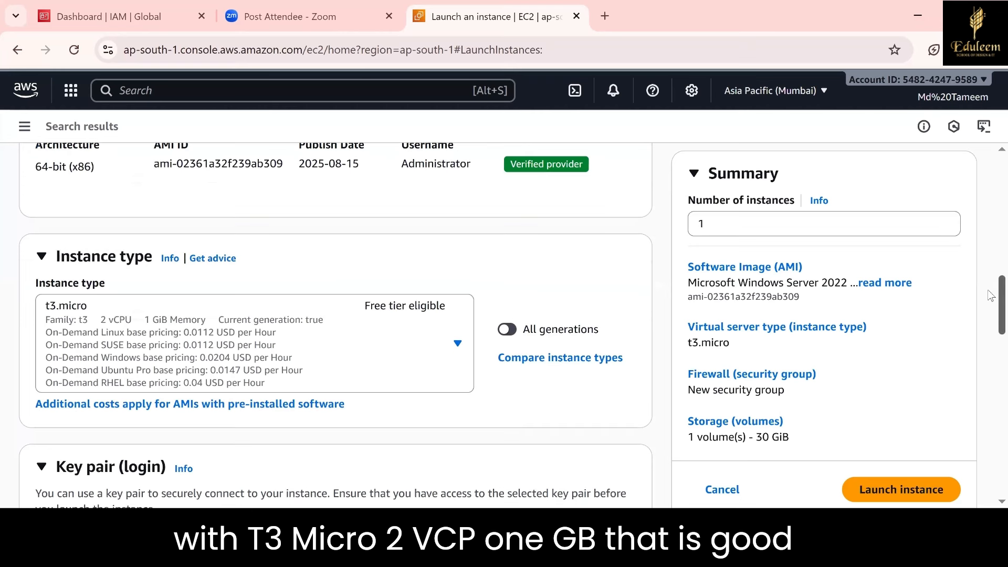
scroll(990, 295, down, 1)
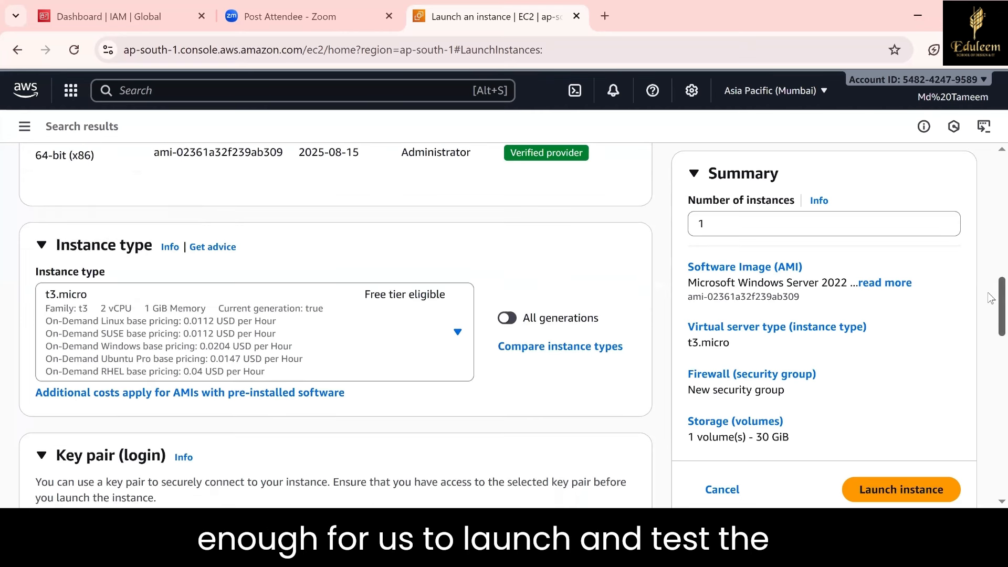
Create an RSA key pair named win in .pem format for the instance login and save the key file to the Desktop
scroll(990, 305, down, 3)
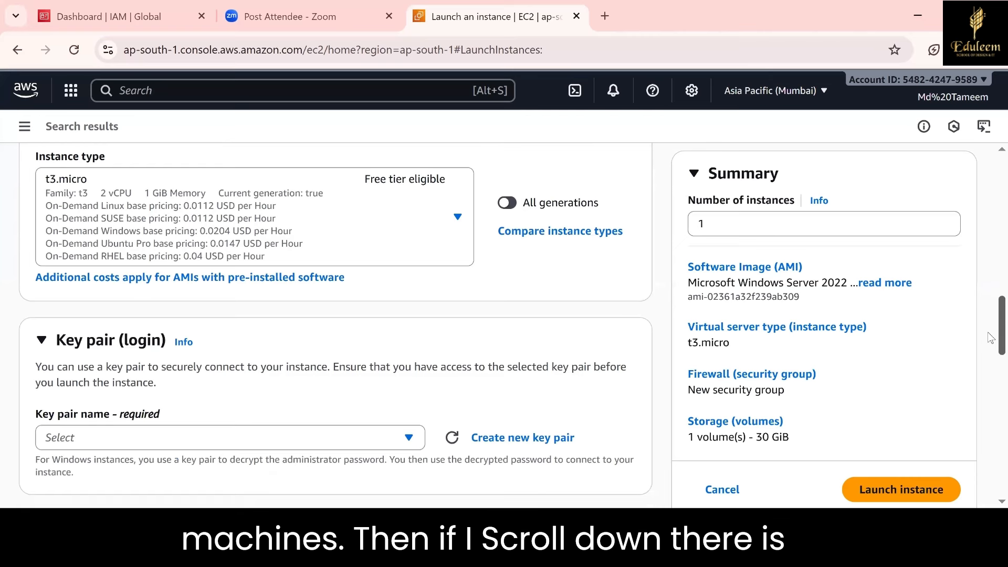
scroll(990, 338, down, 4)
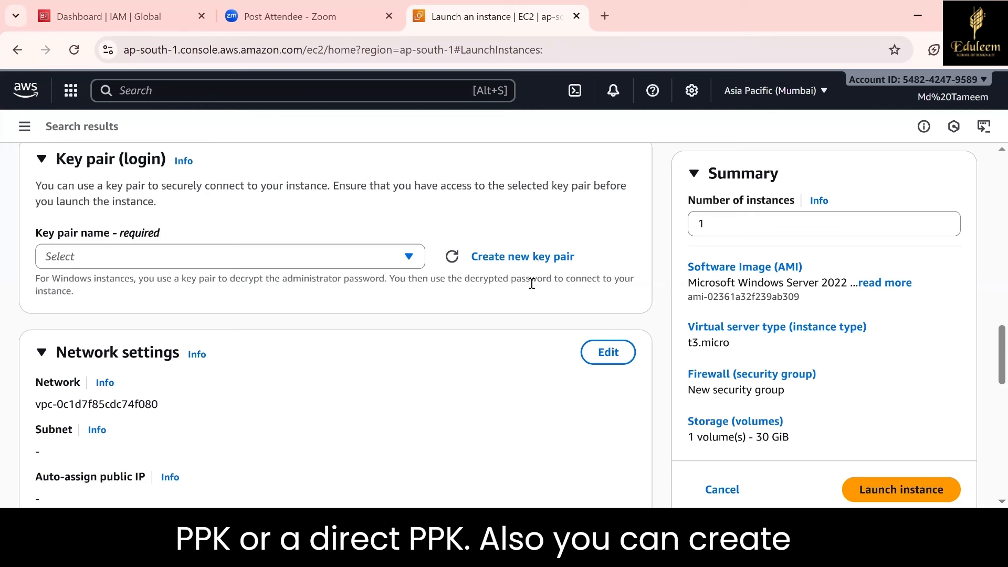
click(528, 258)
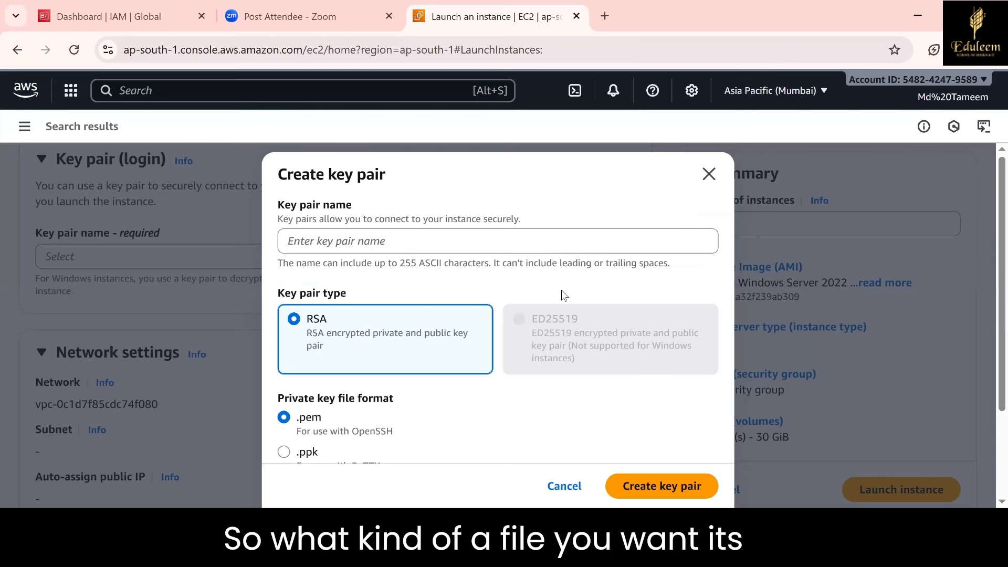
click(458, 248)
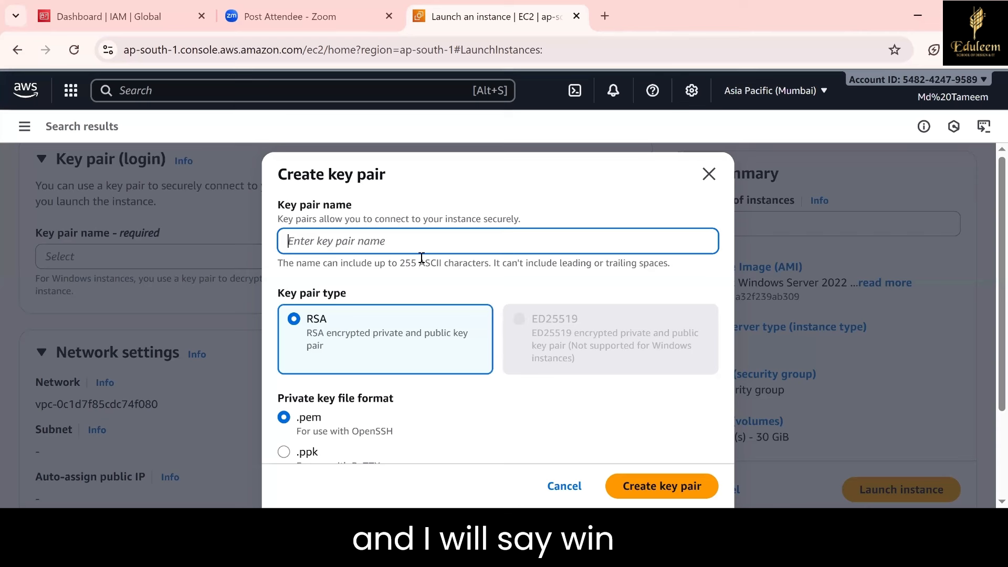
text(w)
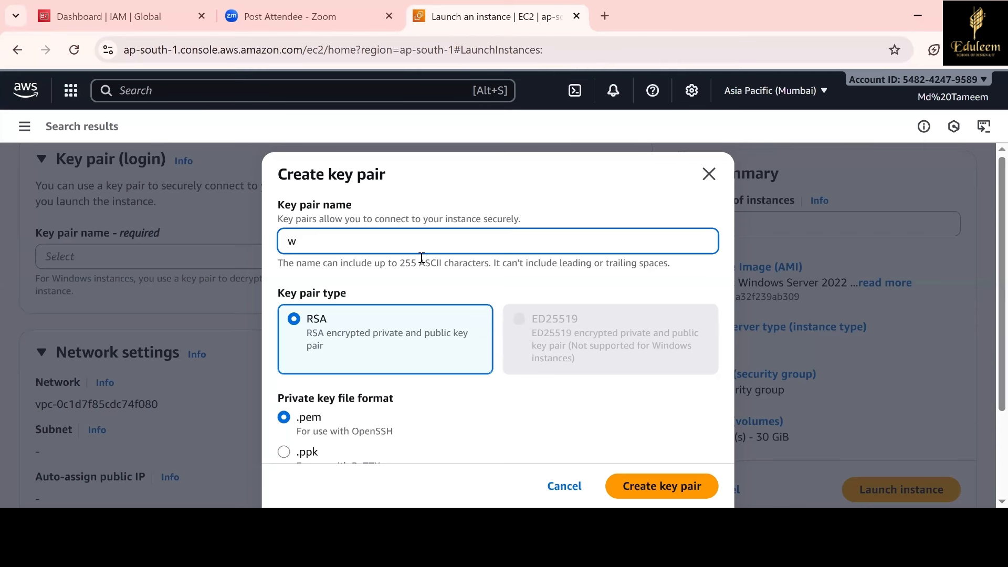
text(in)
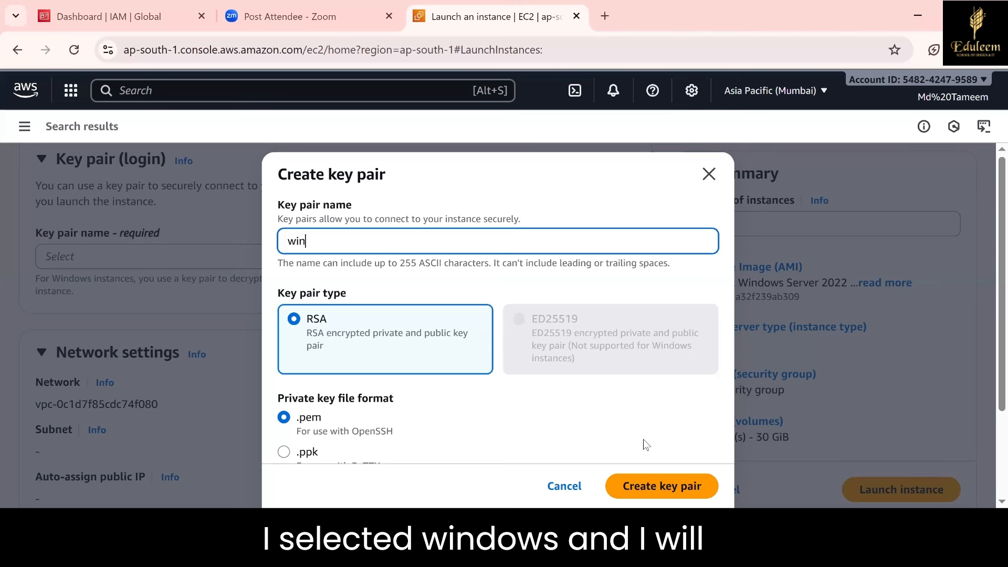
click(655, 486)
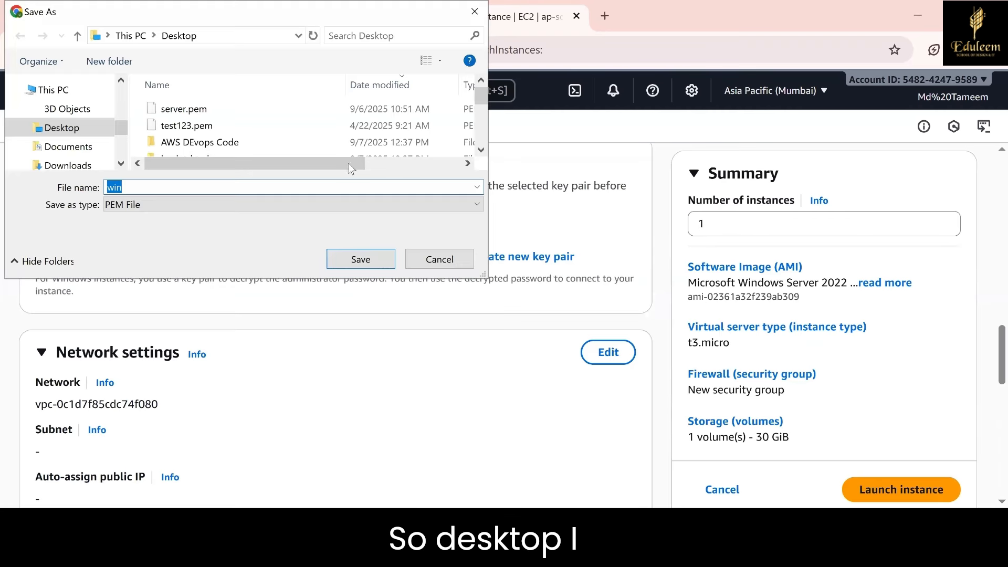
click(359, 261)
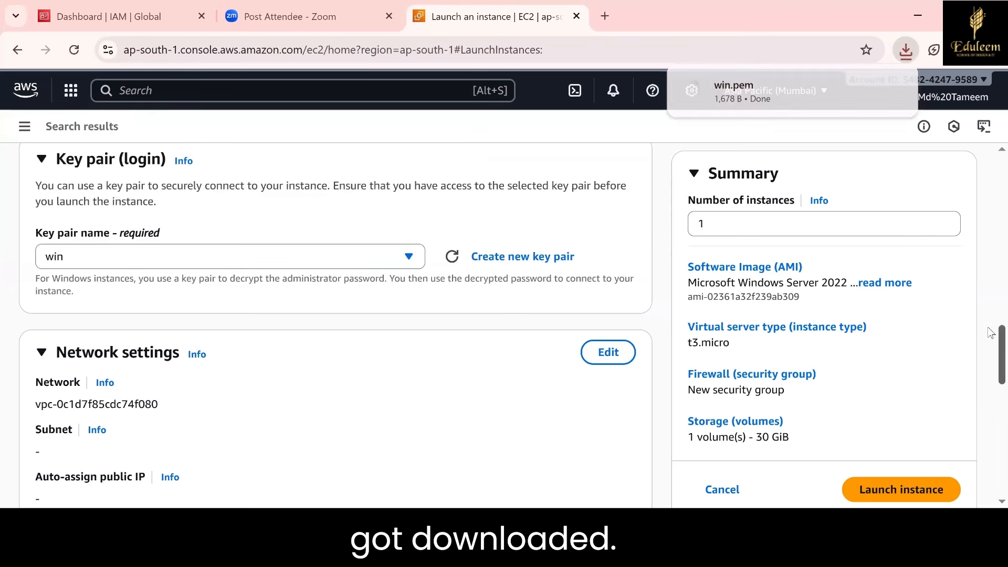
Edit the network settings and choose the India VPC with the 10.0.0.0/16 range for the instance
scroll(990, 341, down, 2)
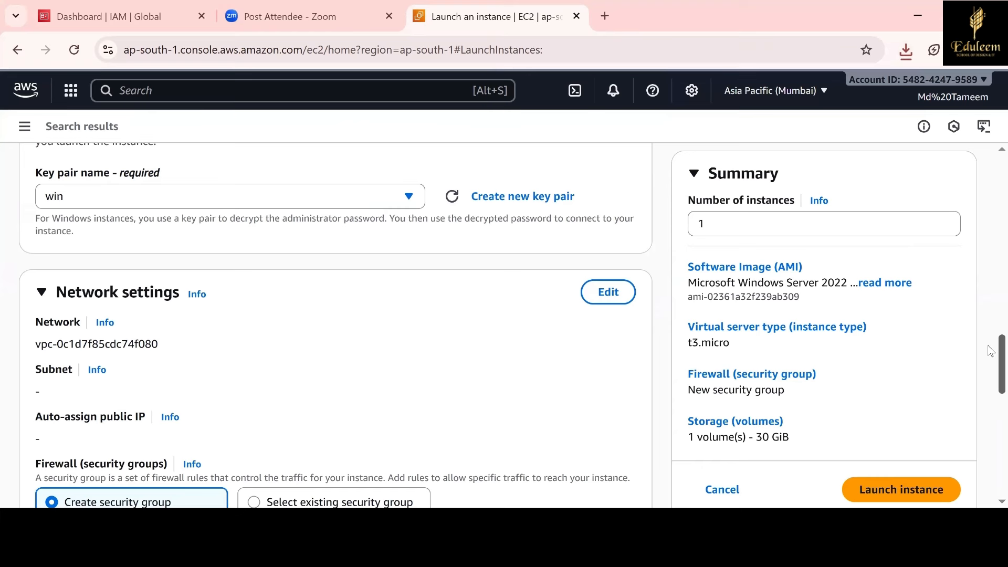
scroll(722, 302, down, 1)
click(721, 302)
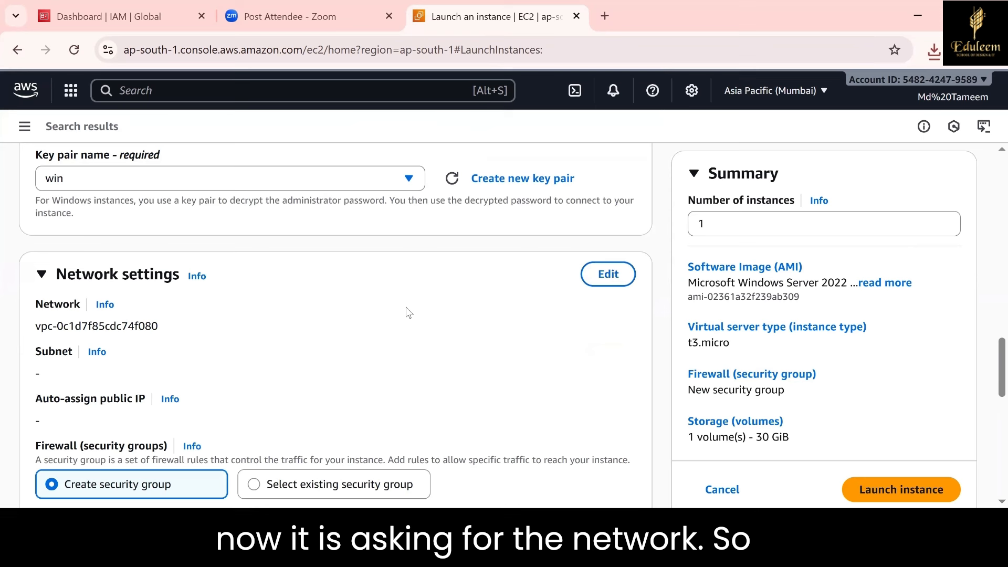
scroll(409, 312, down, 1)
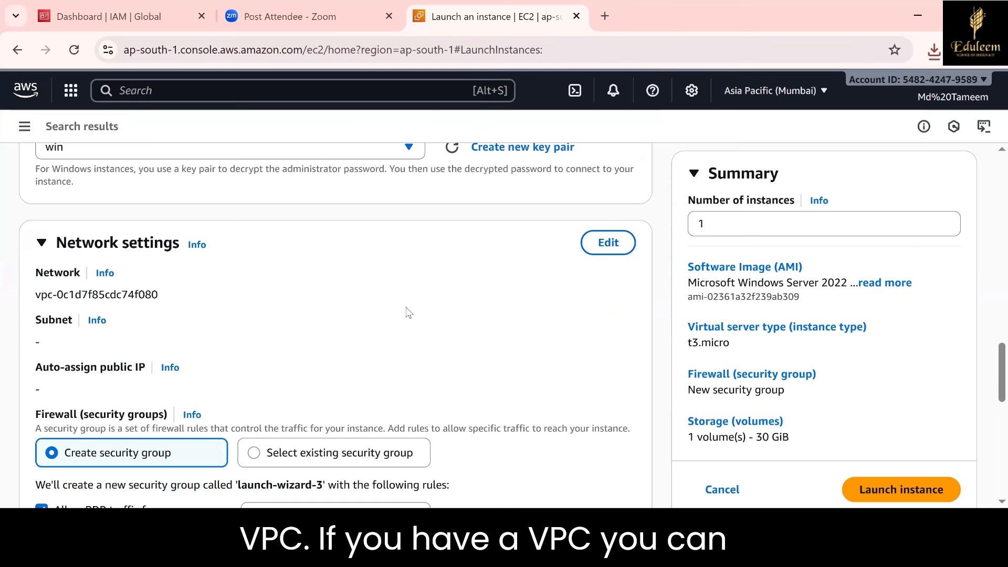
scroll(408, 312, down, 1)
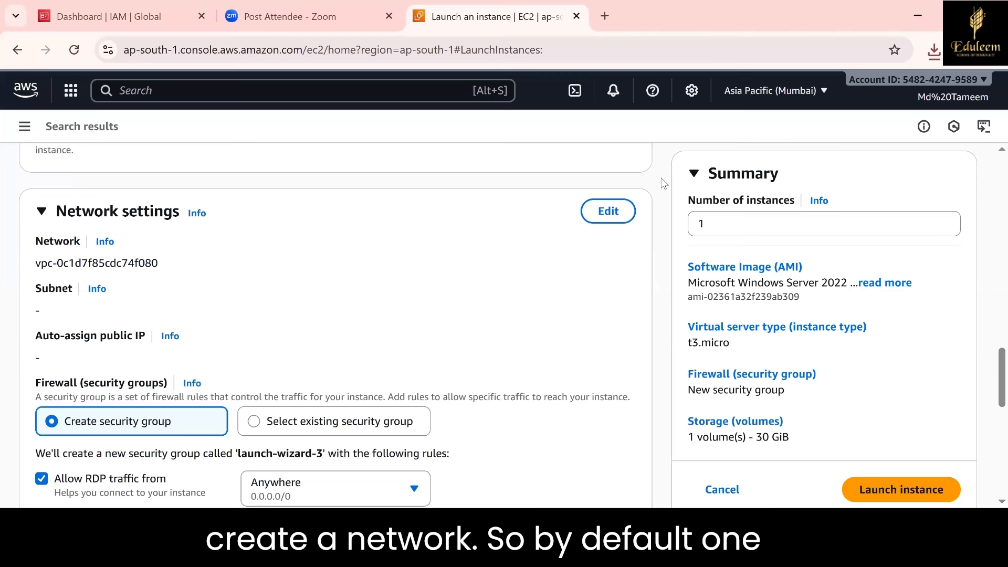
click(599, 212)
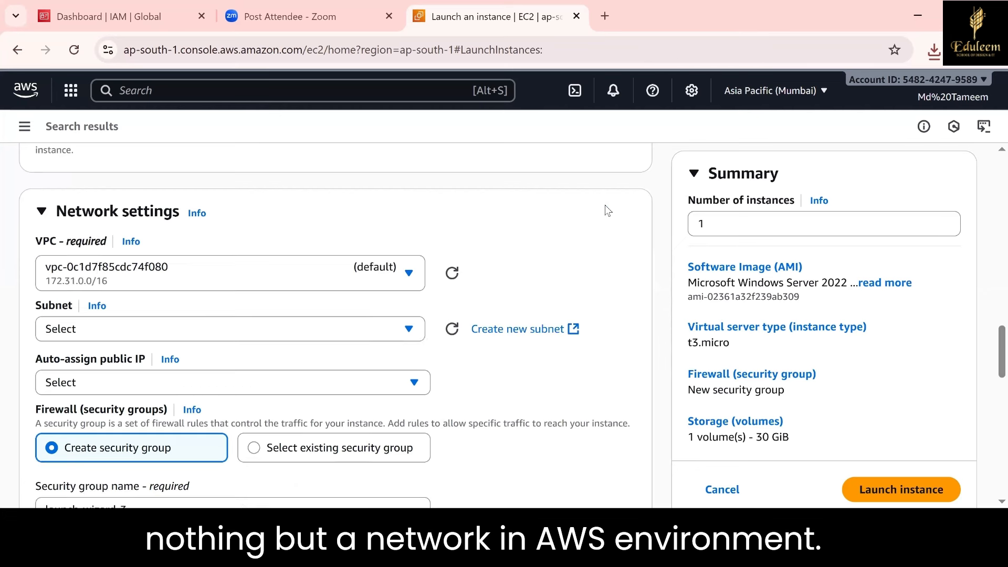
click(373, 276)
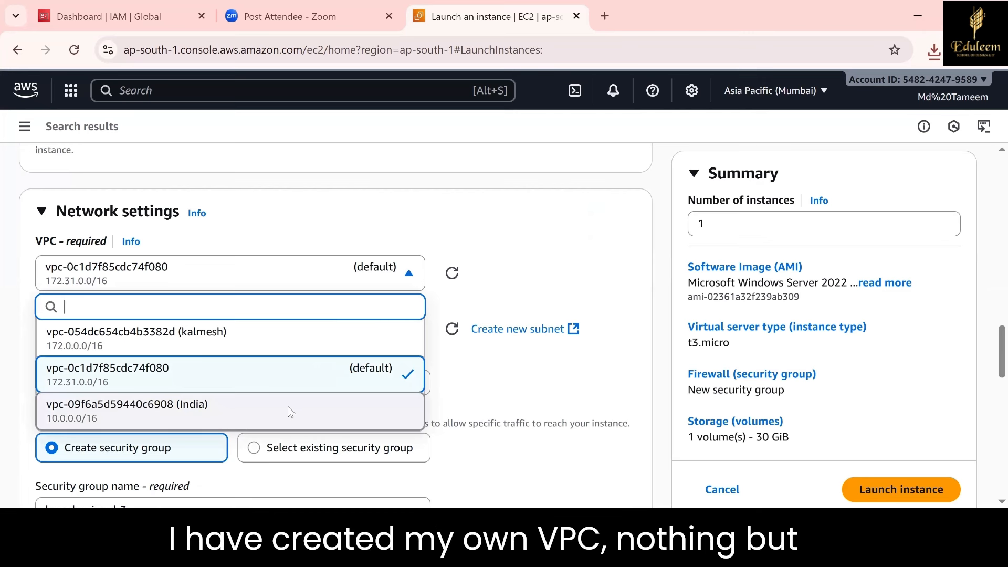
click(288, 407)
Check the subnet choices, keep linuxsubnet, and enable auto-assigning a public IP for the instance
click(287, 406)
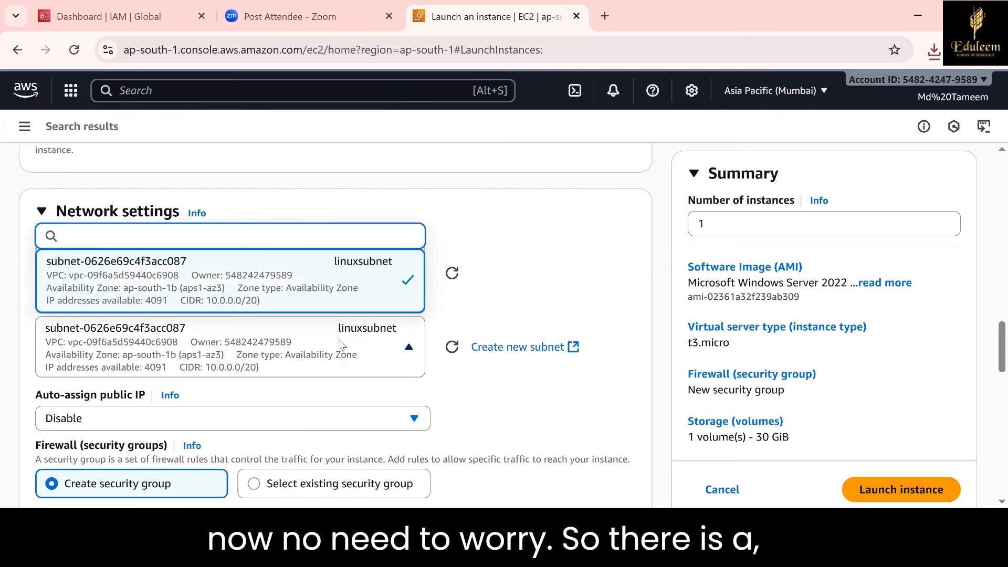
click(485, 297)
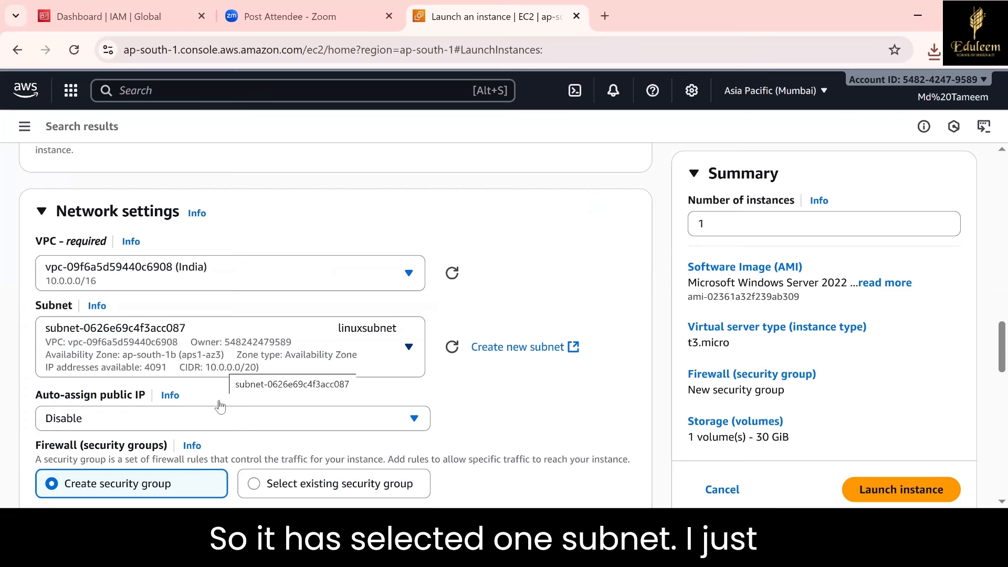
click(220, 427)
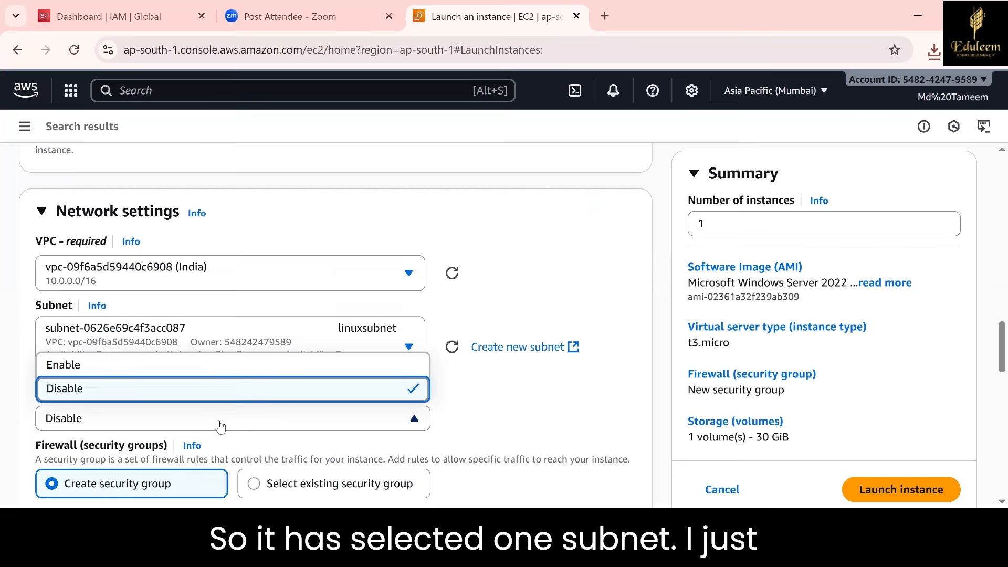
click(228, 370)
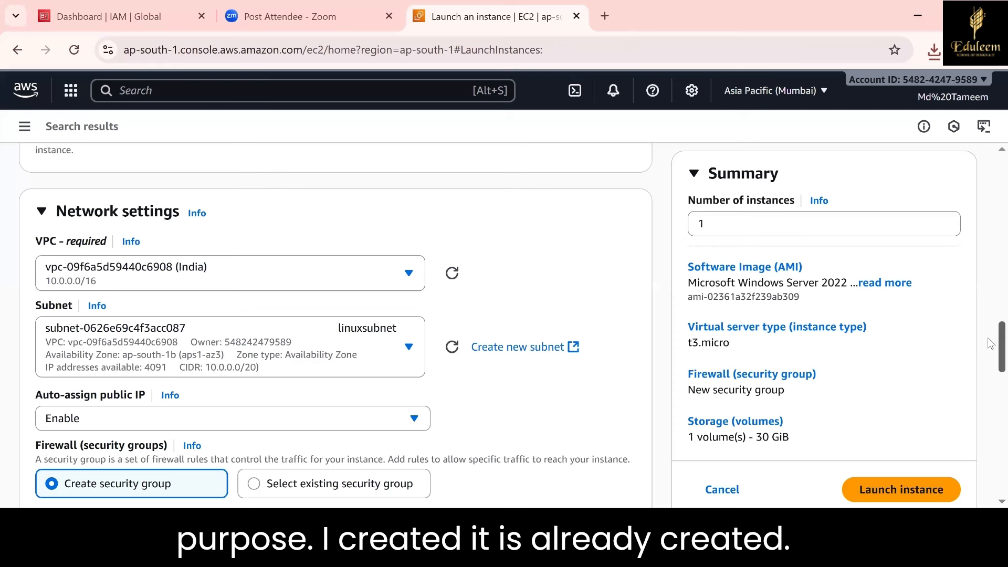
Review the new security group's name, description and inbound rdp rule, keeping the default settings
drag(990, 349, 990, 386)
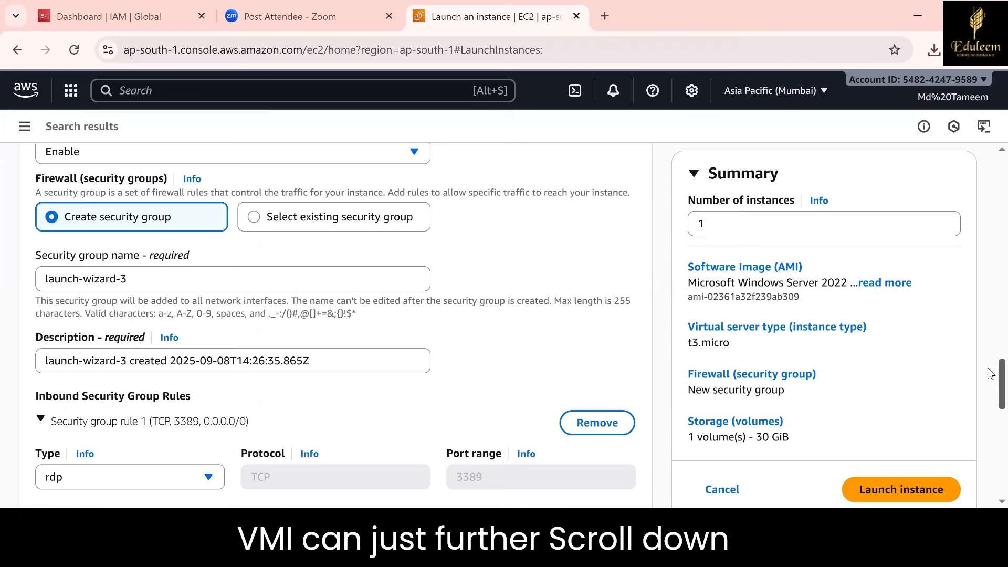
scroll(989, 401, down, 4)
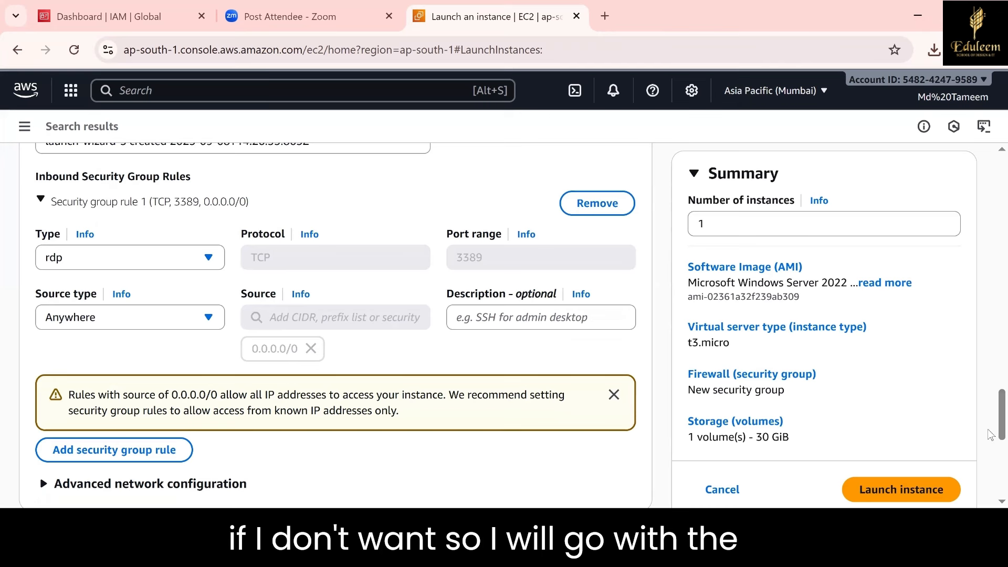
scroll(991, 434, down, 5)
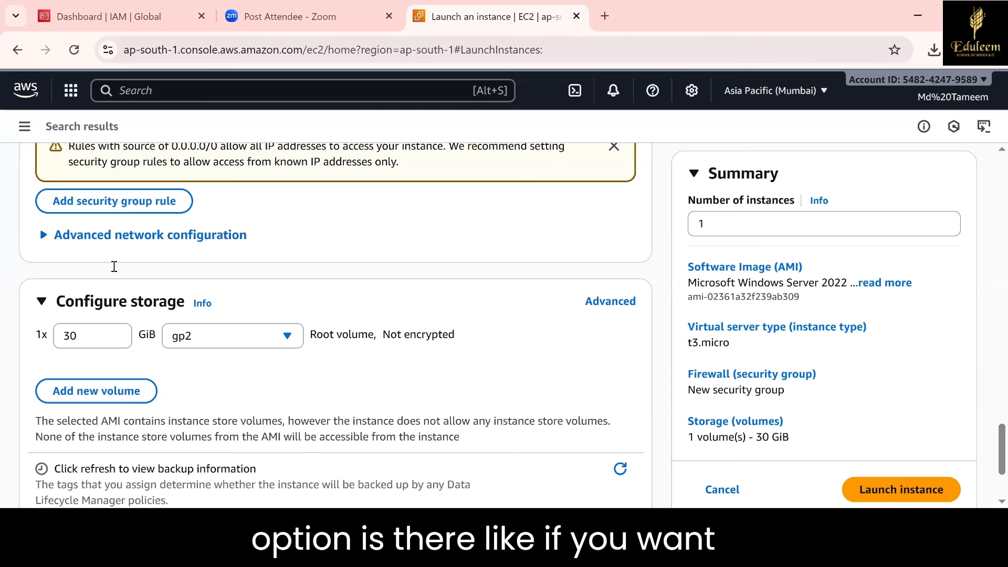
Expand the advanced network configuration, try starting a manual primary IP with 10 for network interface 1, and clear the entry
click(157, 235)
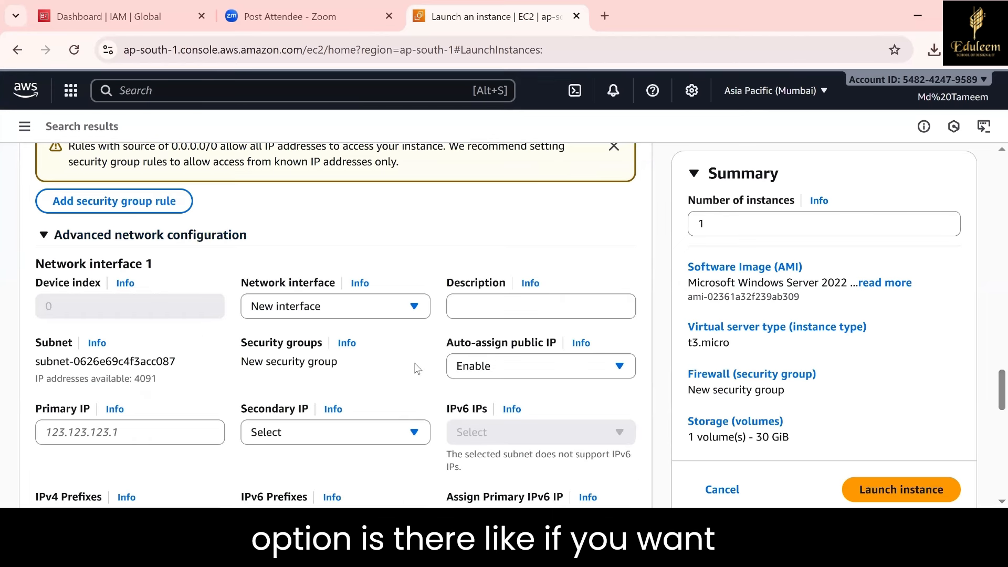
click(176, 429)
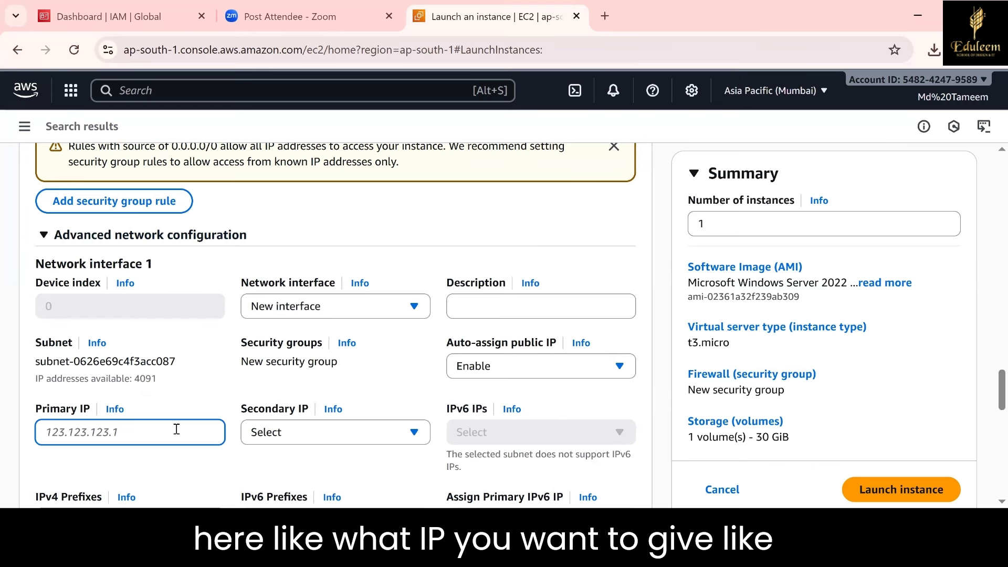
text(19)
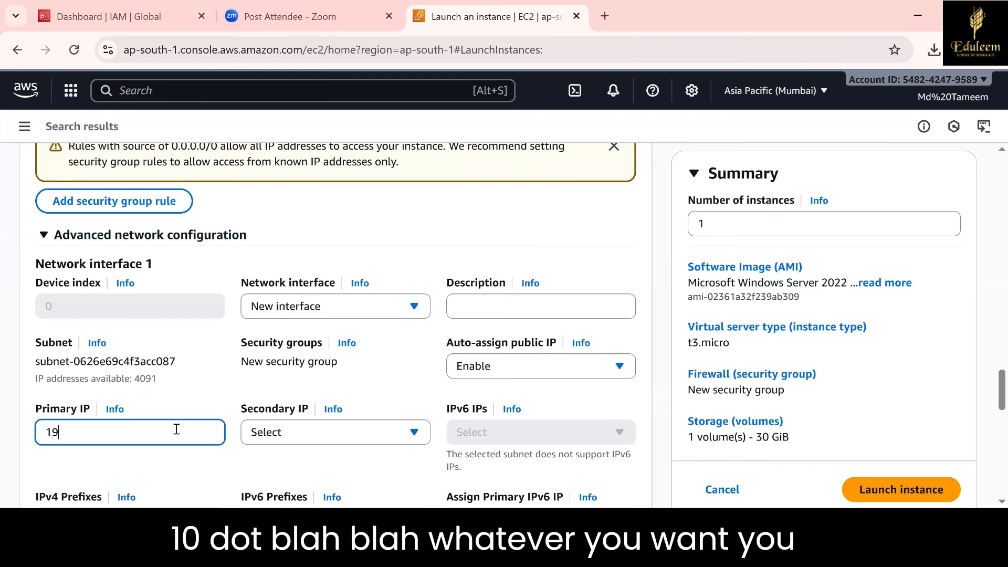
key(BackSpace)
text(0)
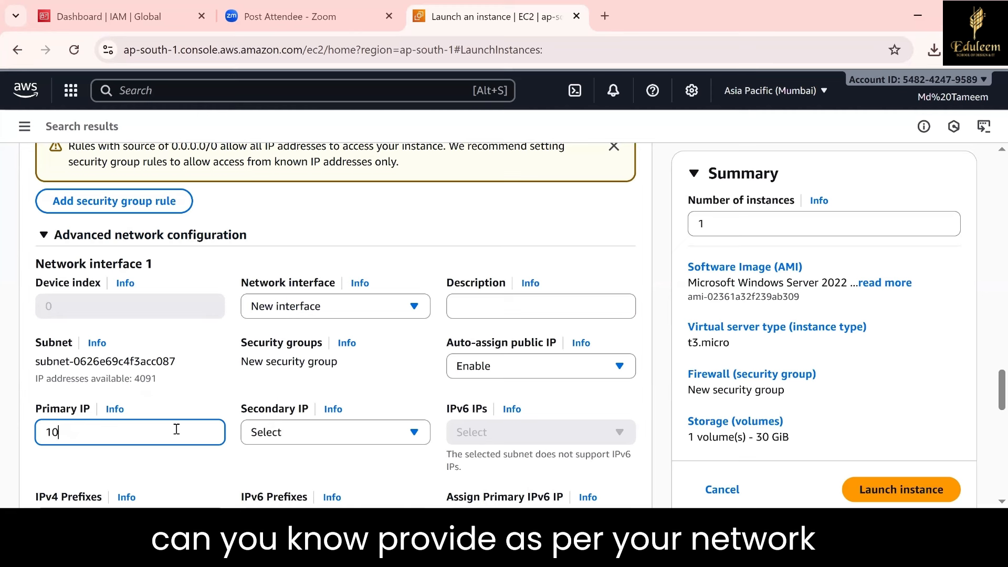
key(BackSpace)
key(BackSpace)
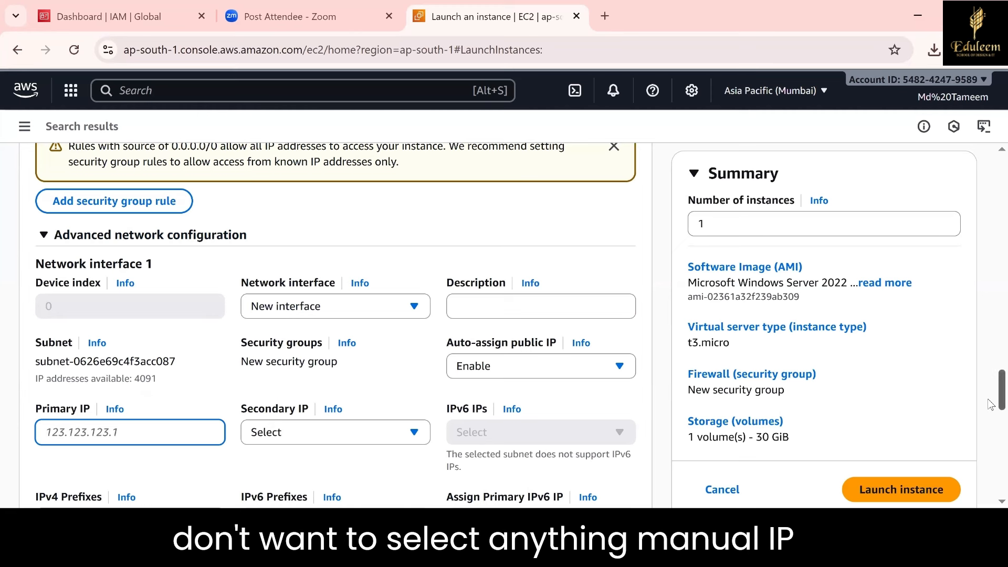
Check the remaining network interface options and the root volume's size and type in the storage configuration
scroll(990, 414, down, 1)
scroll(990, 414, down, 10)
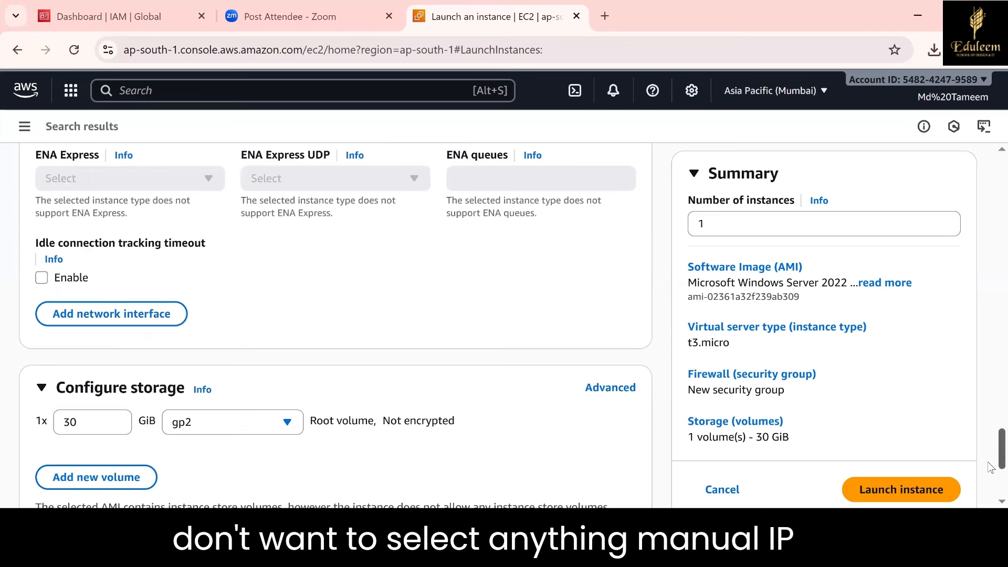
scroll(990, 468, down, 2)
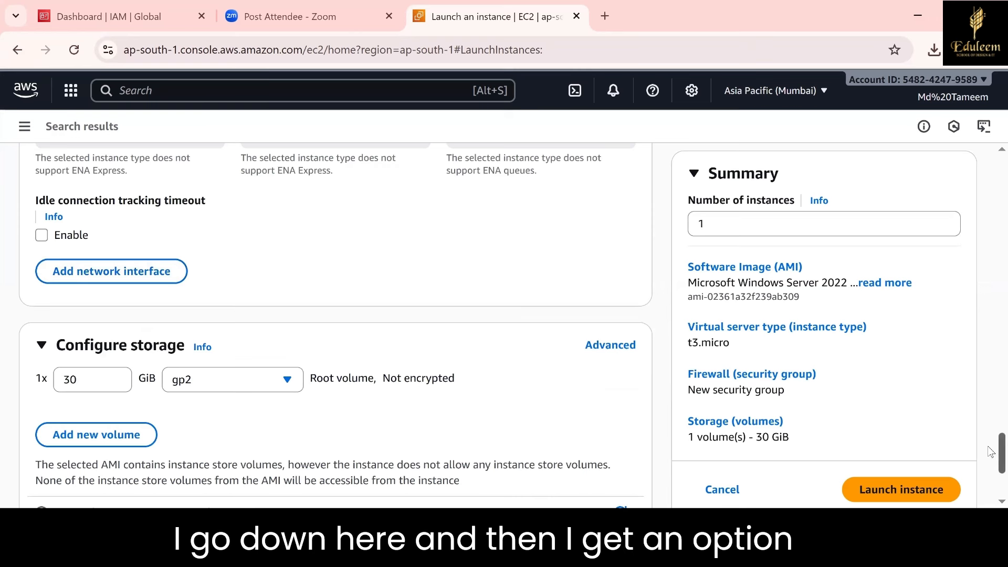
scroll(991, 472, down, 1)
scroll(991, 473, down, 3)
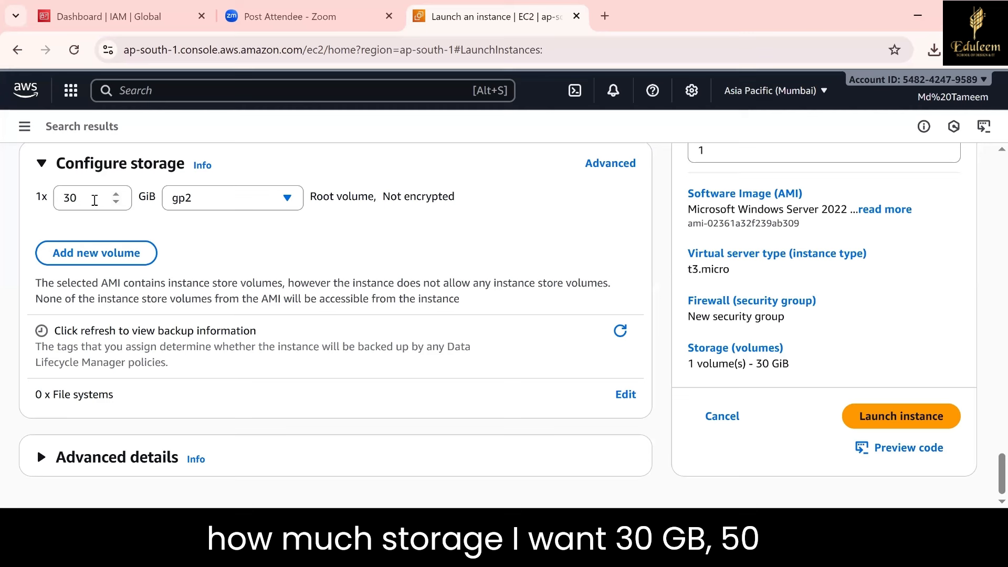
click(95, 201)
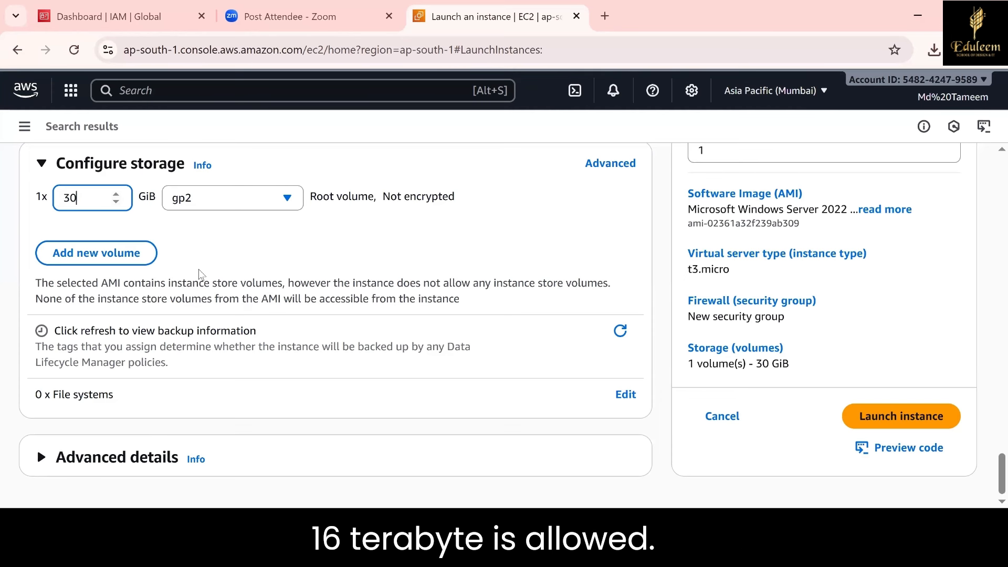
Expand the advanced details, review the storage settings above them, and check the domain join directory choices without selecting one
click(73, 460)
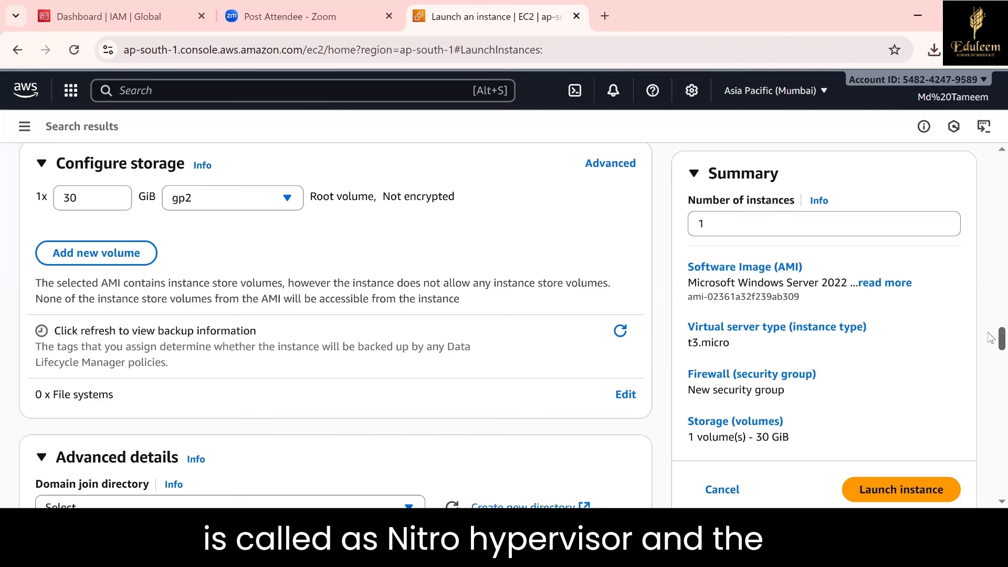
scroll(990, 339, down, 3)
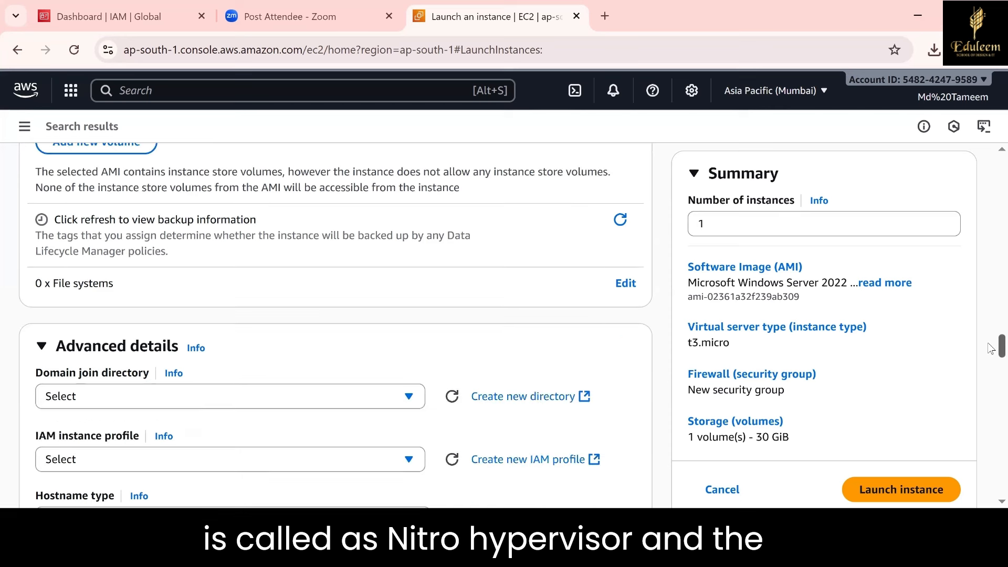
scroll(990, 340, up, 3)
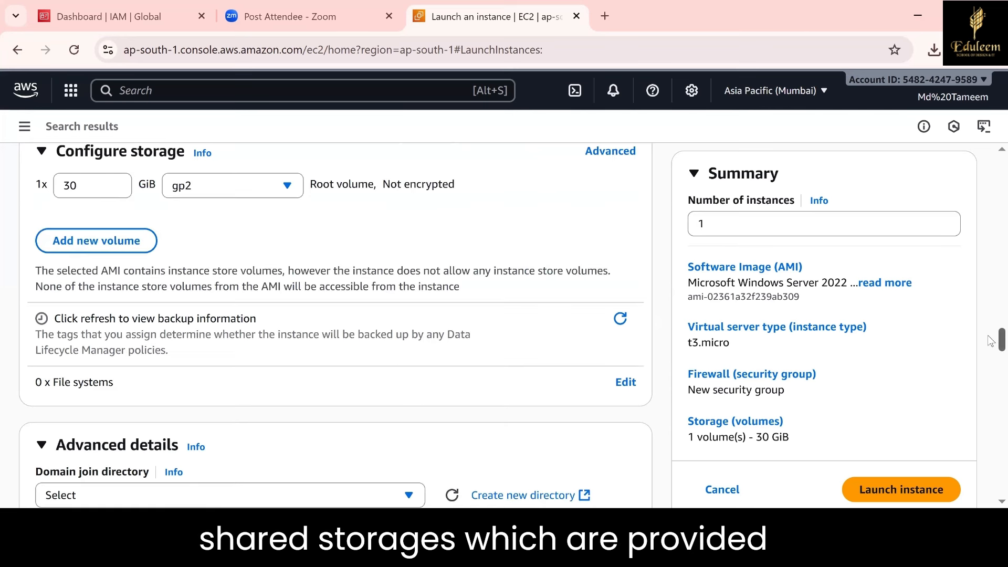
scroll(990, 342, down, 1)
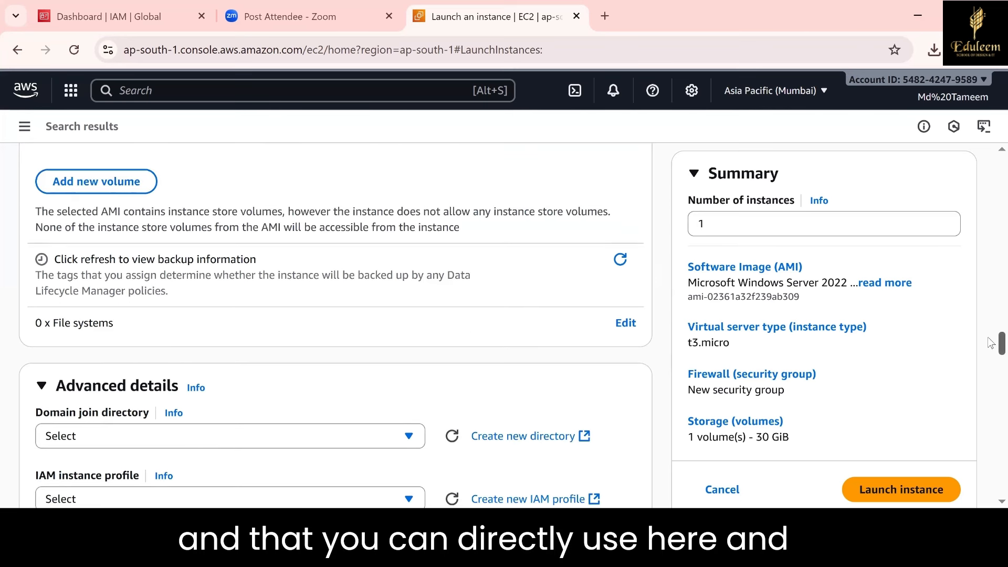
scroll(990, 343, down, 2)
scroll(990, 340, up, 2)
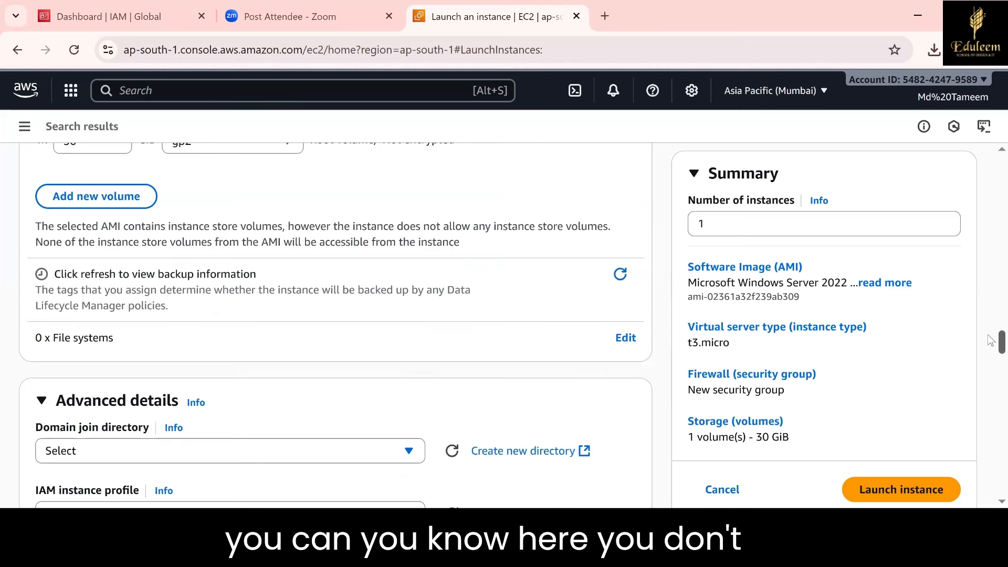
scroll(991, 340, up, 2)
scroll(990, 339, down, 1)
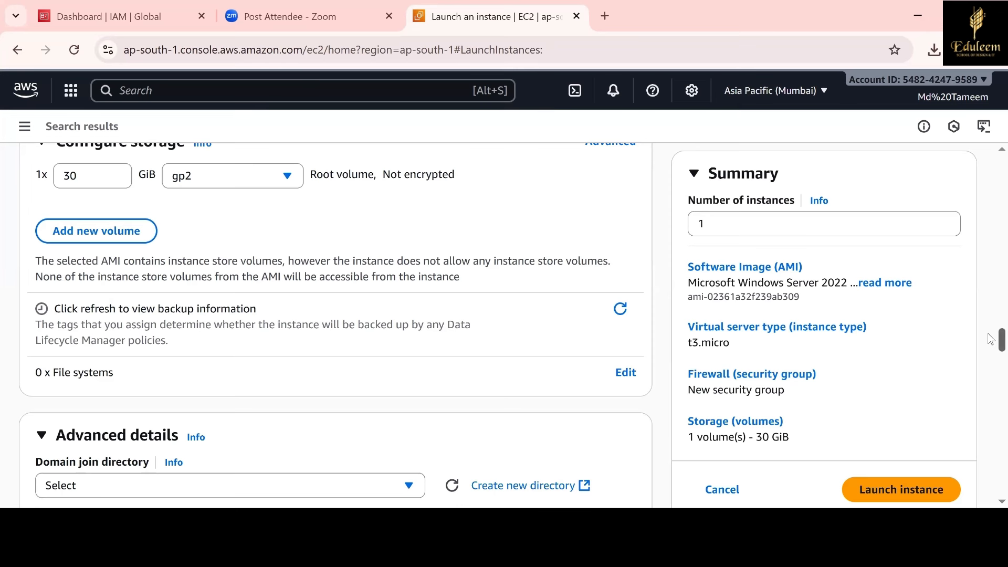
scroll(991, 346, down, 1)
scroll(991, 351, down, 4)
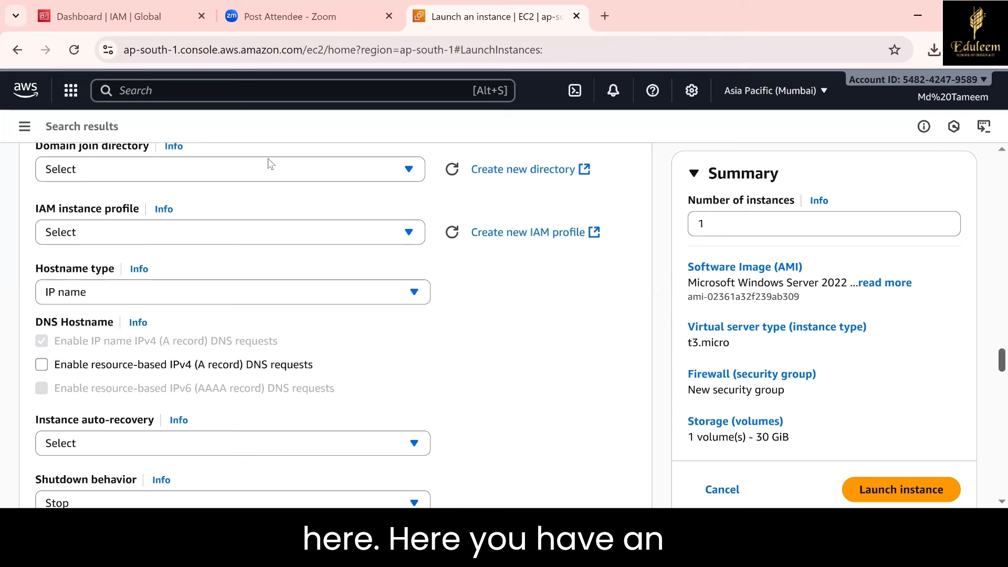
click(98, 169)
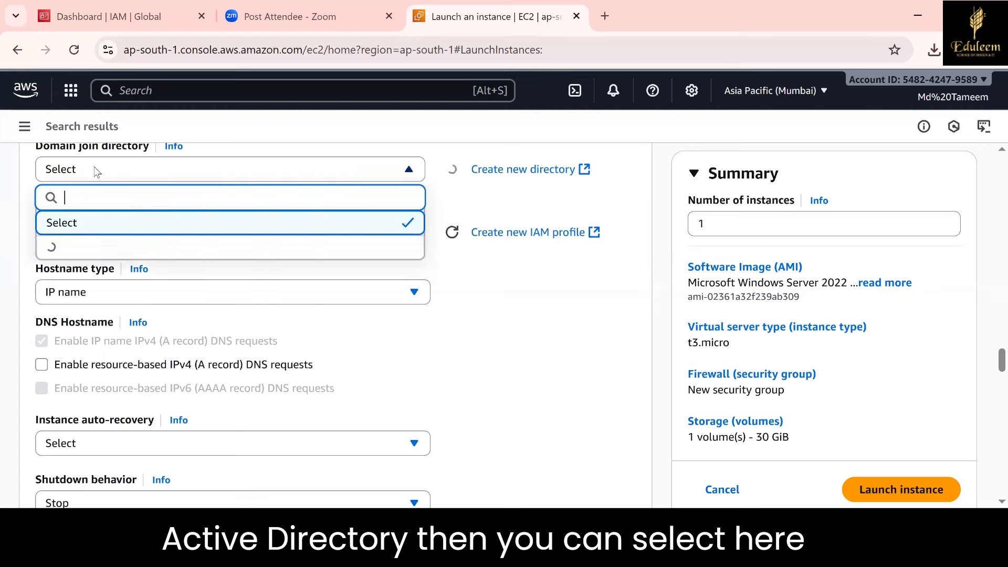
click(361, 131)
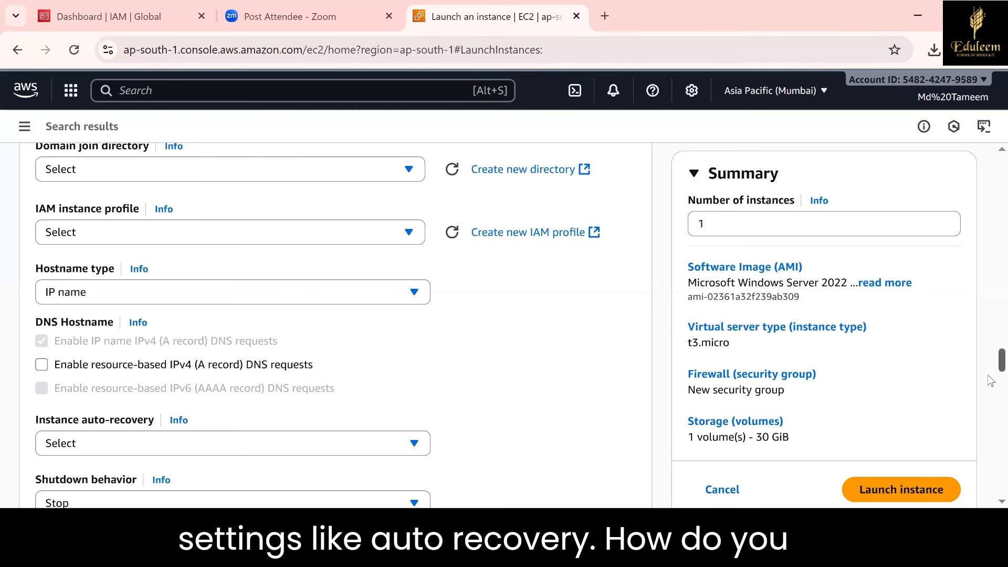
Examine the remaining advanced details, from instance auto-recovery and shutdown behavior through purchasing option, tenancy and metadata to user data
scroll(990, 375, down, 3)
scroll(991, 383, down, 1)
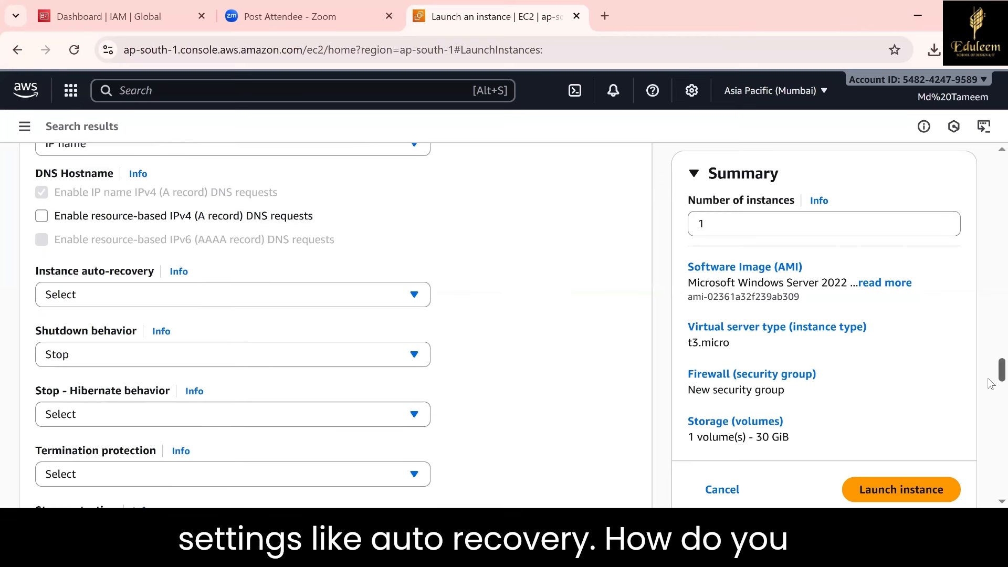
scroll(991, 385, down, 1)
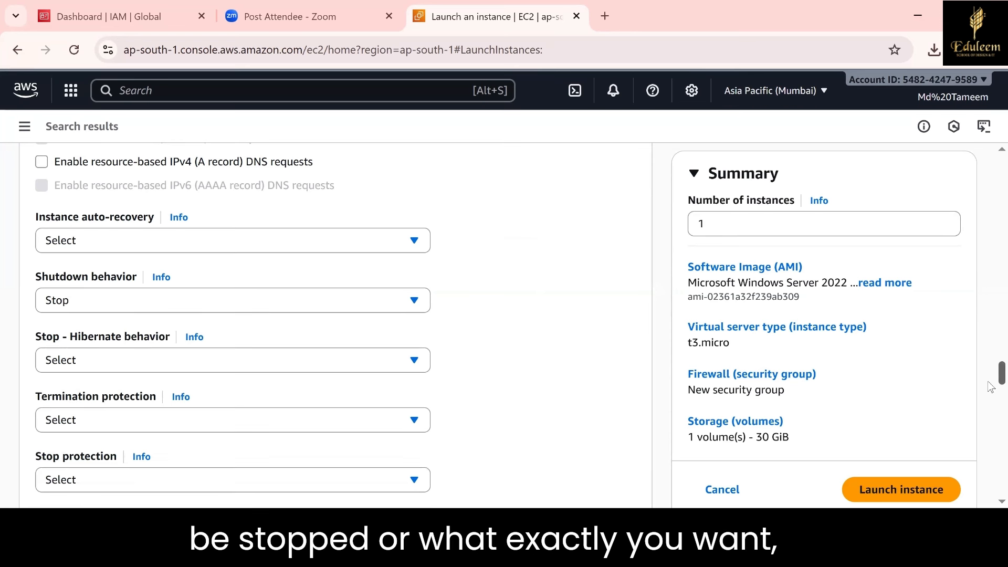
scroll(990, 388, down, 6)
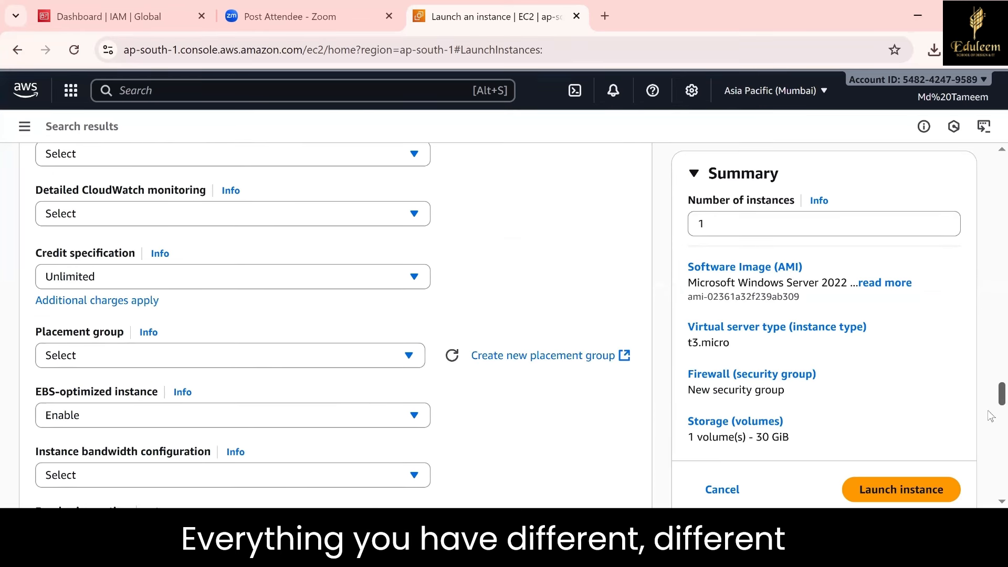
scroll(991, 416, down, 4)
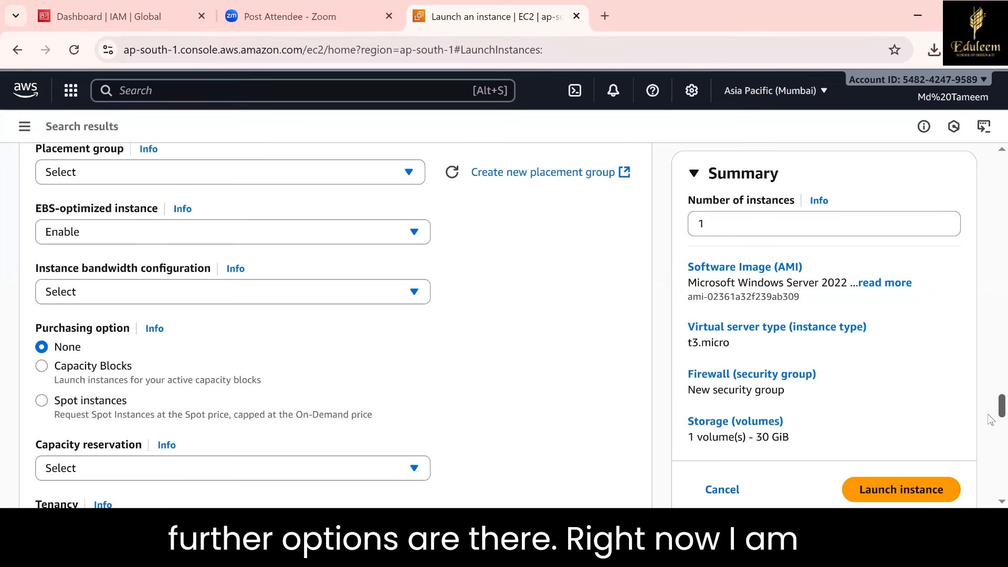
scroll(991, 420, down, 5)
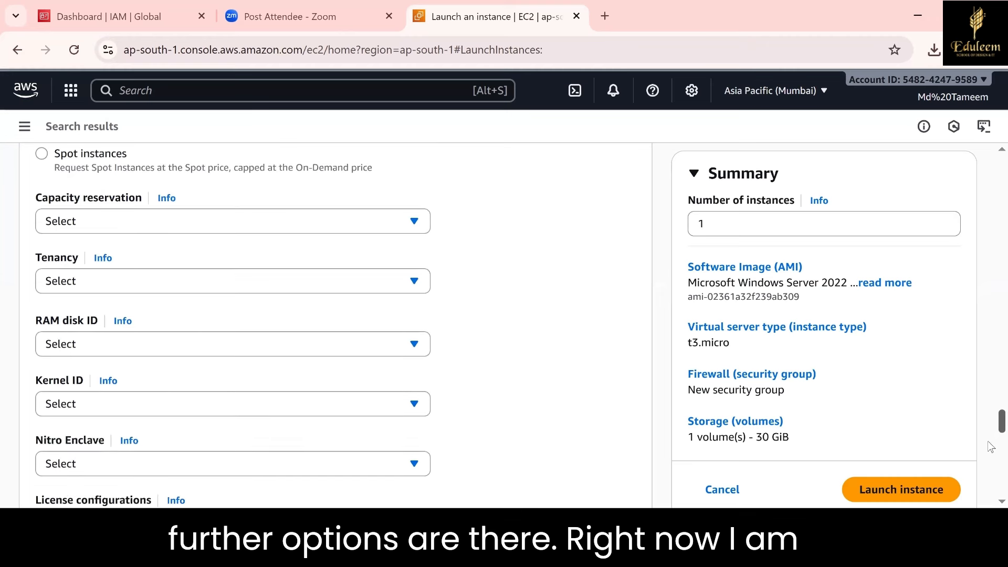
scroll(991, 446, down, 10)
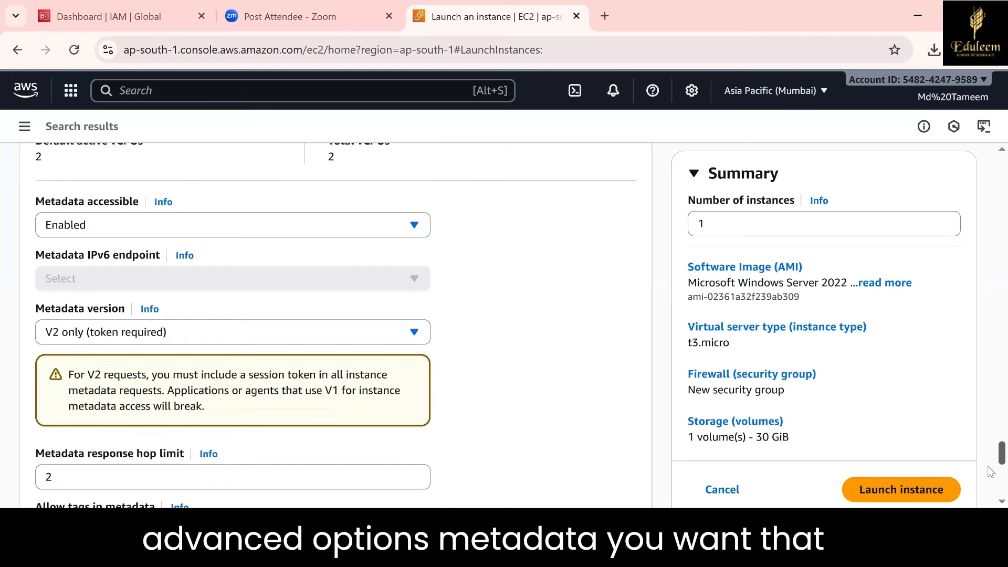
scroll(990, 471, down, 3)
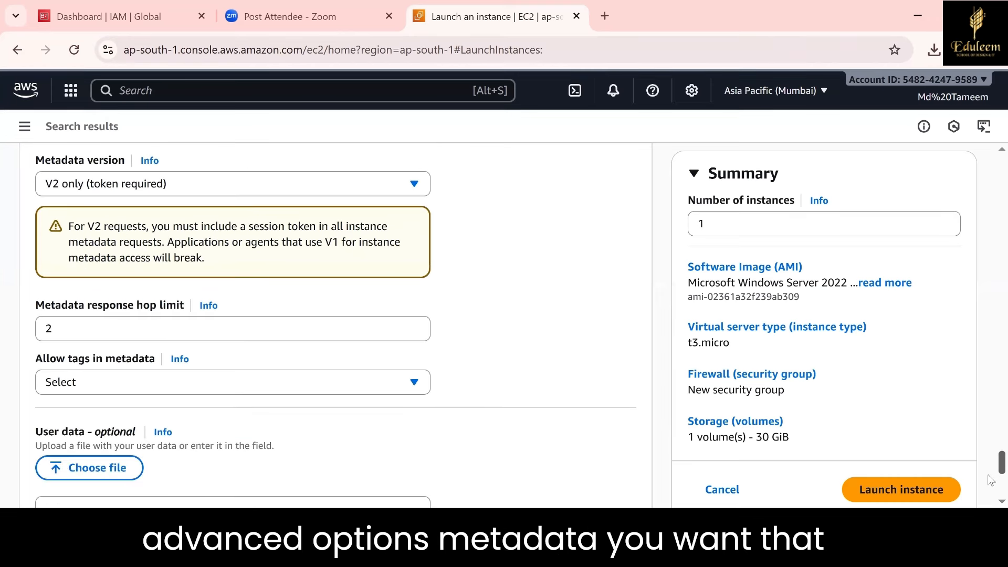
scroll(991, 480, down, 5)
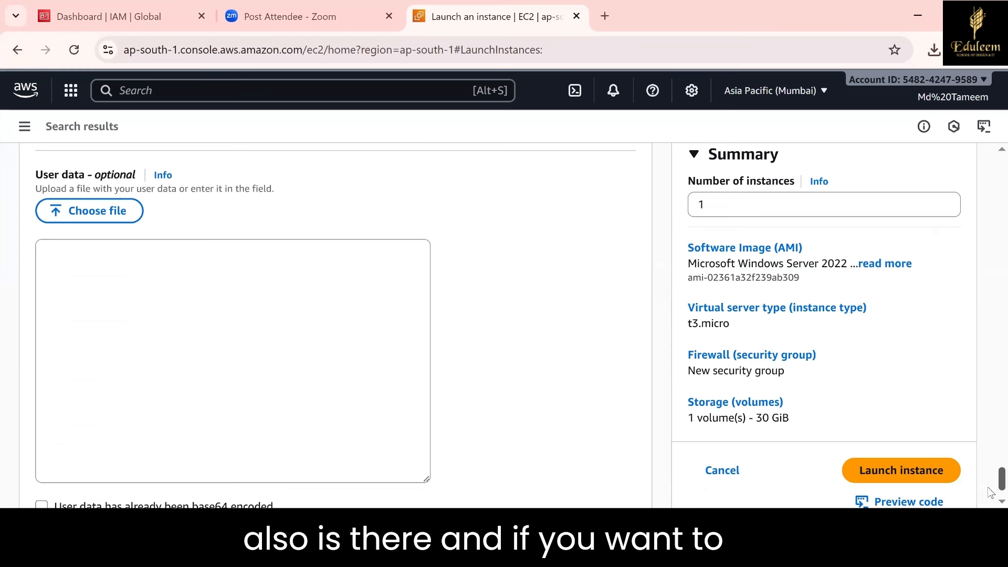
Launch the configured instance and open the details page of the new instance
drag(988, 487, 988, 487)
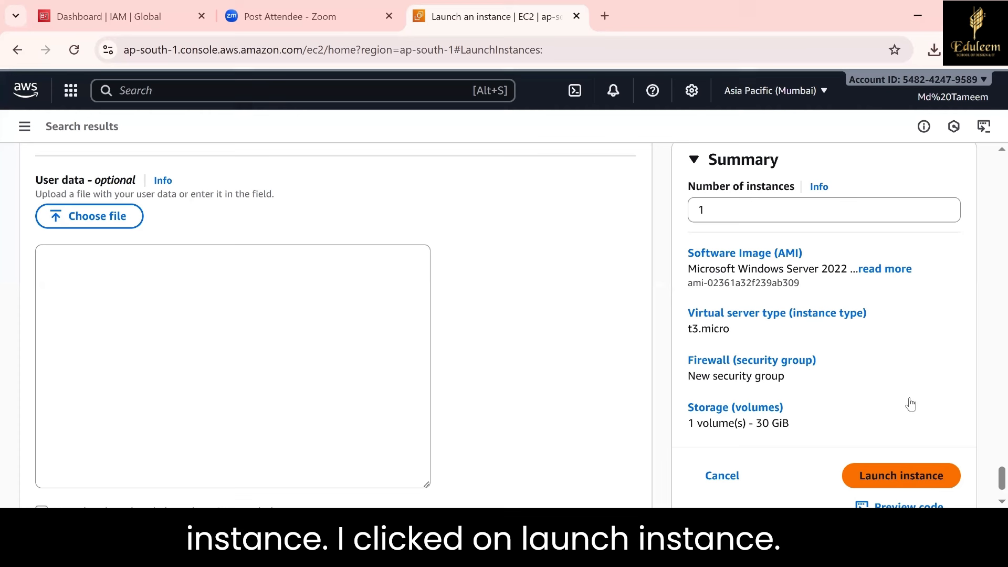
click(928, 472)
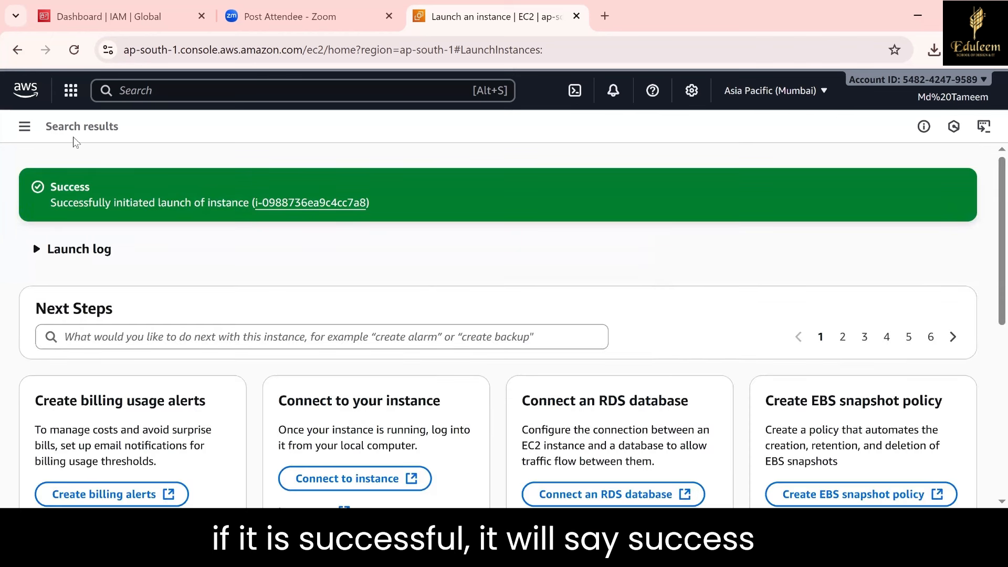
click(310, 203)
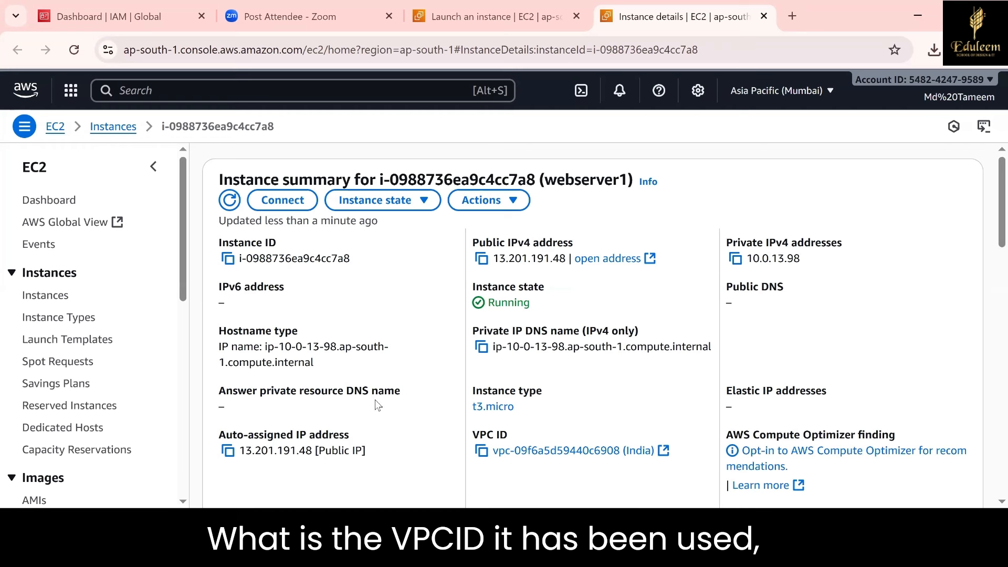
Review webserver1's instance summary and its AMI details, status checks, security and storage information
scroll(377, 405, down, 1)
scroll(377, 404, down, 4)
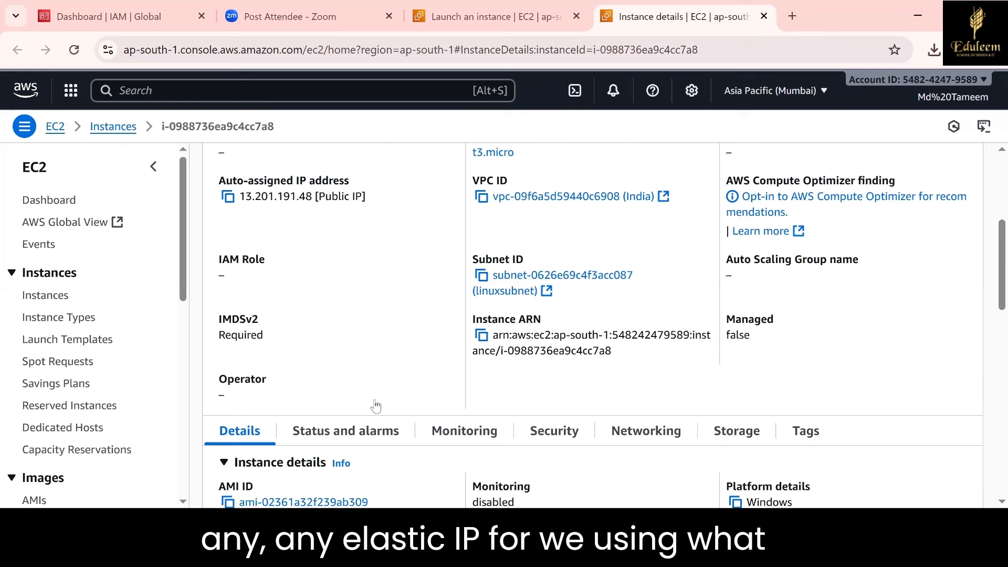
scroll(378, 405, down, 4)
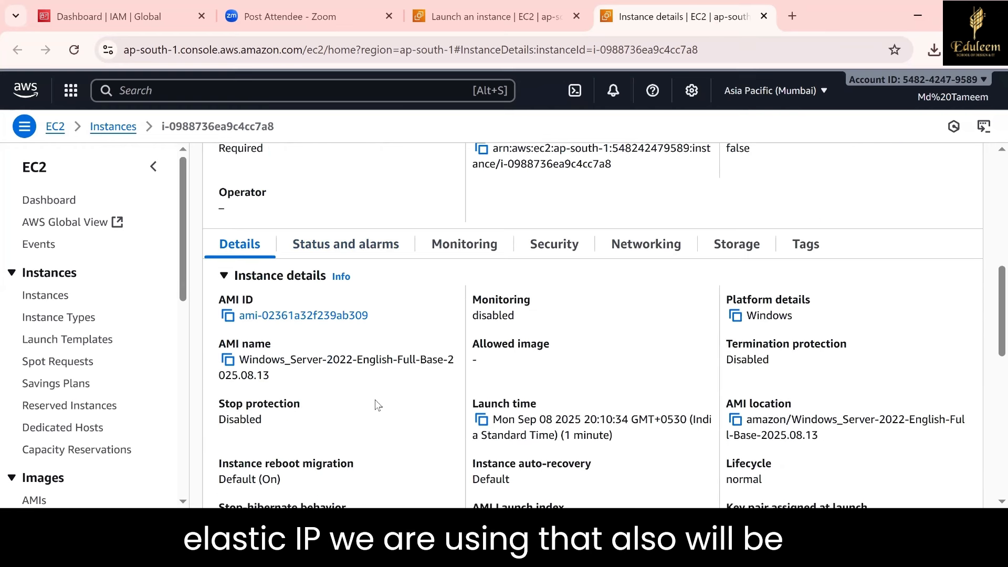
click(367, 253)
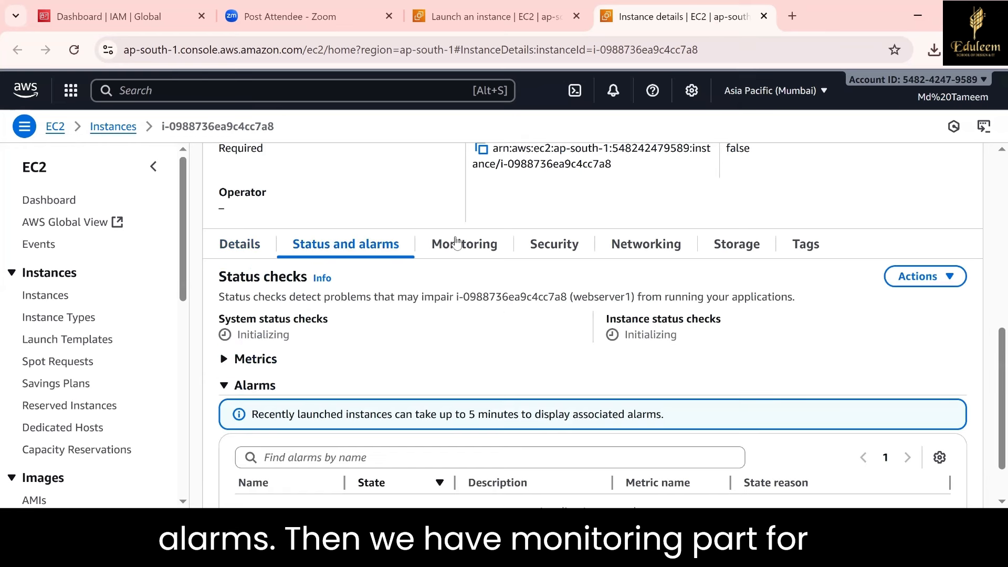
click(456, 244)
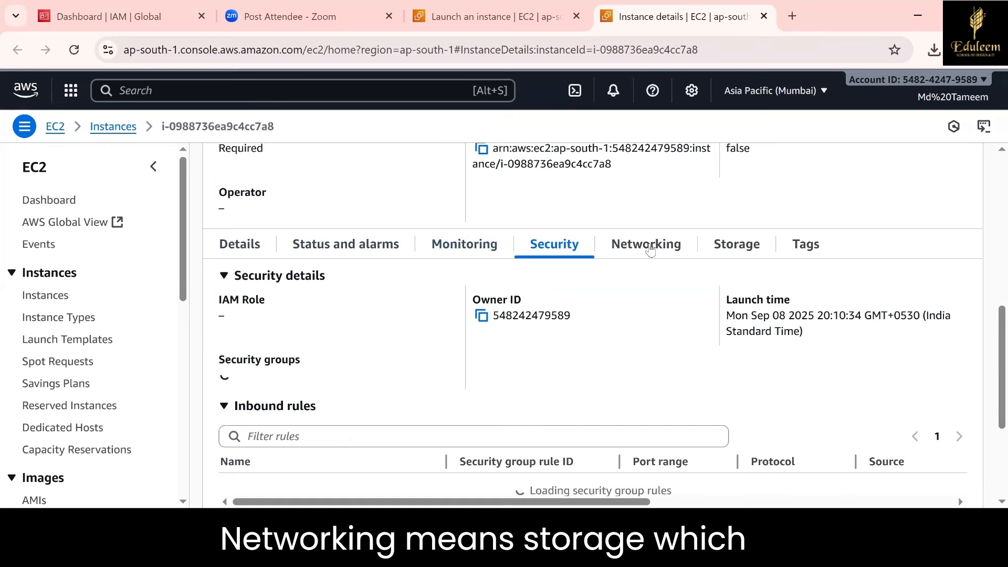
click(722, 245)
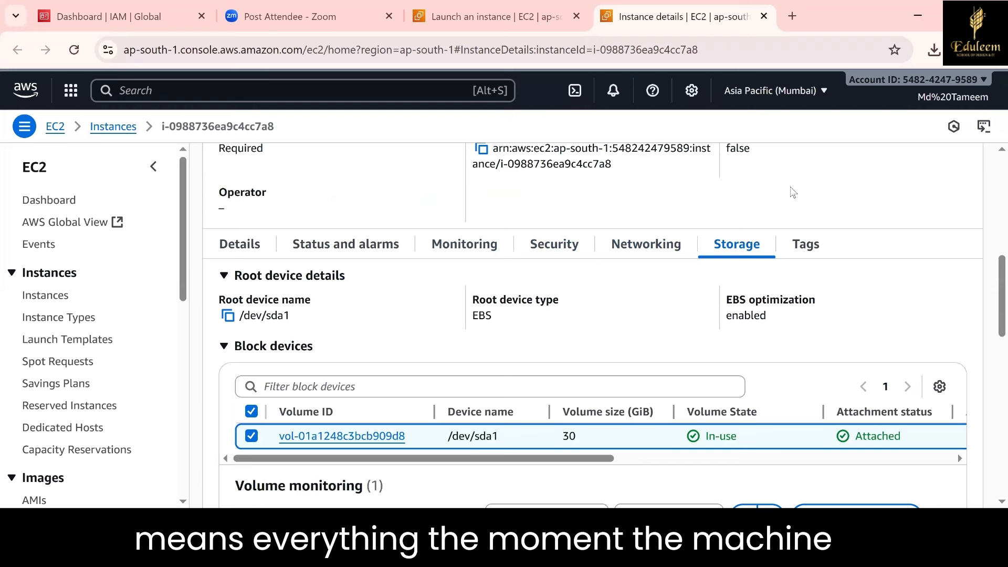
scroll(793, 192, up, 10)
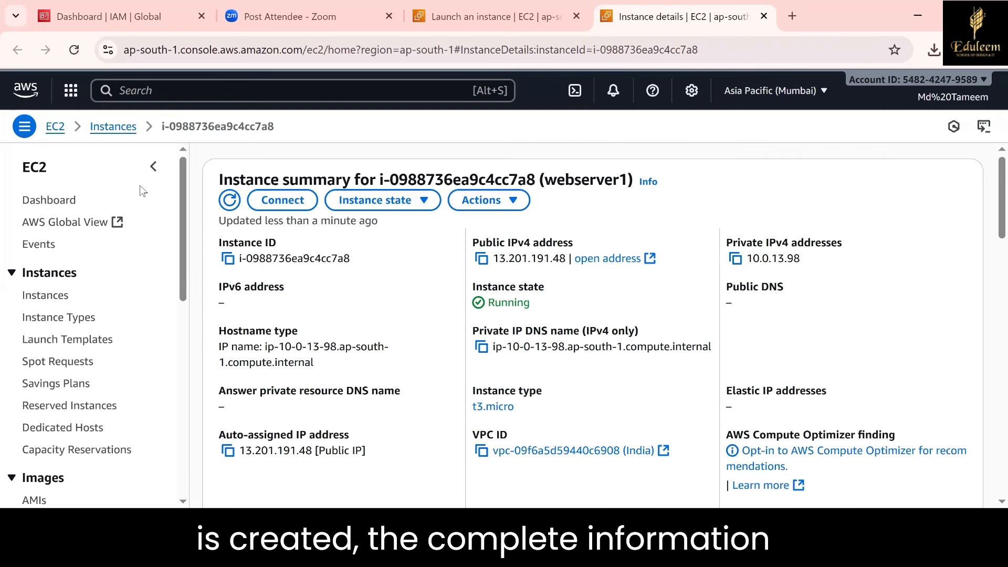
Open the instances list and examine webserver1's columns through availability zone, security group, key name, launch time and platform, checking the region list too
click(49, 295)
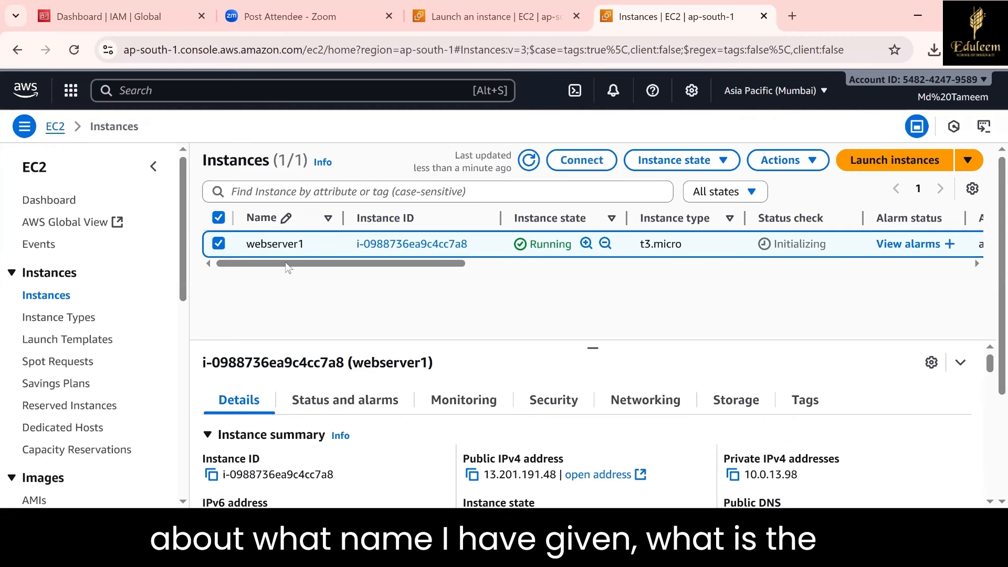
drag(312, 264, 423, 262)
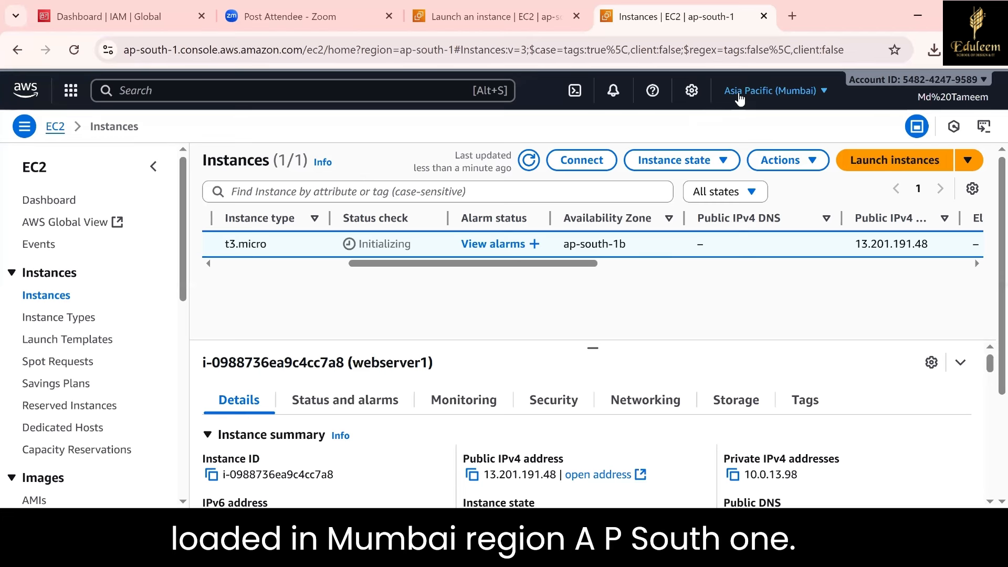
click(740, 95)
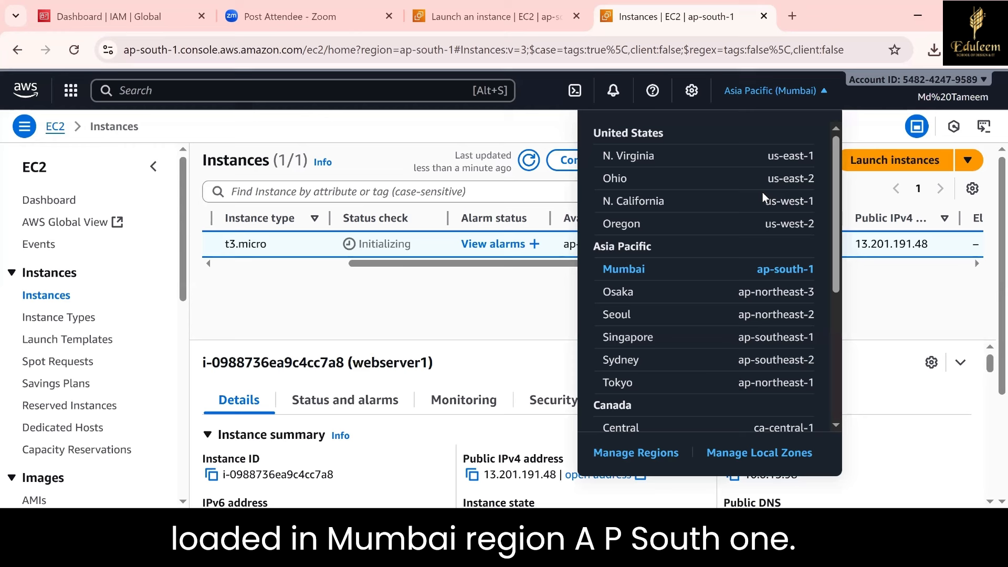
click(864, 281)
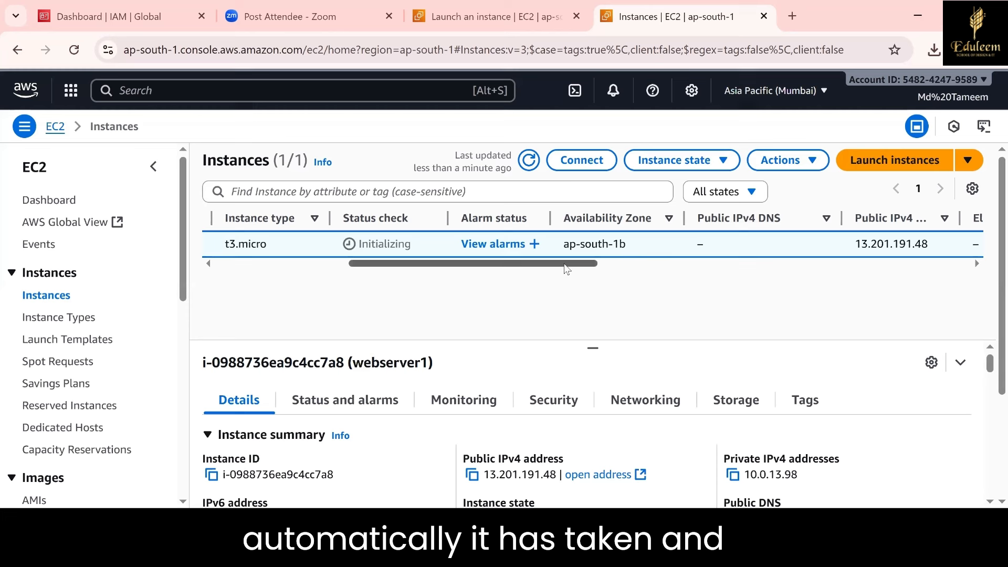
drag(586, 259, 785, 246)
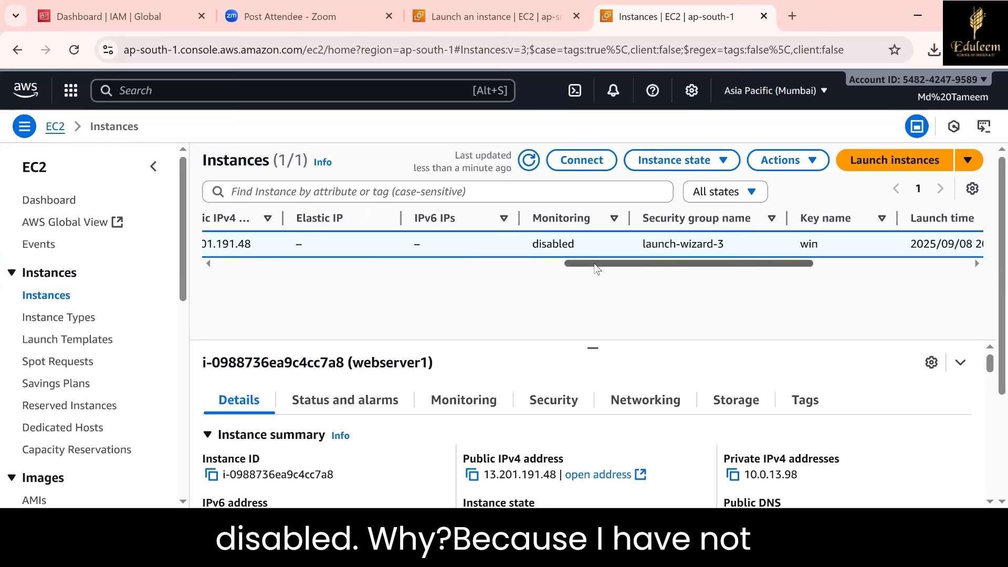
drag(594, 264, 678, 259)
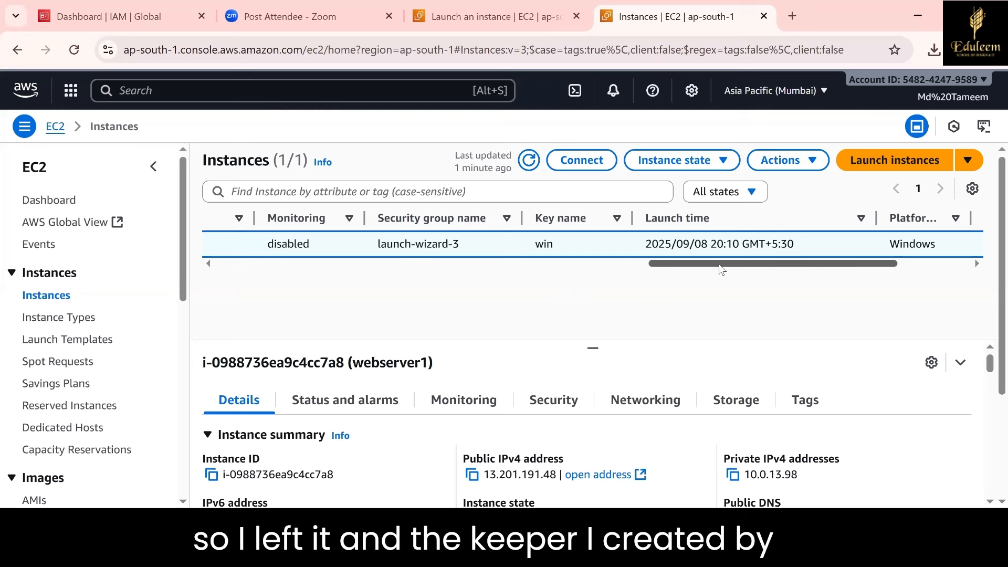
scroll(719, 263, right, 3)
scroll(742, 262, right, 3)
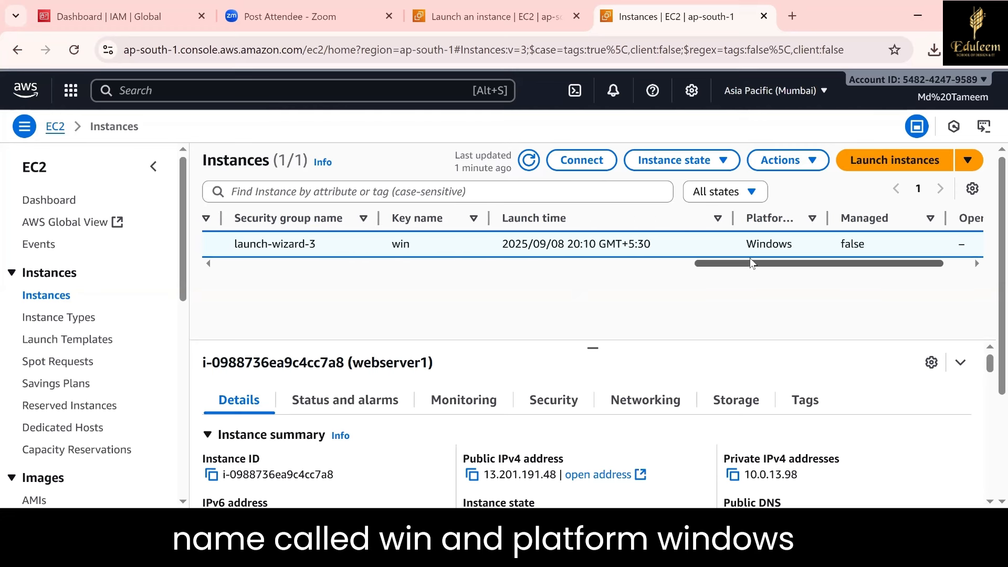
drag(752, 272, 779, 259)
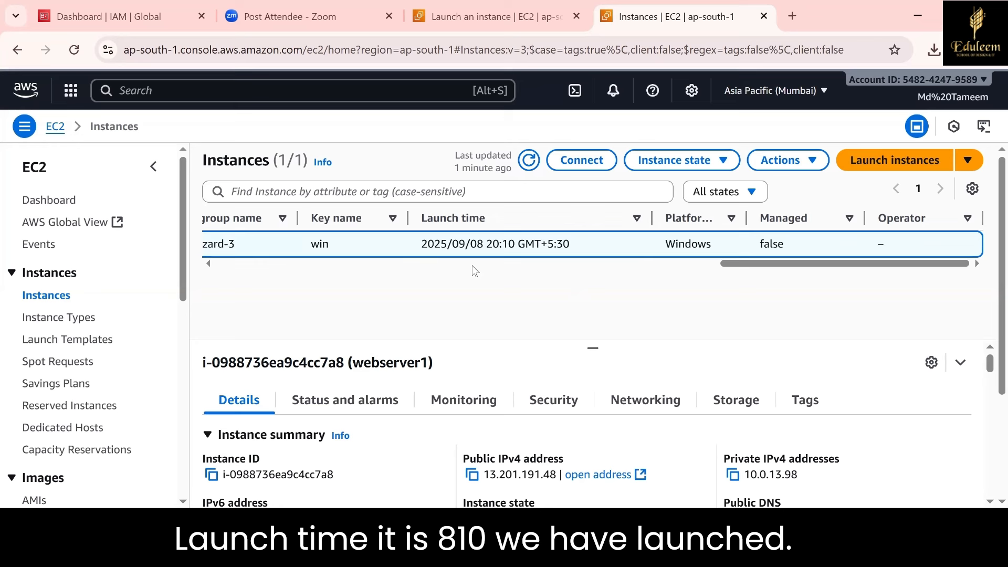
click(348, 262)
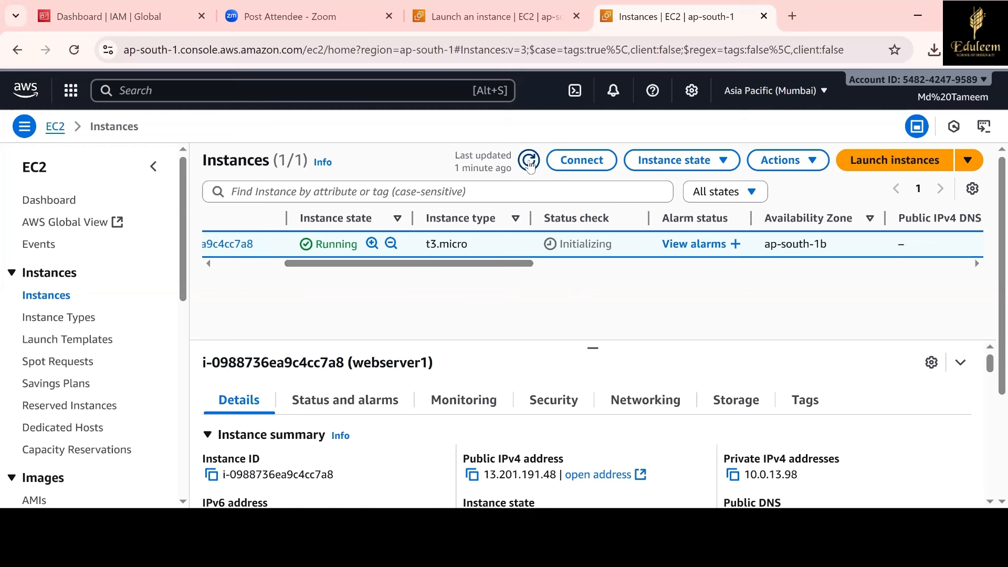
Refresh the instances list and open the RDP client connection options for webserver1
click(529, 162)
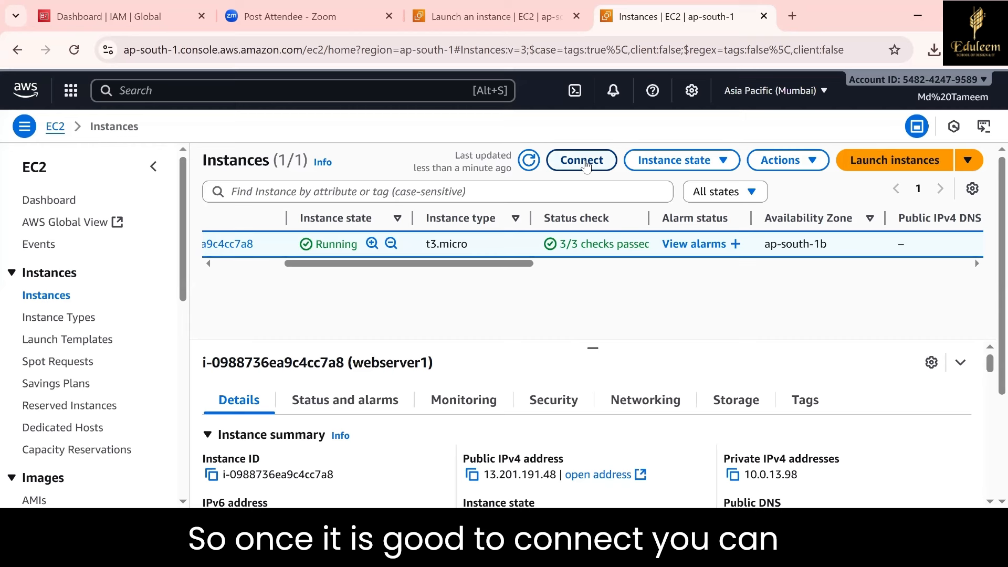
click(587, 162)
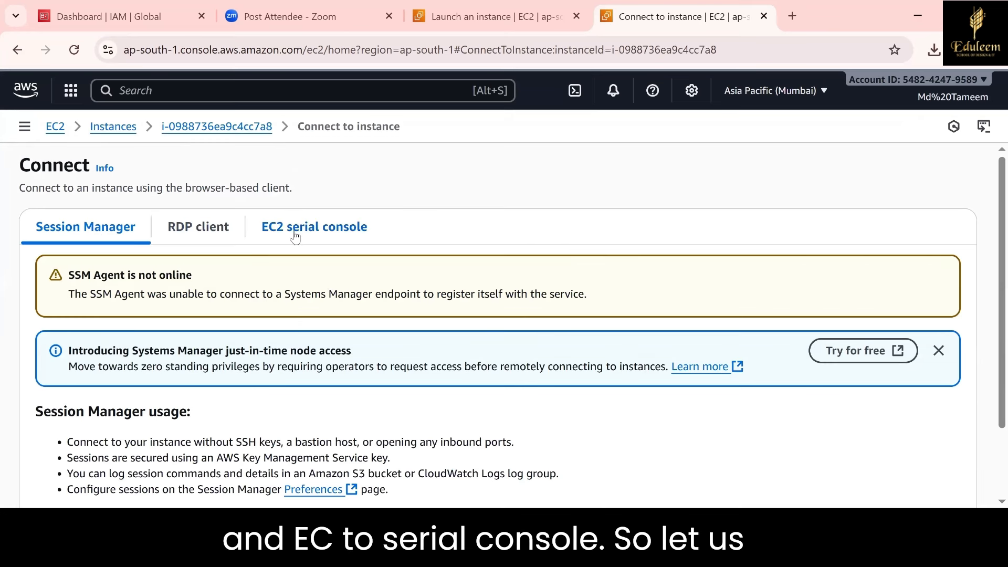
click(184, 235)
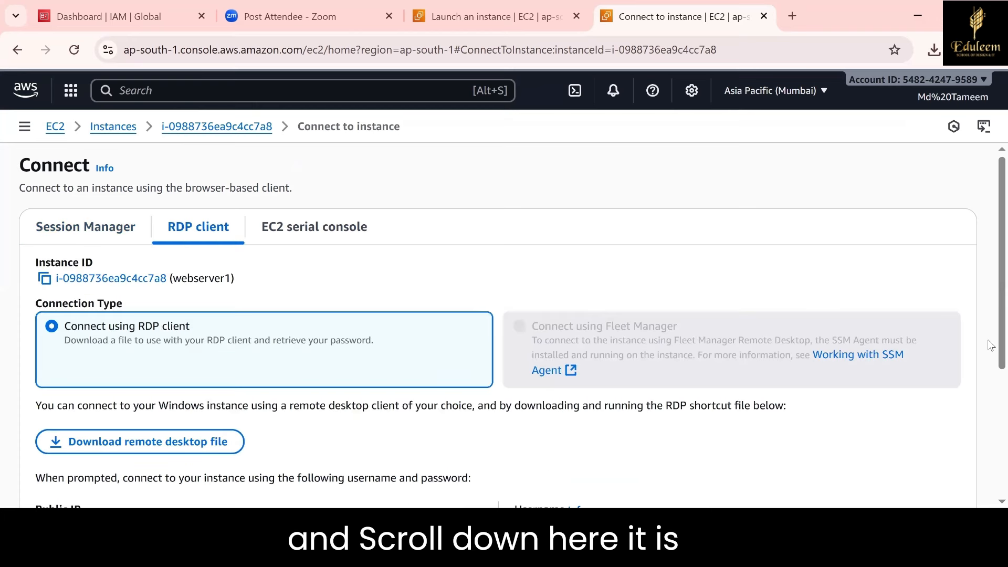
Download the remote desktop file and save it on the Desktop as webserver1
scroll(991, 391, down, 3)
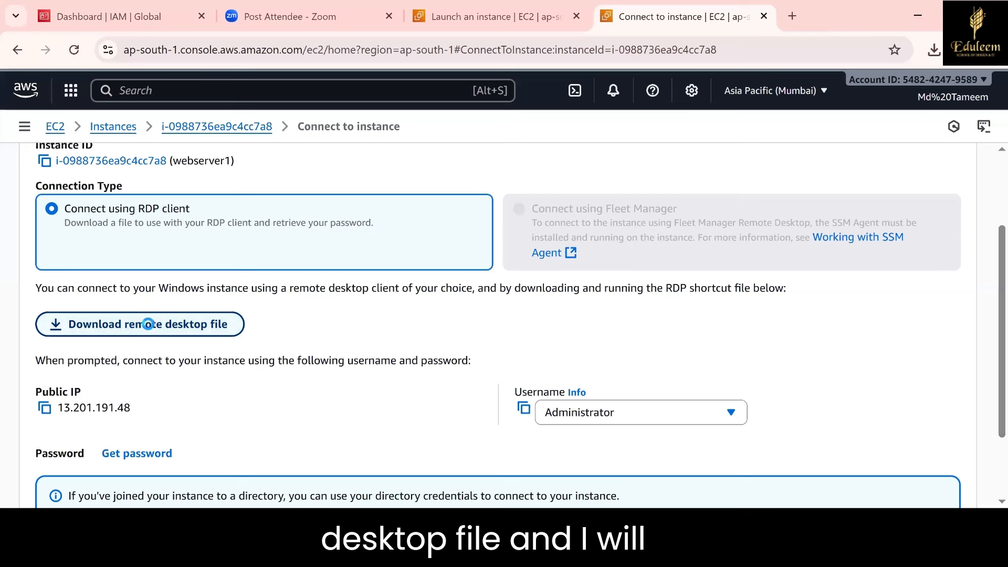
click(150, 327)
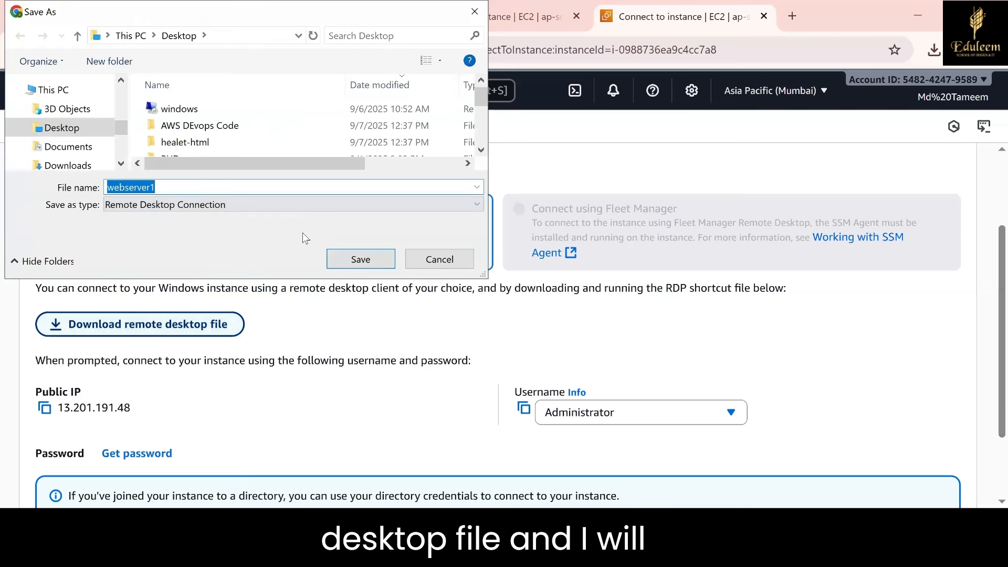
click(347, 255)
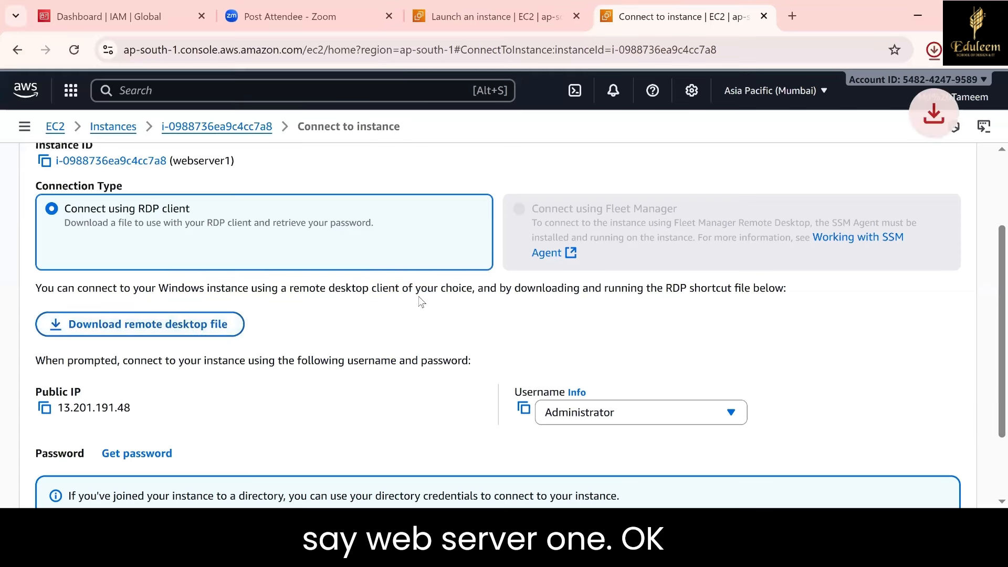
Start retrieving the Windows password and upload the private key file win.pem from the Desktop, showing all file types
click(127, 458)
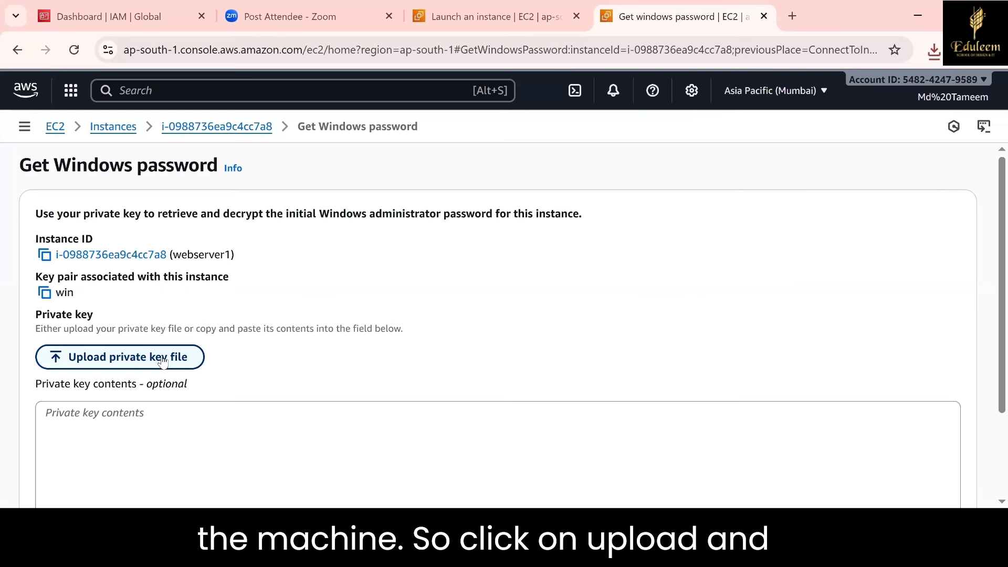
click(162, 361)
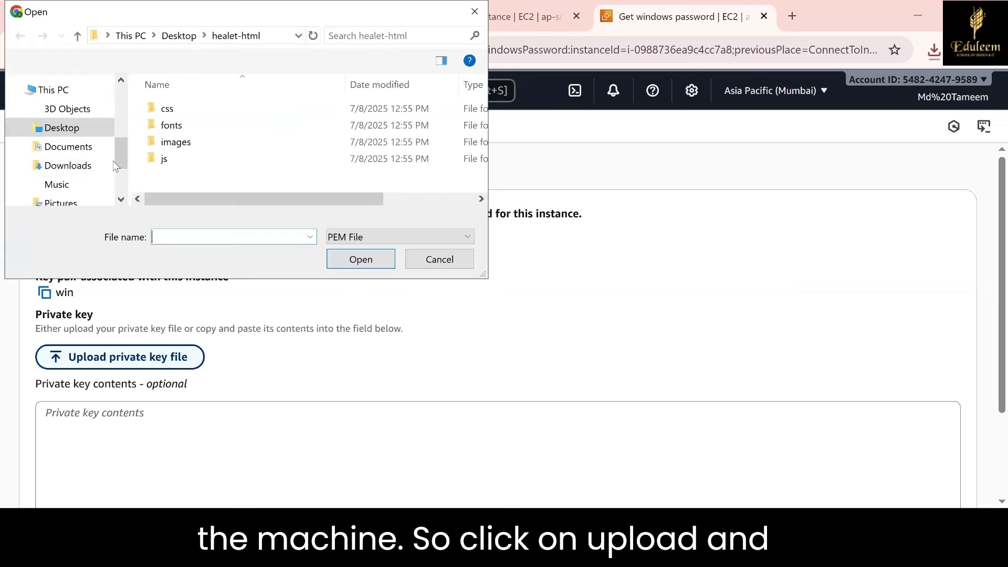
click(341, 238)
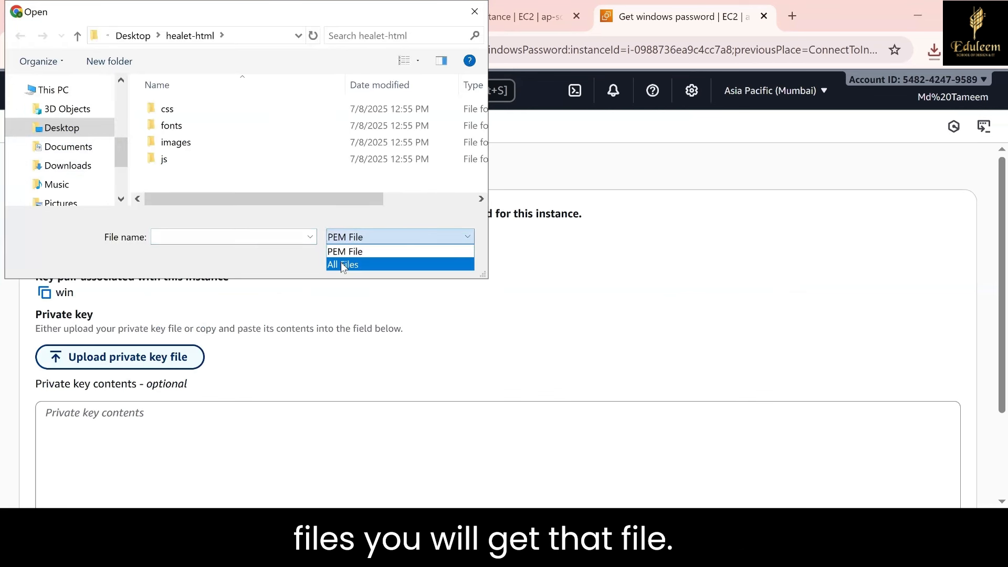
click(342, 264)
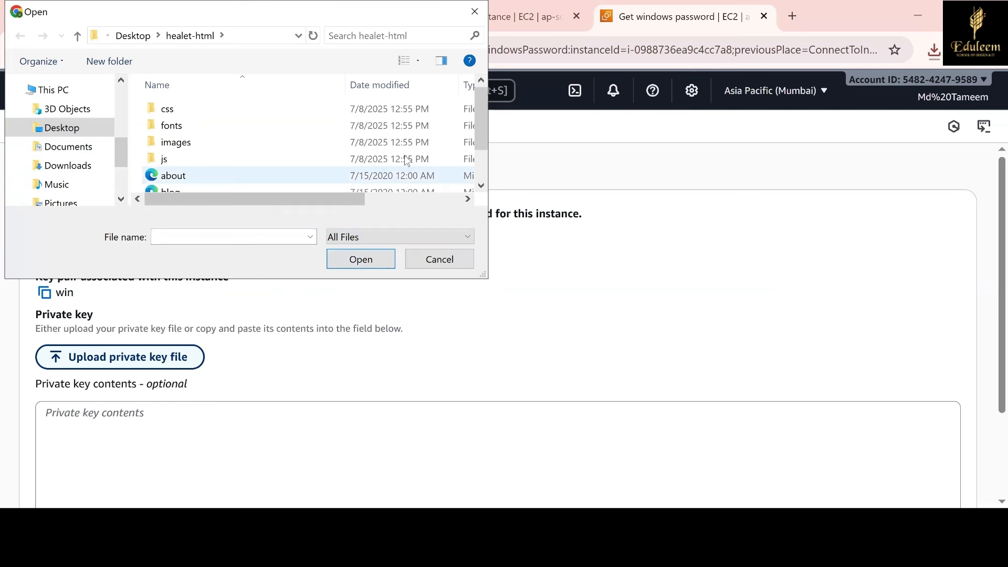
drag(482, 135, 482, 145)
click(135, 37)
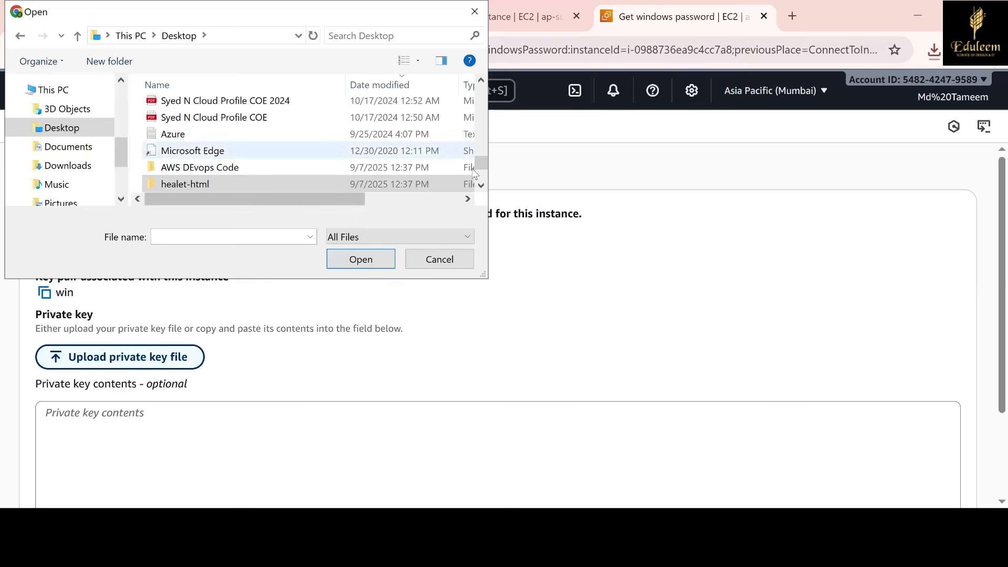
drag(482, 163, 483, 94)
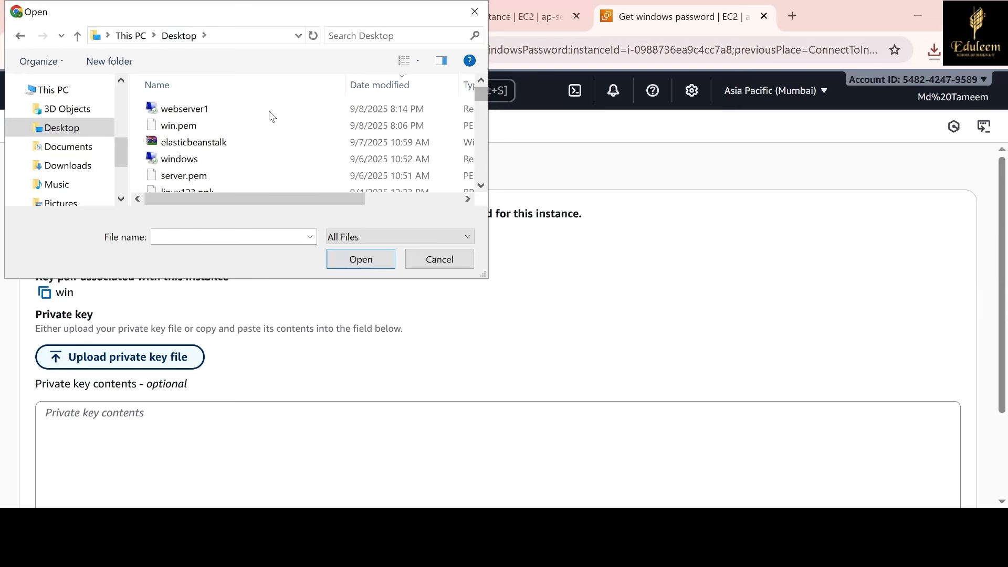
click(239, 130)
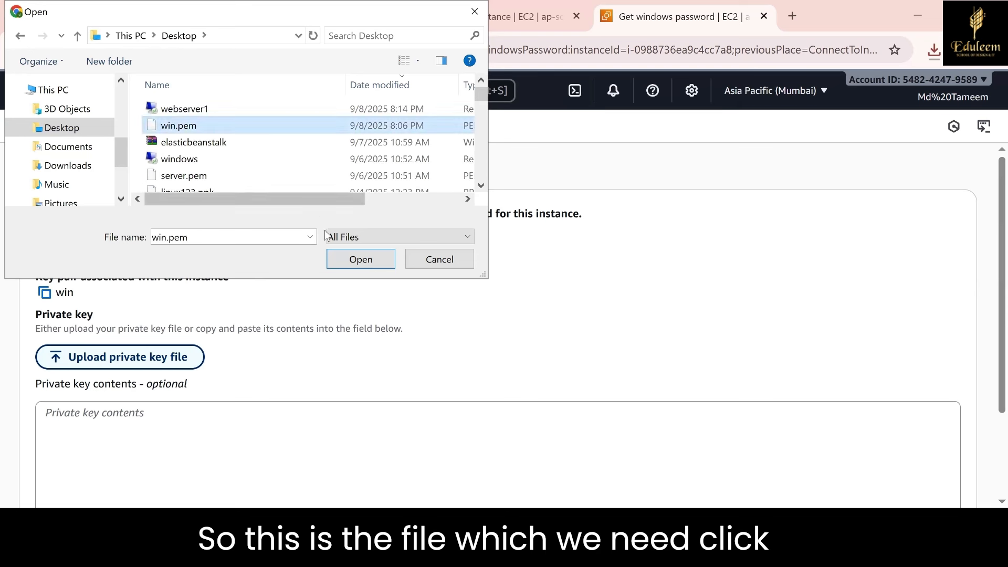
click(352, 262)
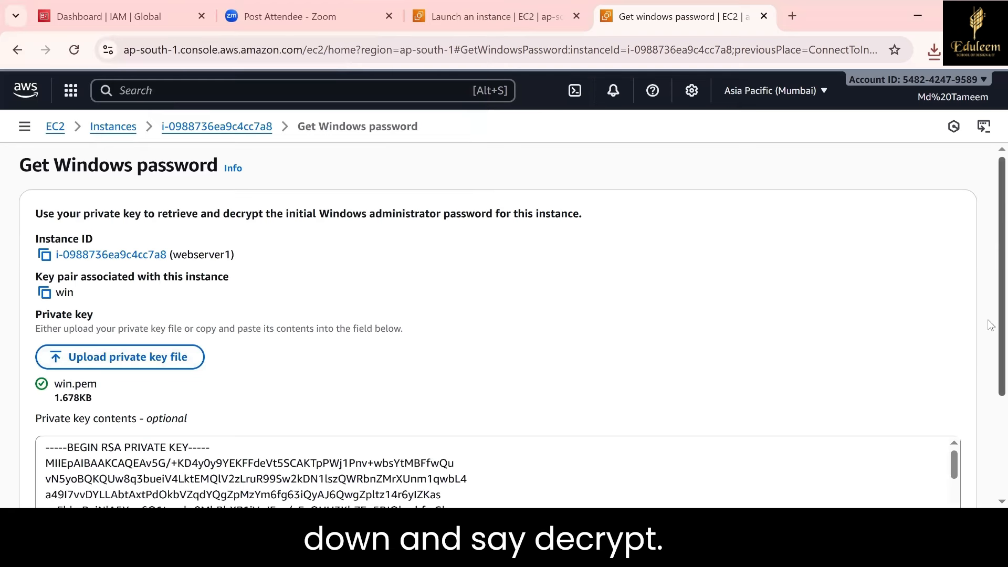
Decrypt the Windows administrator password with the uploaded key and copy it to the clipboard
scroll(990, 404, down, 3)
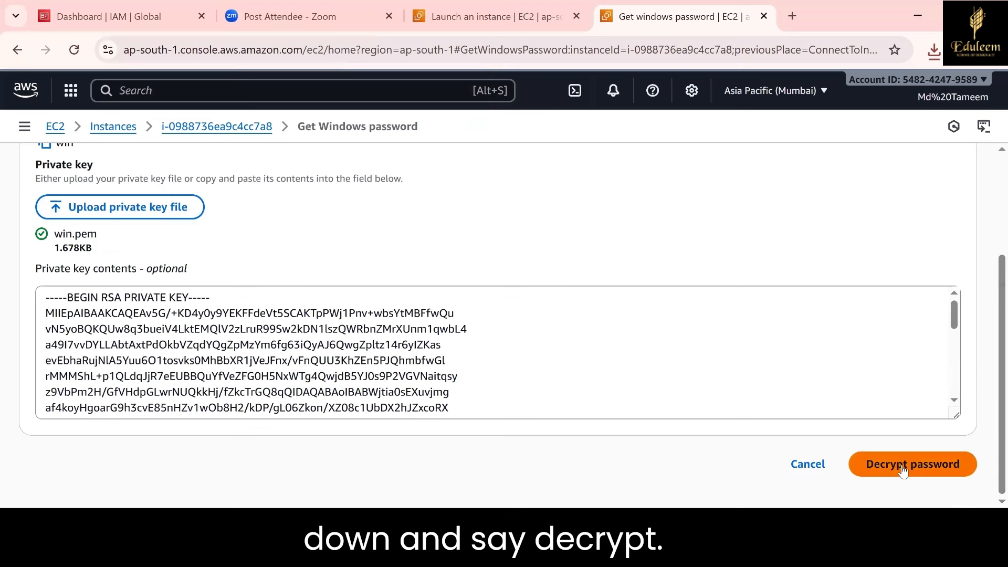
click(902, 467)
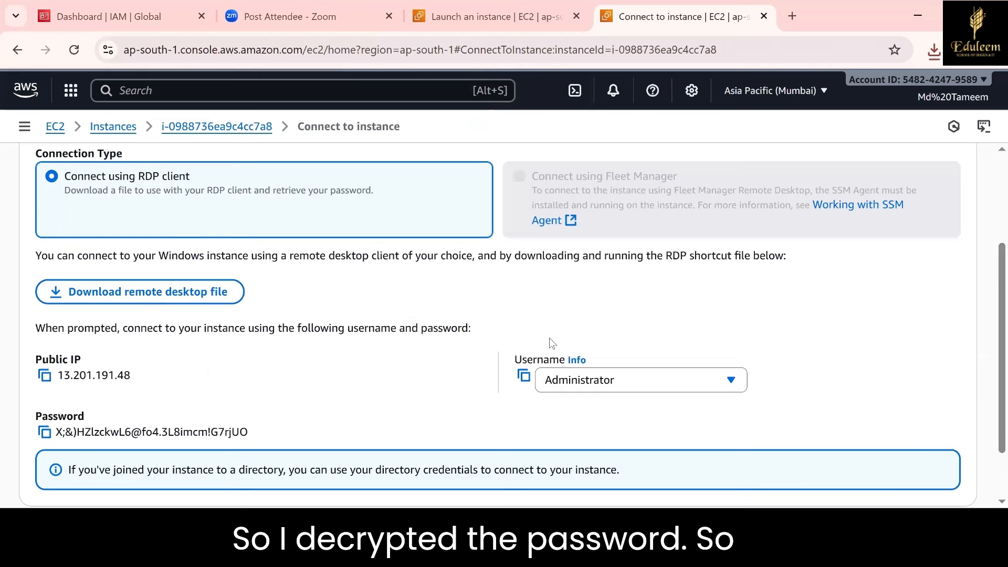
click(44, 433)
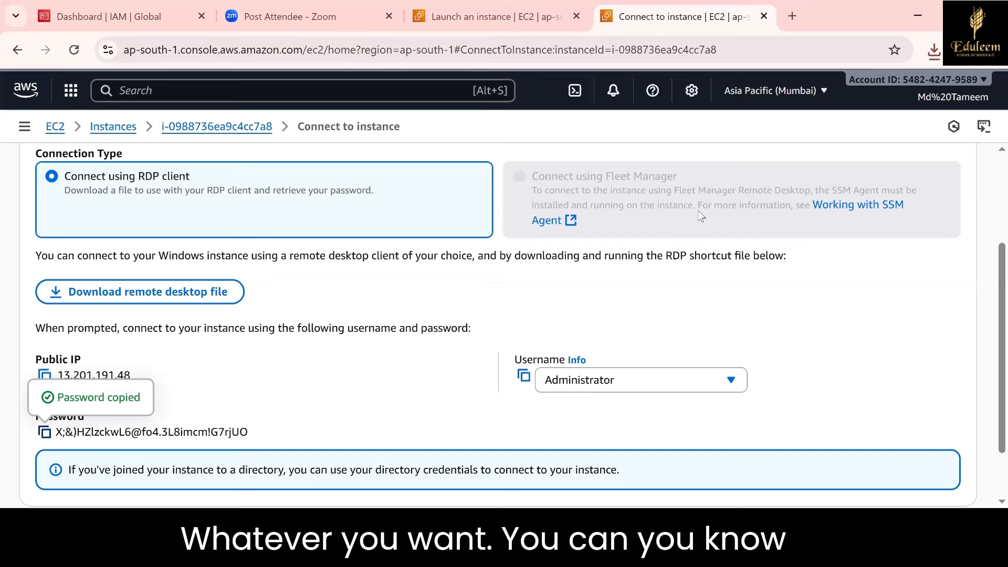
Open the downloaded webserver1.rdp file and agree to connect despite the unknown publisher
click(933, 51)
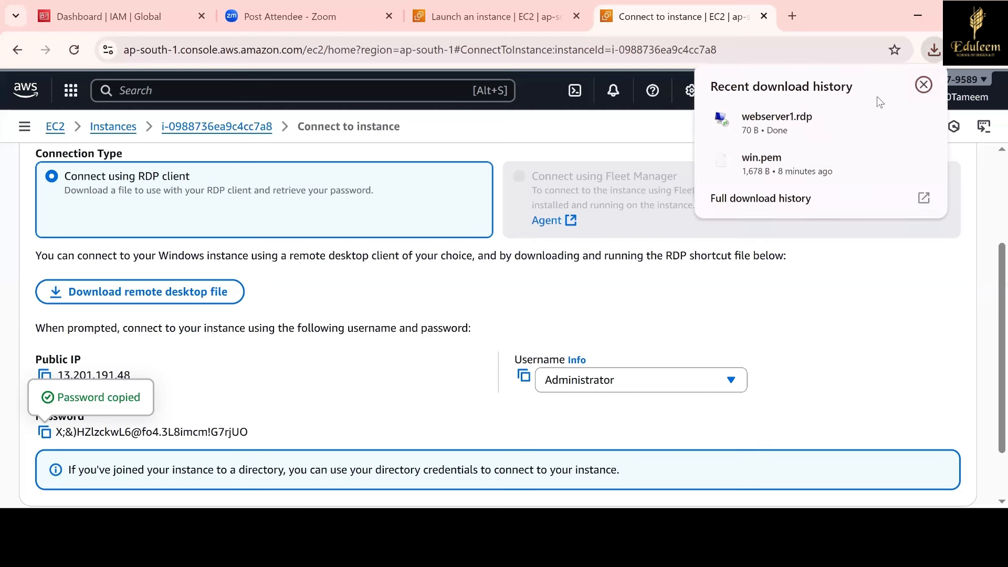
click(815, 132)
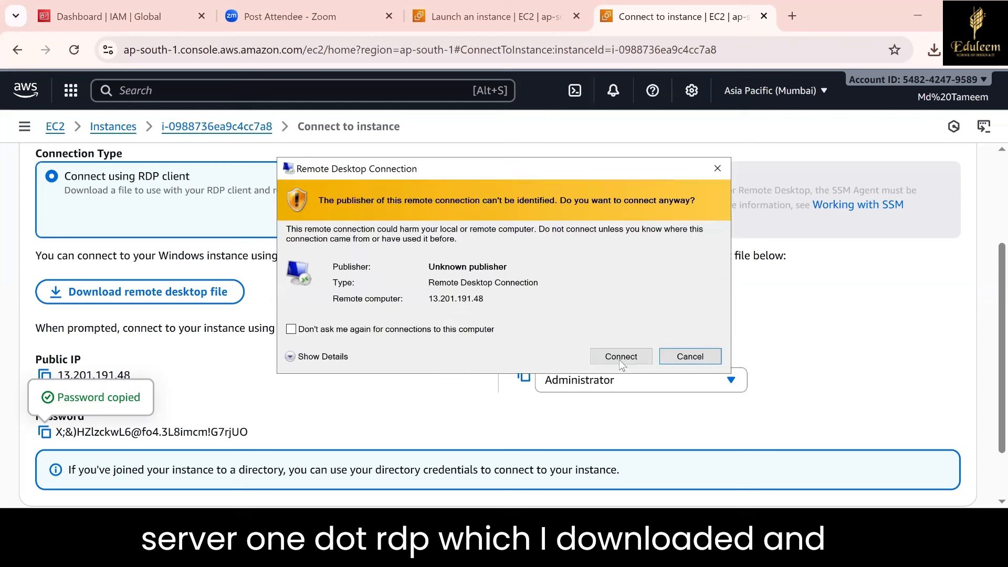
click(620, 356)
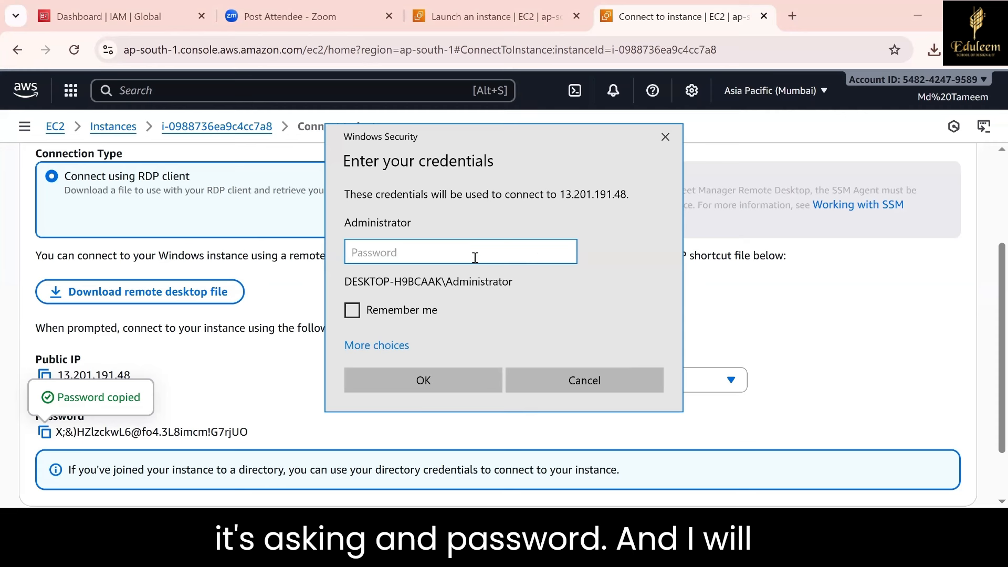
Enter the administrator password for the remote desktop connection and accept connecting despite the certificate errors
key(ctrl+v)
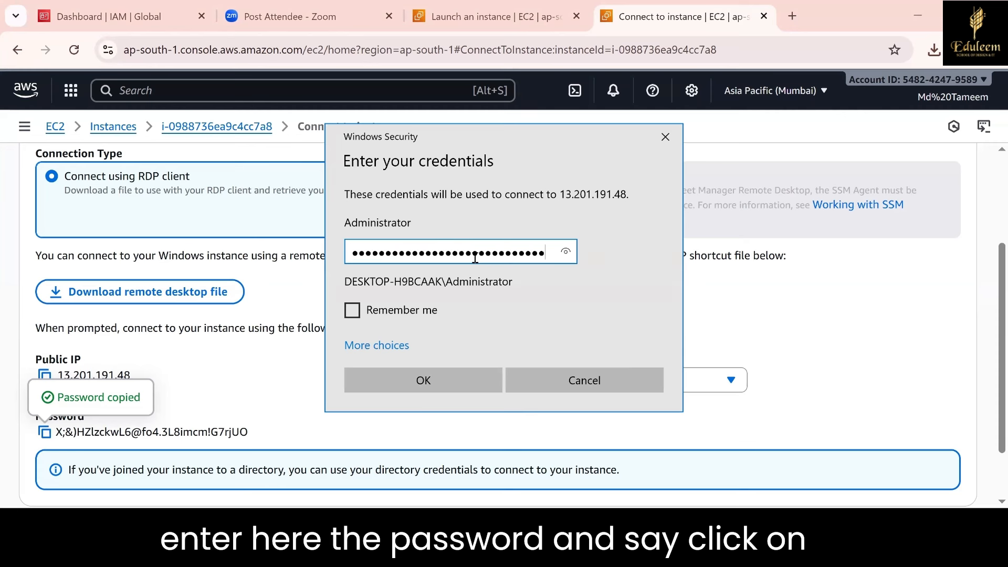
click(439, 381)
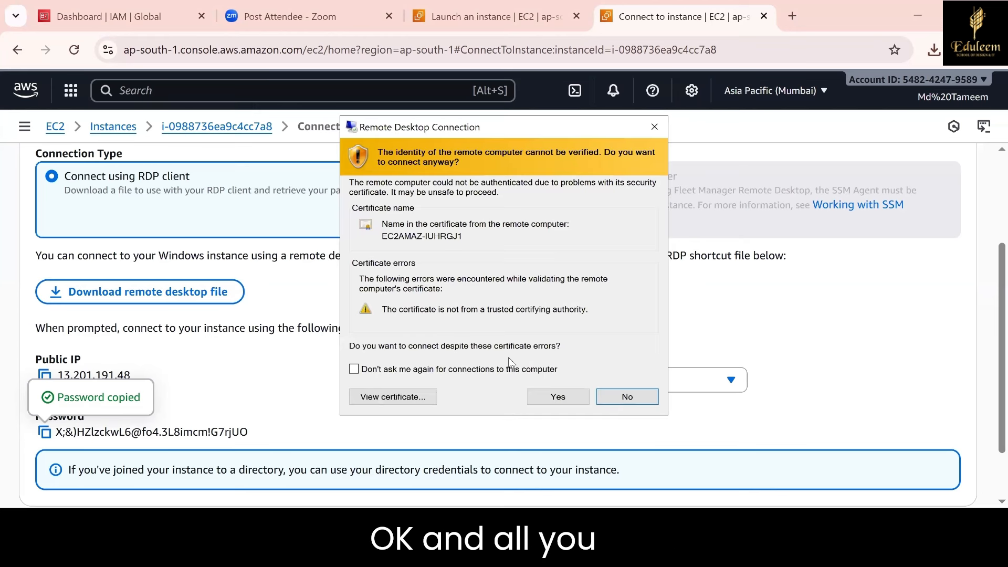
click(565, 398)
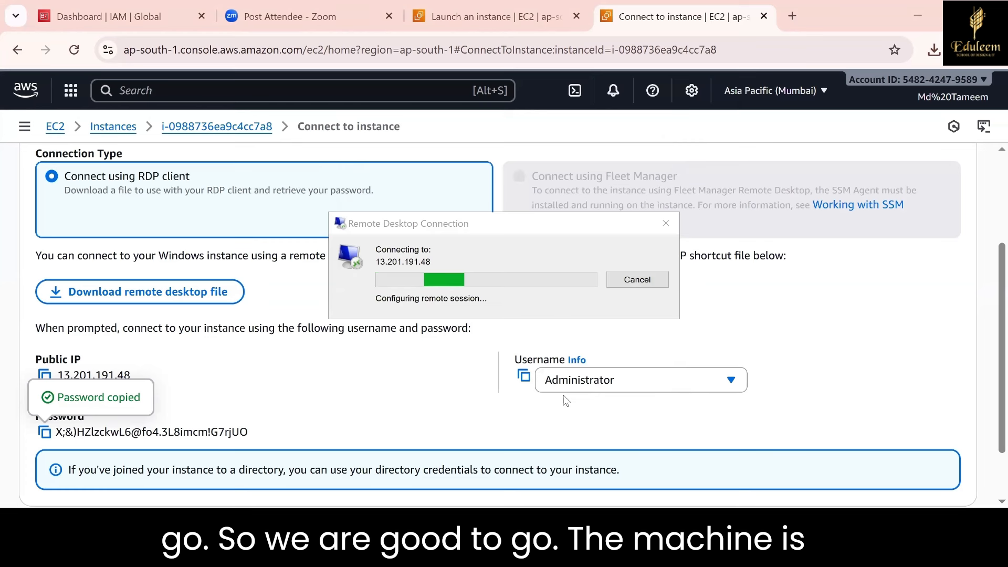
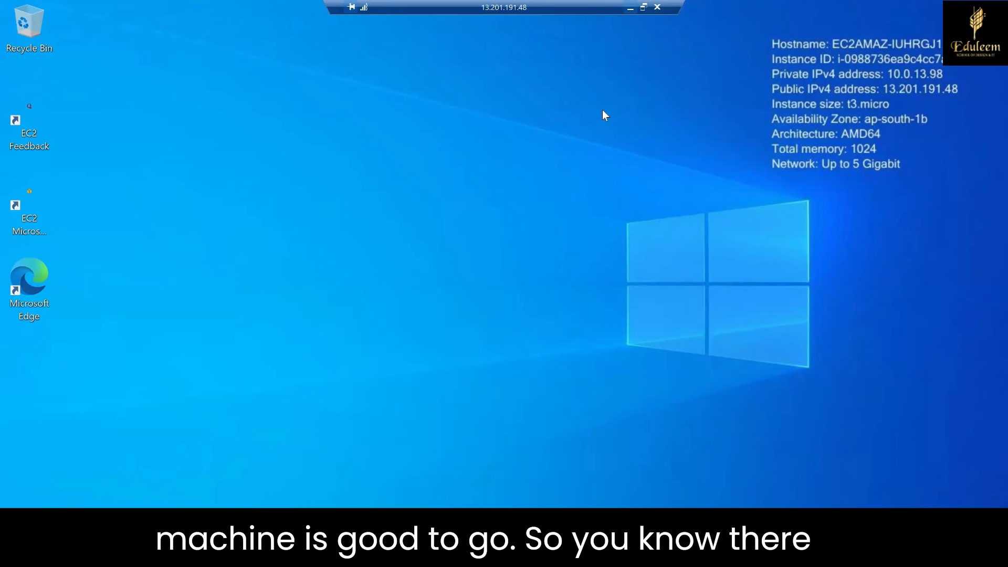
Switch back to the EC2 console in the browser and review the Session Manager connection option for webserver1
key(alt+Tab)
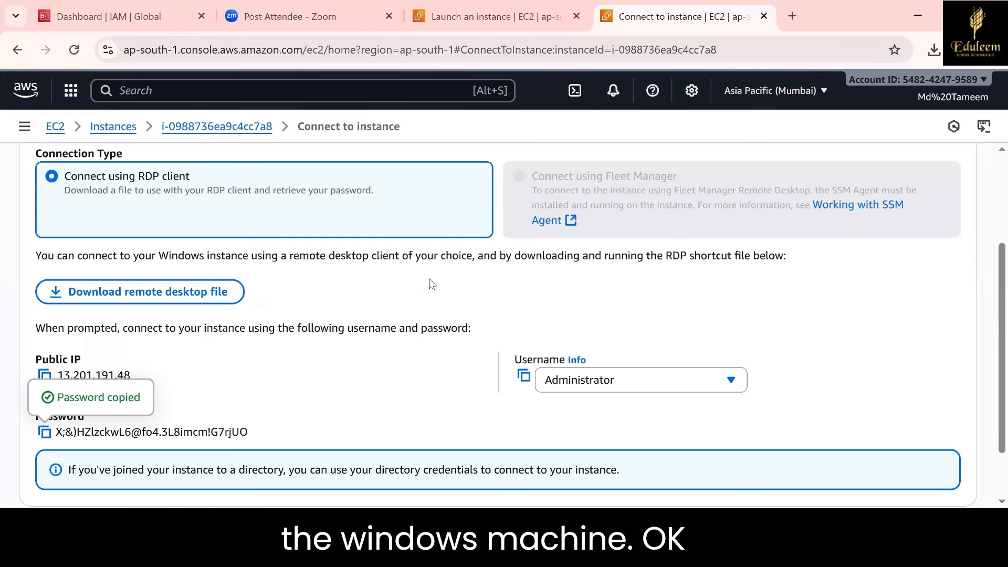
scroll(432, 284, up, 1)
scroll(431, 284, up, 1)
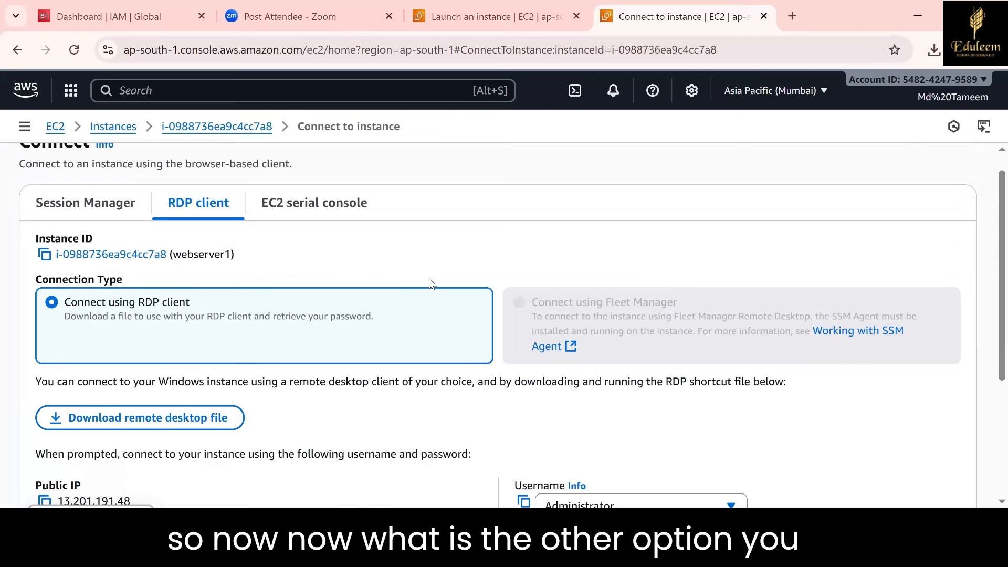
scroll(429, 283, up, 1)
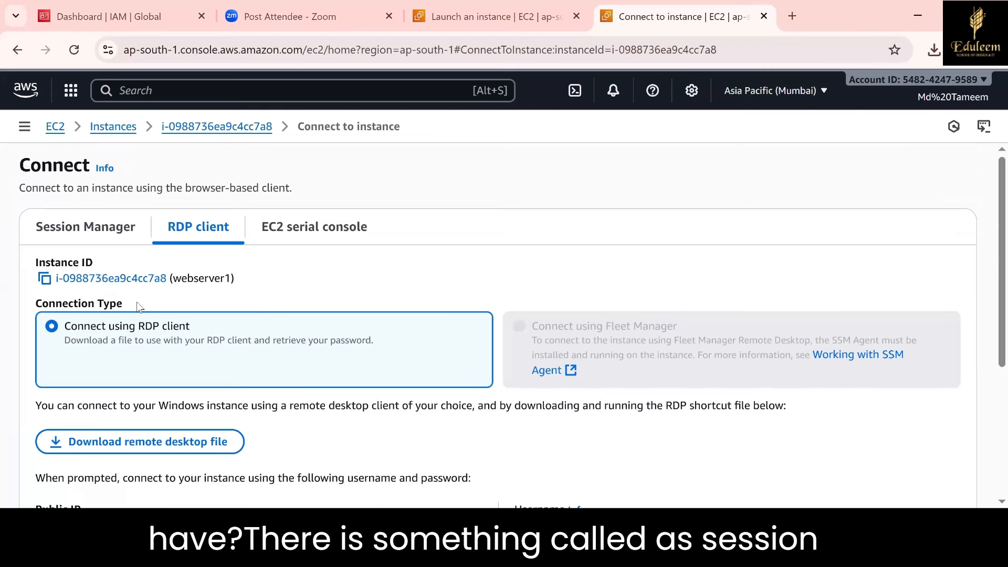
click(101, 238)
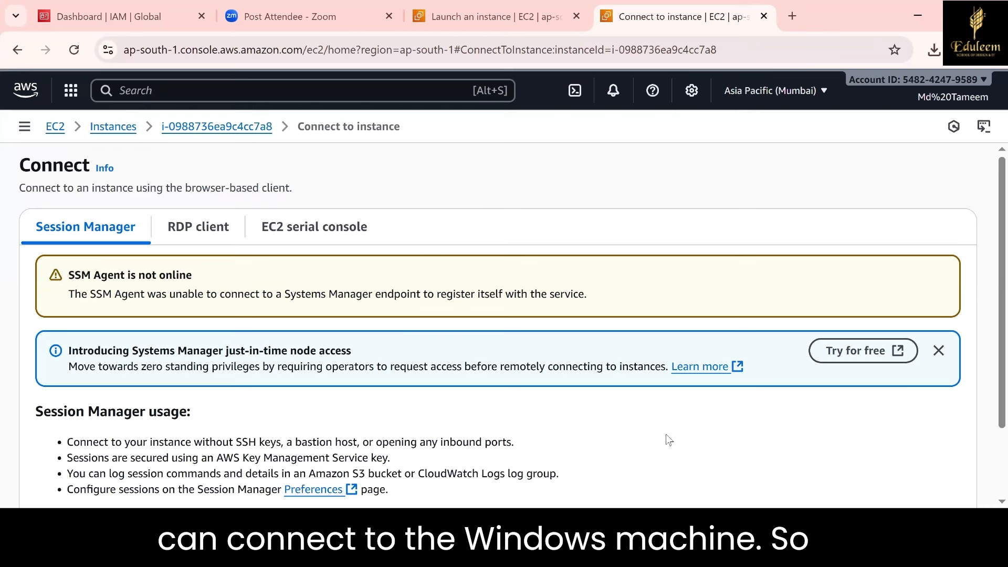
scroll(668, 440, down, 3)
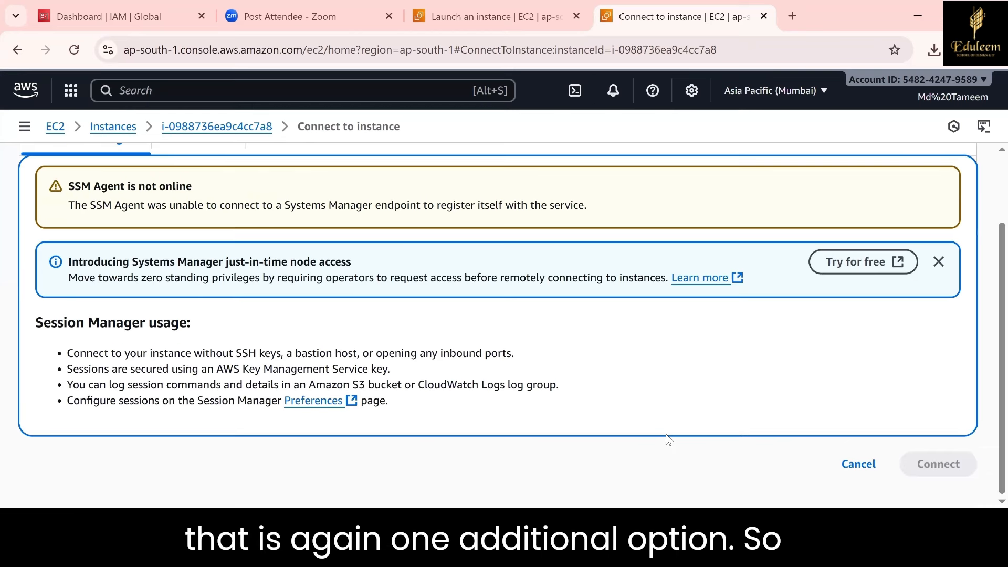
scroll(379, 389, up, 1)
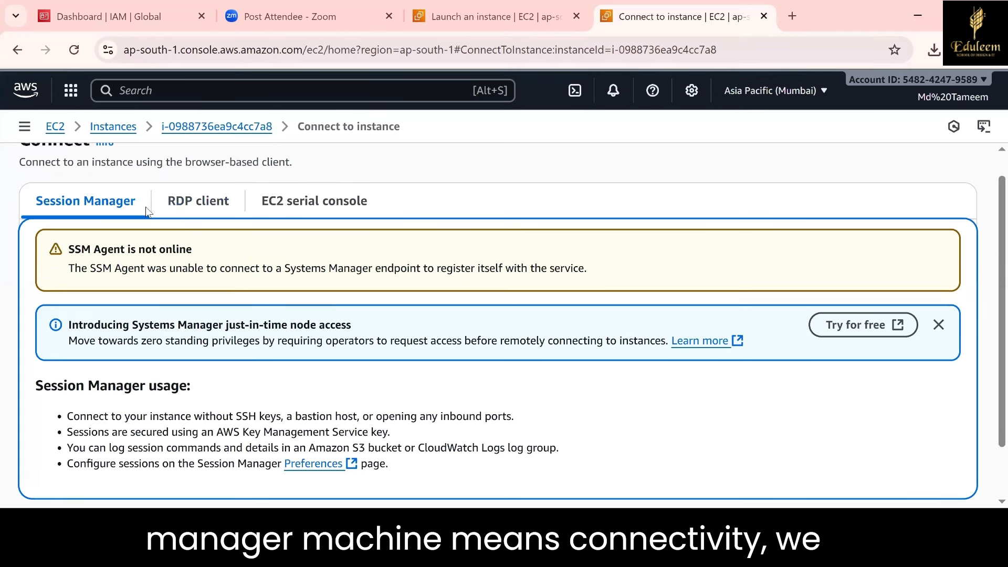
Compare the EC2 serial console, Session Manager and RDP client connection options, and return to the instances list
click(197, 212)
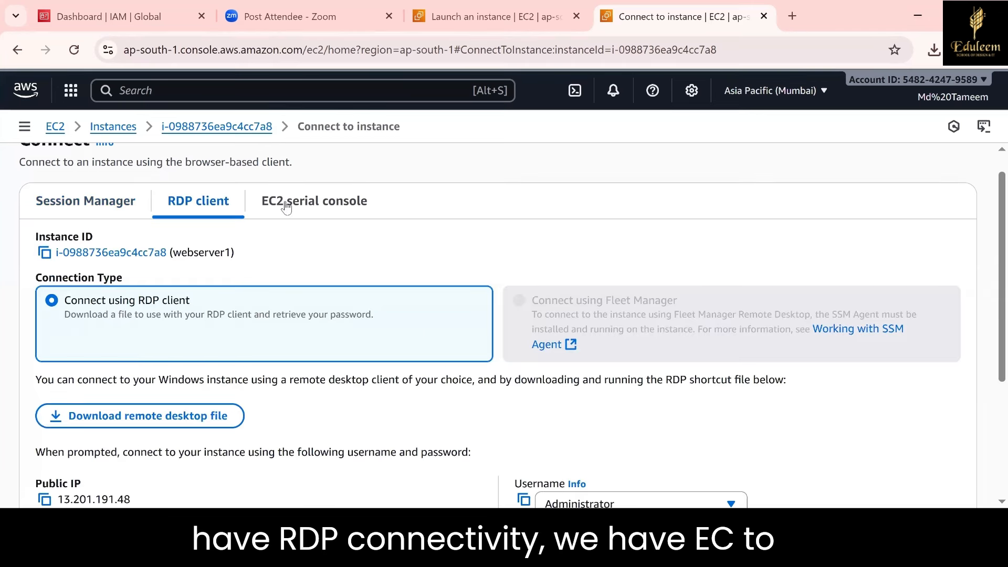
click(289, 206)
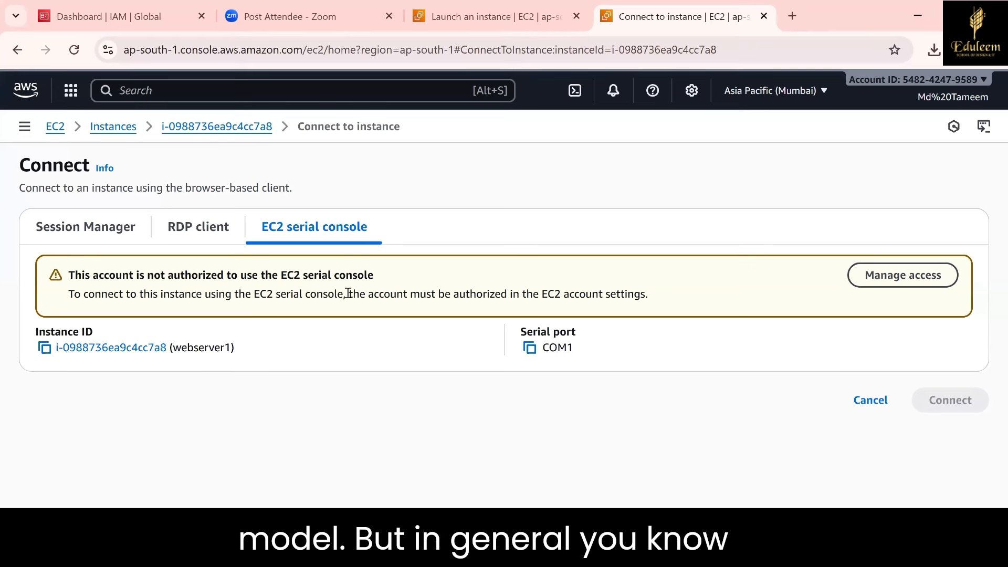
click(179, 231)
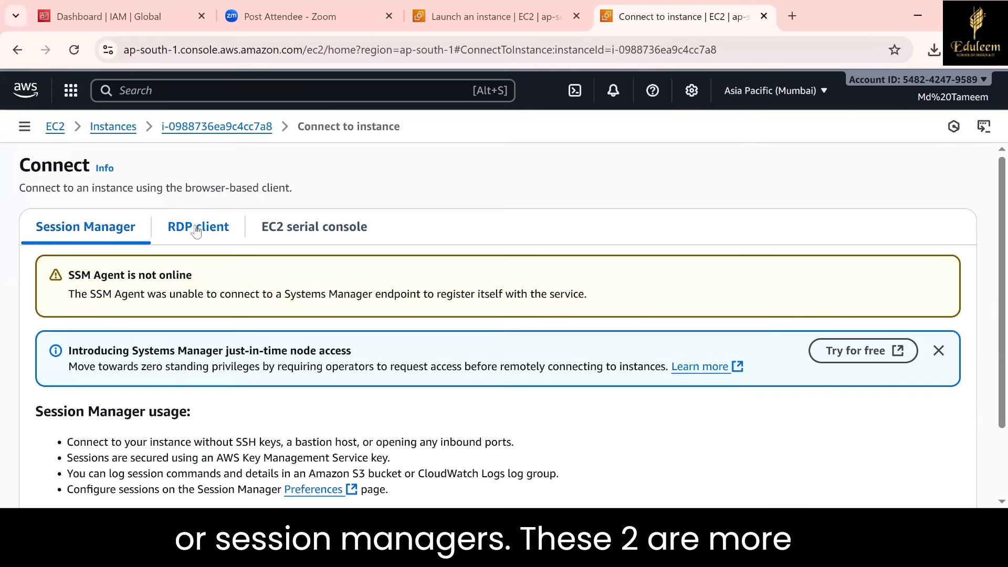
click(197, 231)
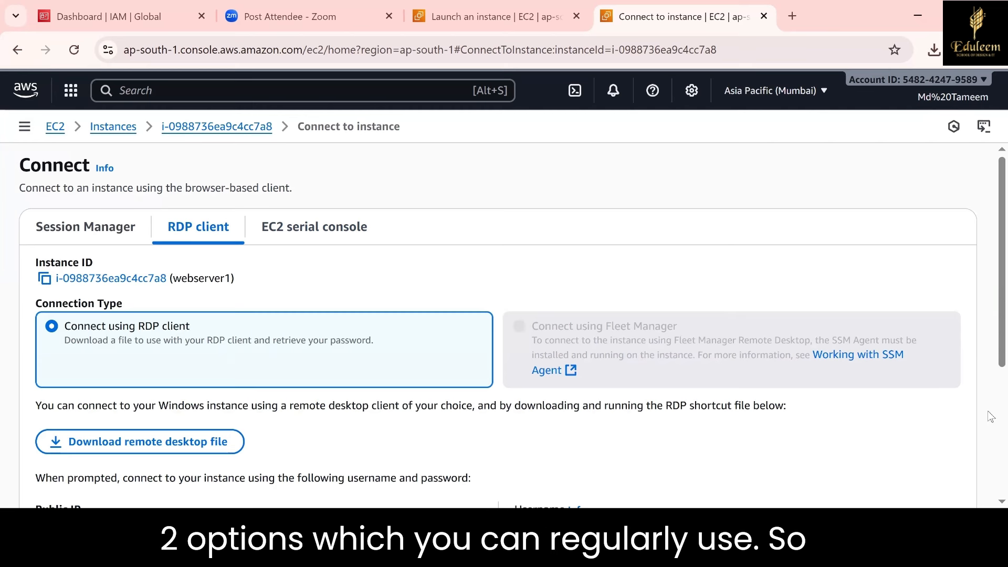
scroll(991, 431, down, 5)
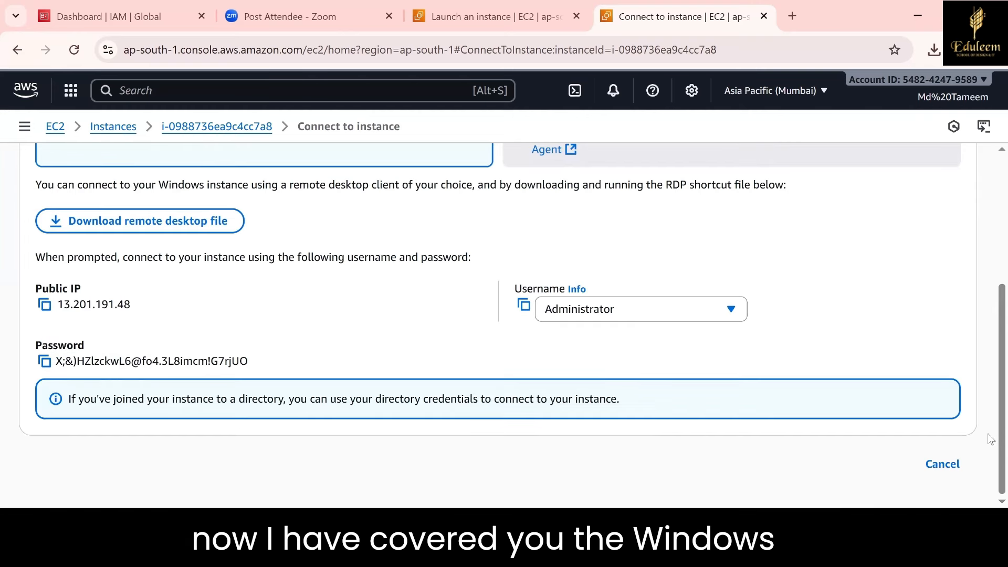
click(944, 465)
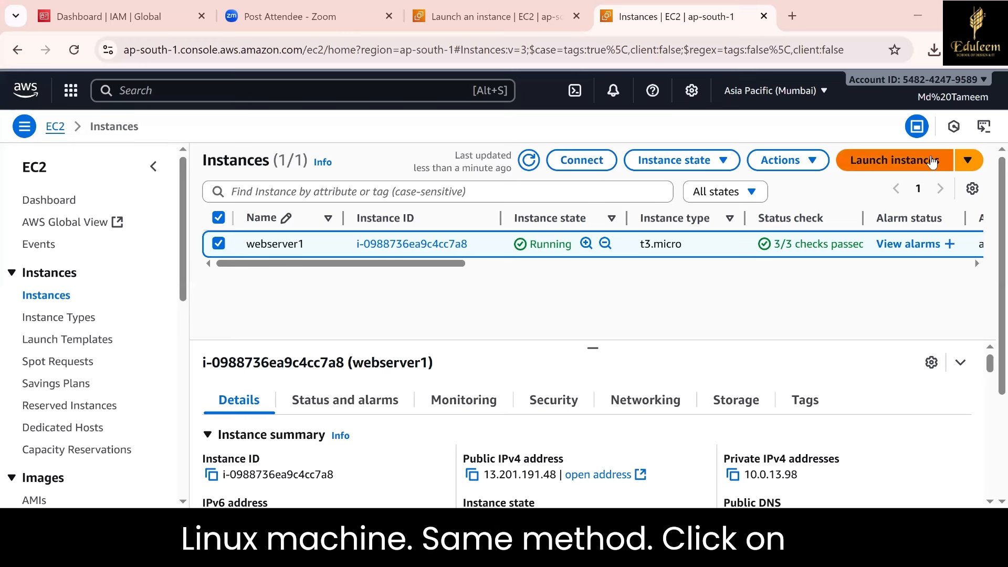
Start launching another EC2 instance and name it linuxmachine
click(932, 163)
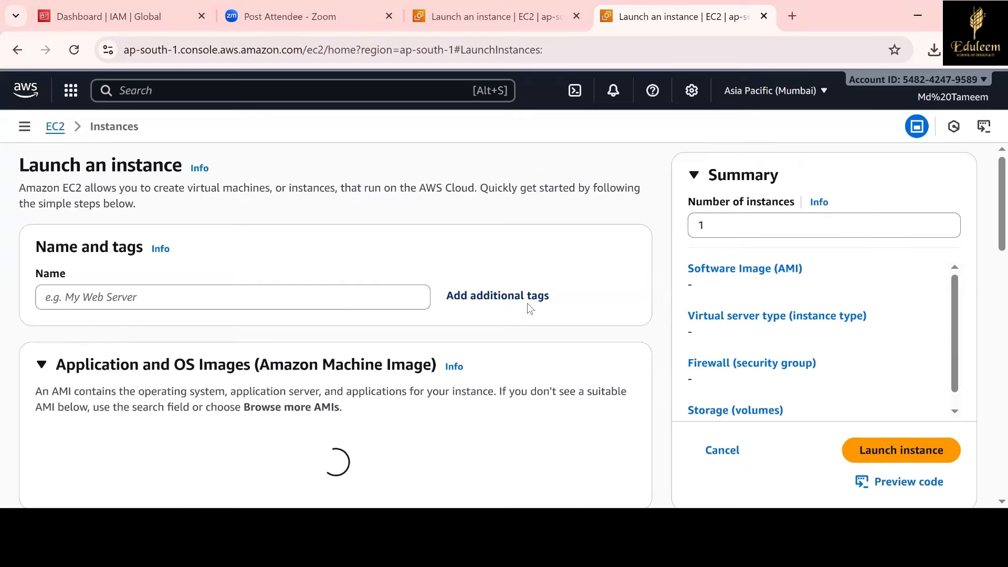
click(230, 370)
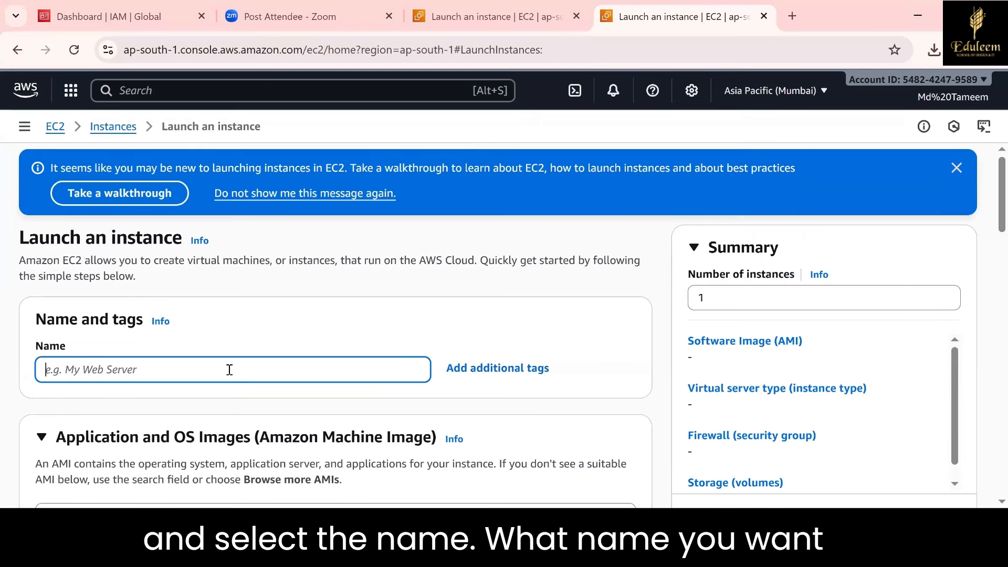
text(Li)
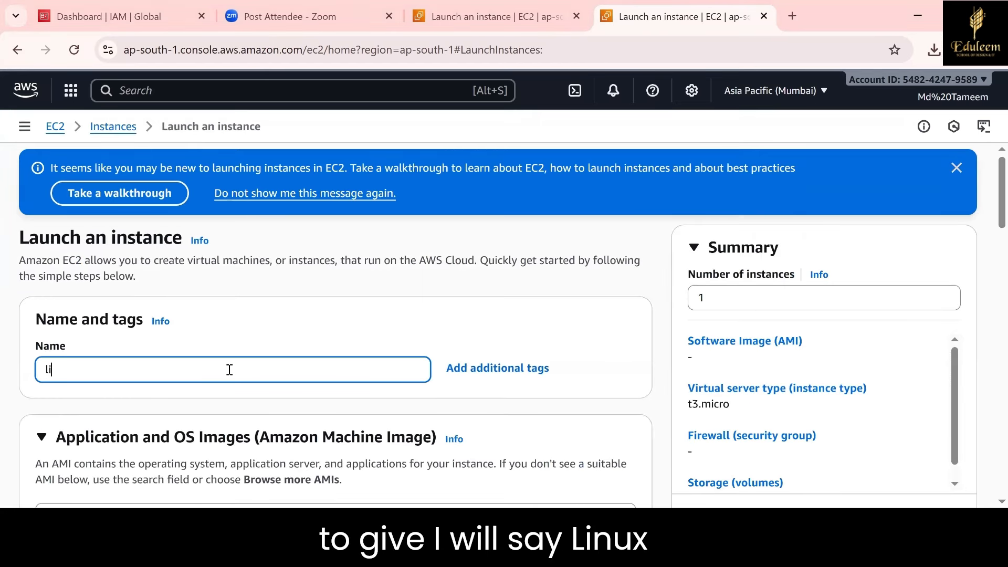
text(nuxmach)
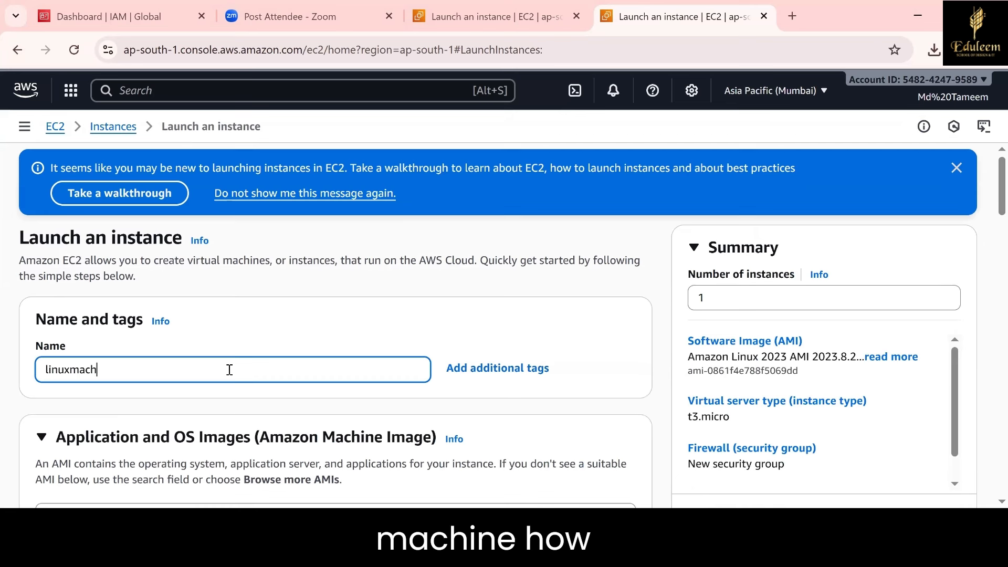
text(ine)
Choose the existing key pair win for logging in to the new Amazon Linux instance
scroll(991, 231, down, 1)
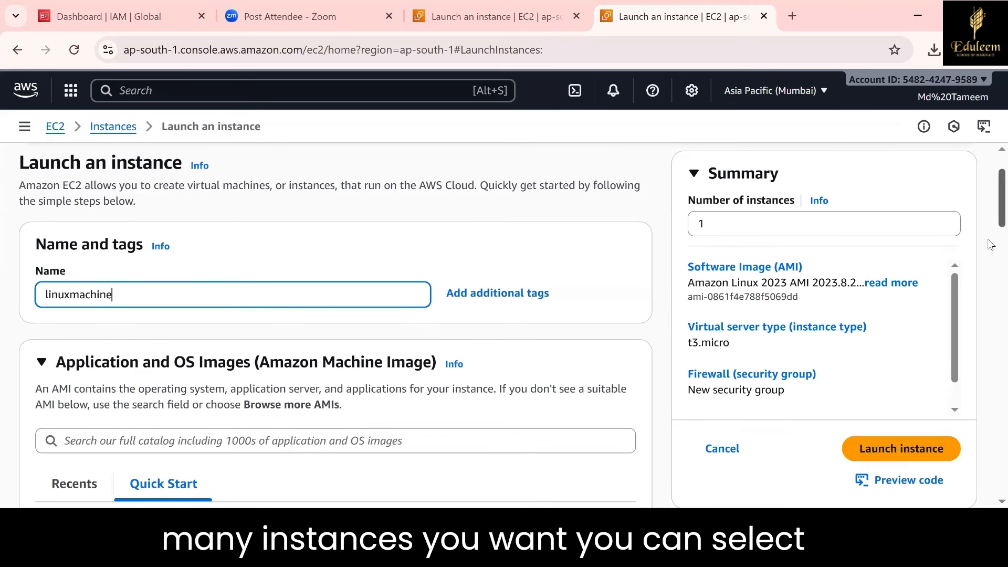
scroll(991, 247, down, 3)
scroll(991, 264, down, 2)
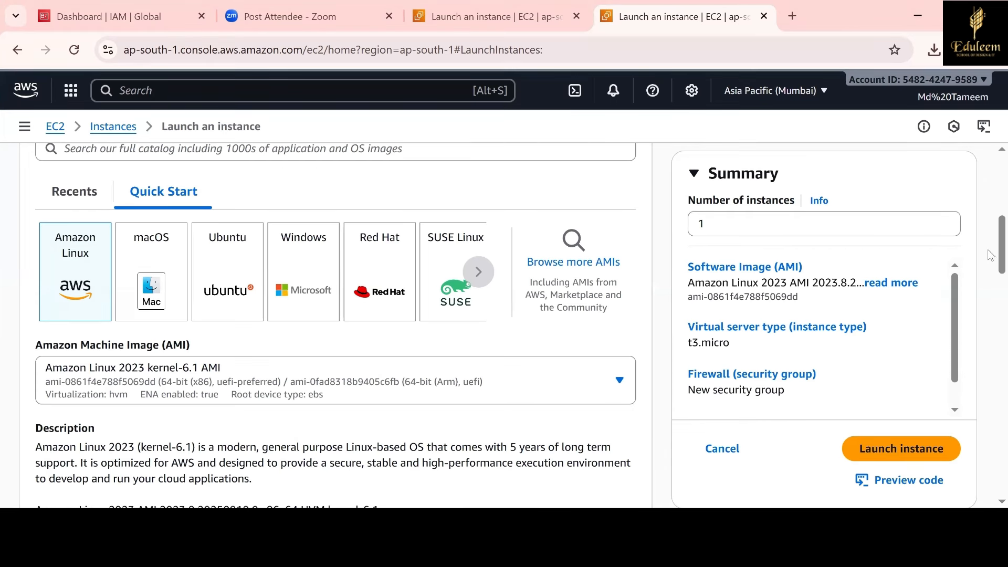
scroll(990, 255, down, 2)
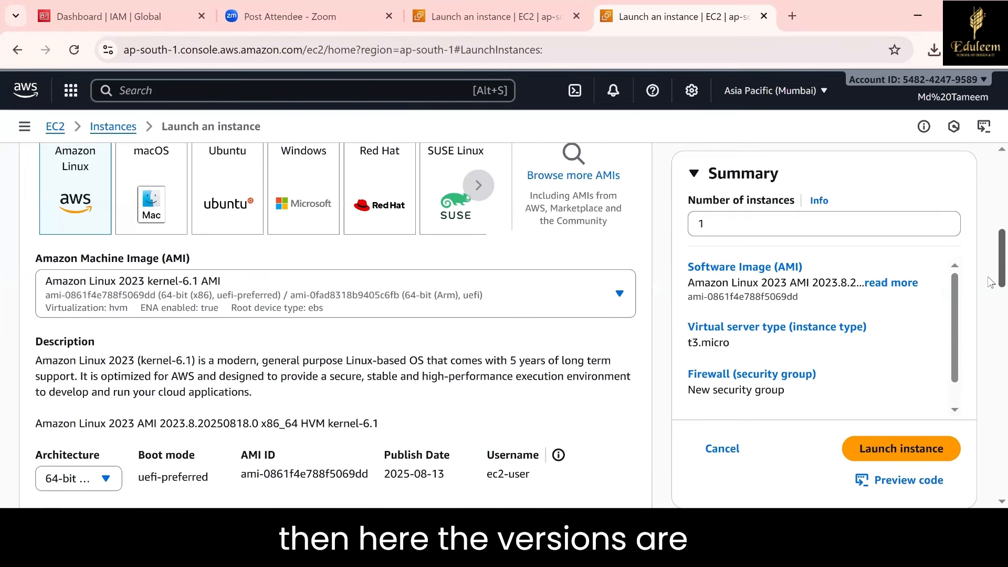
scroll(991, 282, down, 2)
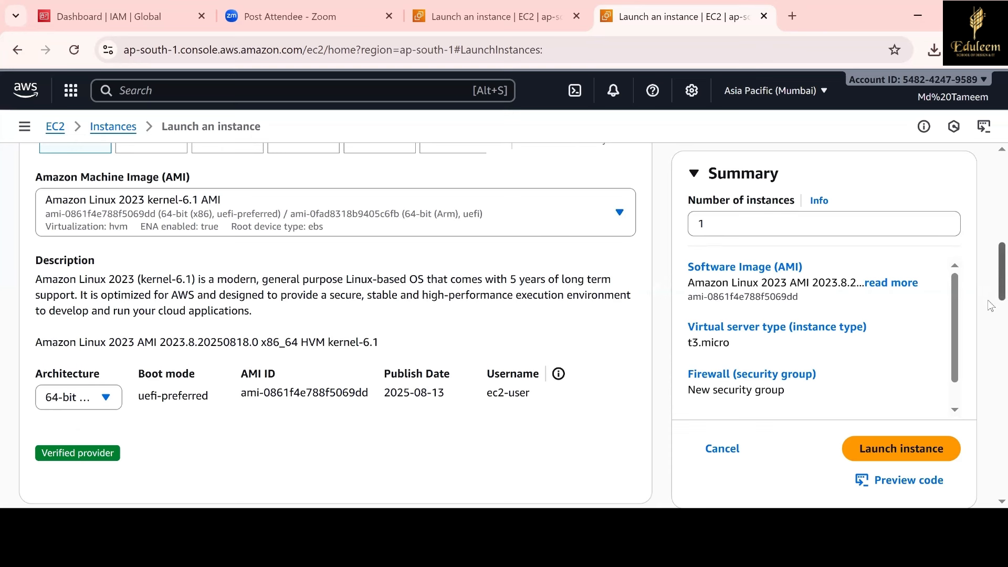
scroll(991, 336, down, 4)
scroll(991, 345, down, 3)
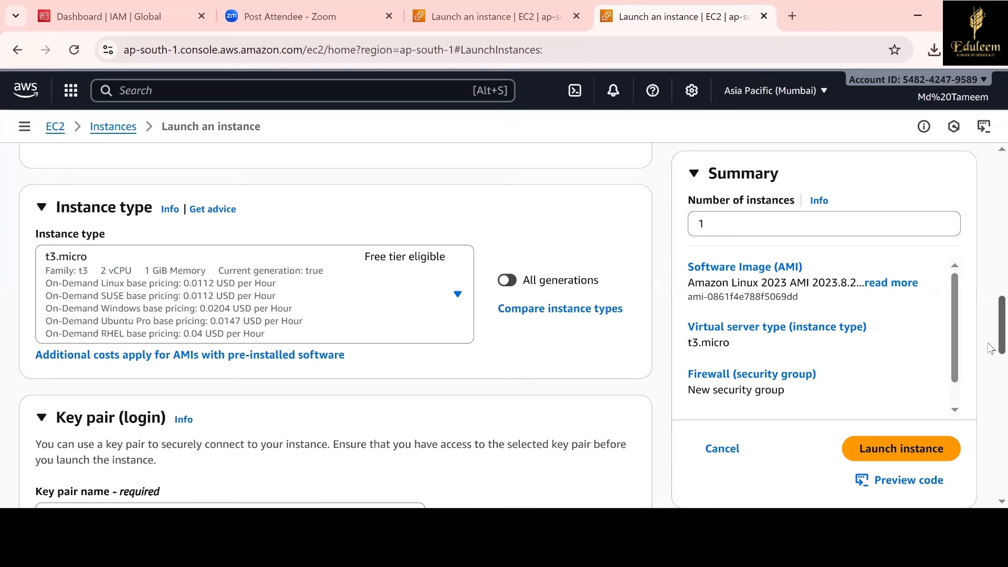
scroll(990, 351, down, 1)
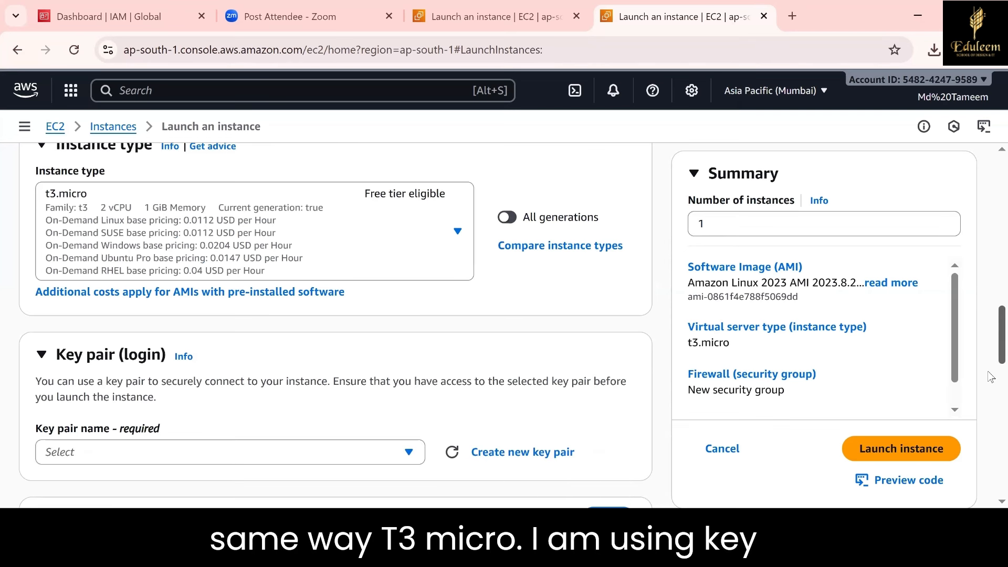
scroll(991, 373, down, 2)
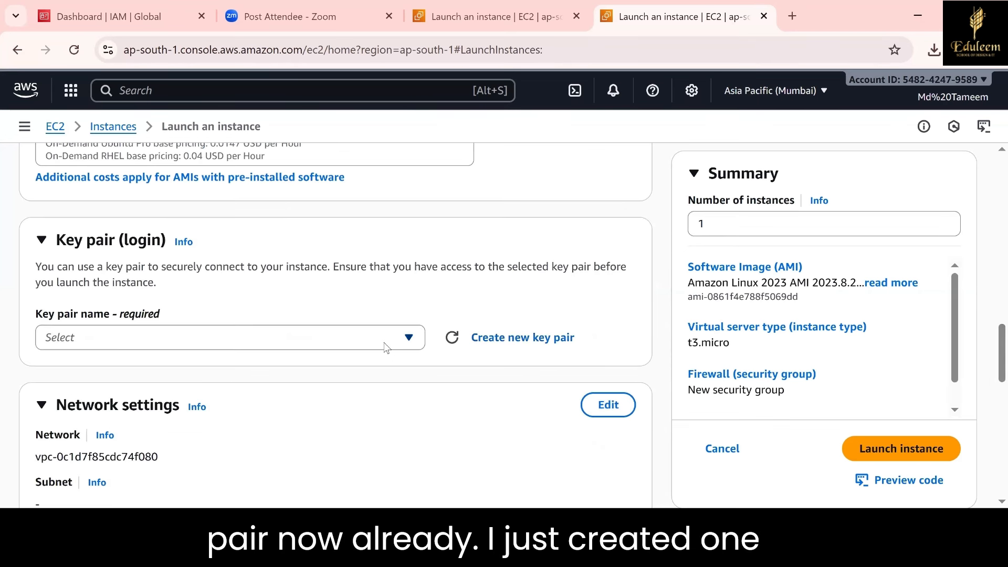
click(386, 348)
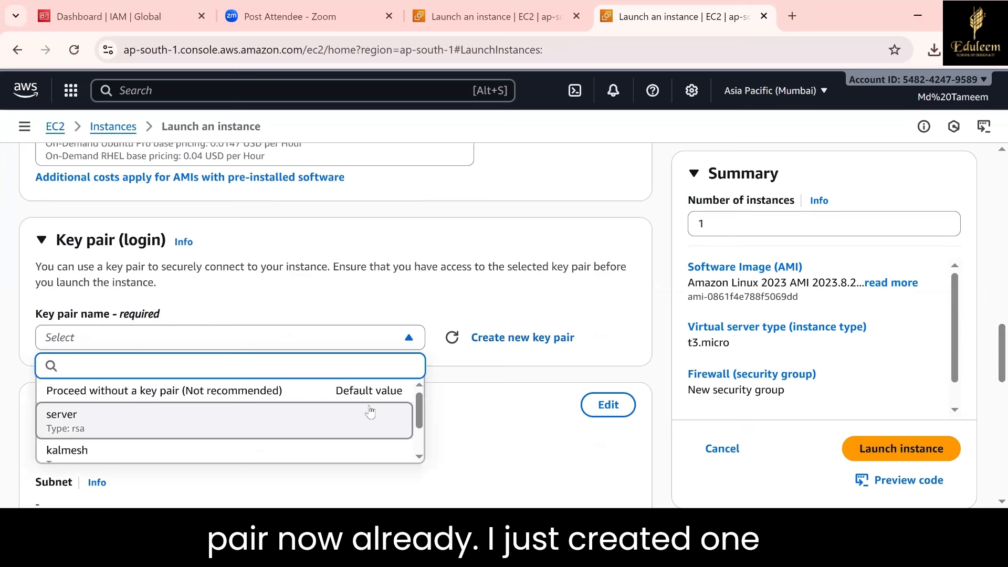
scroll(423, 451, down, 1)
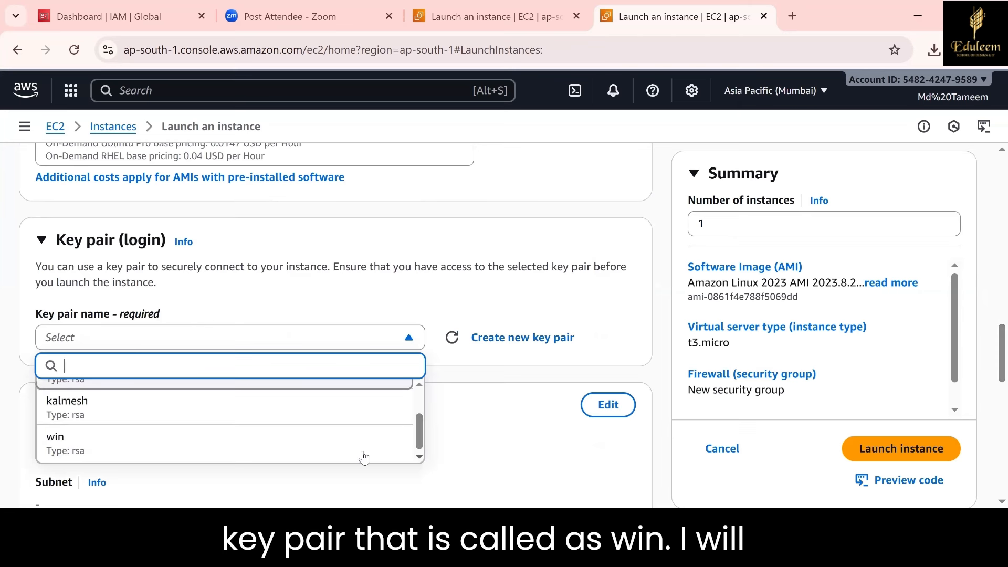
click(351, 458)
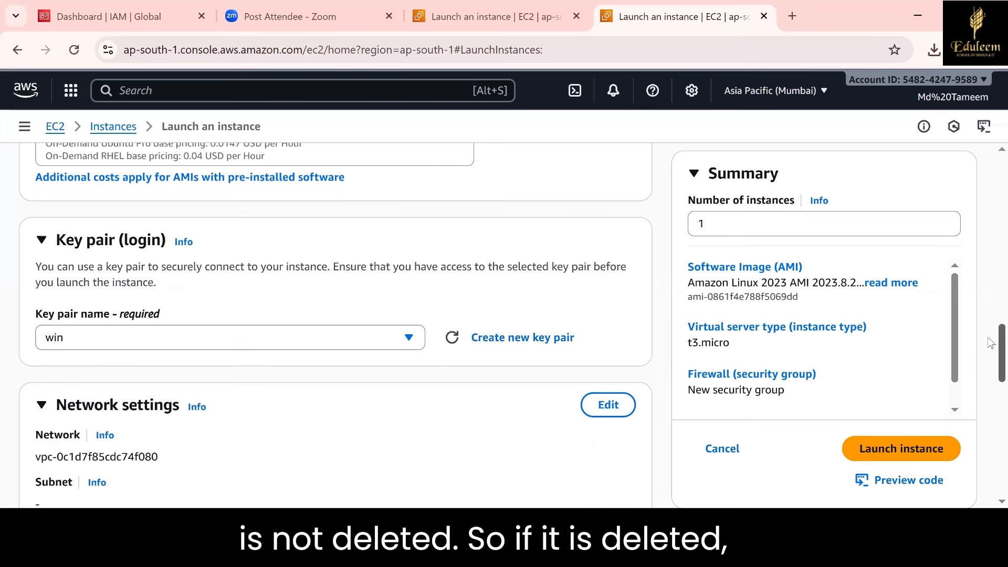
Edit the network settings to use the India VPC and enable auto-assignment of a public IP
scroll(990, 346, down, 1)
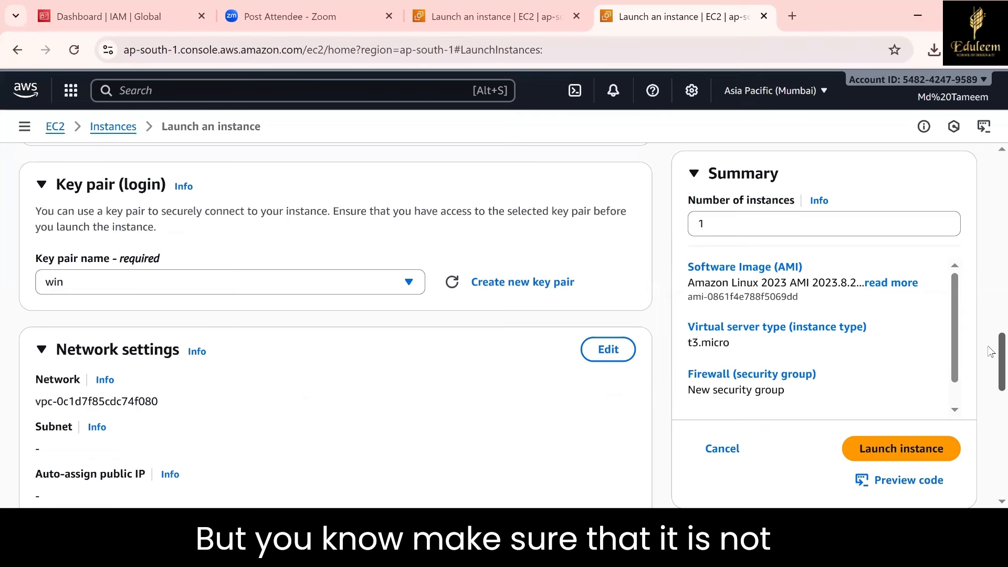
scroll(991, 352, down, 2)
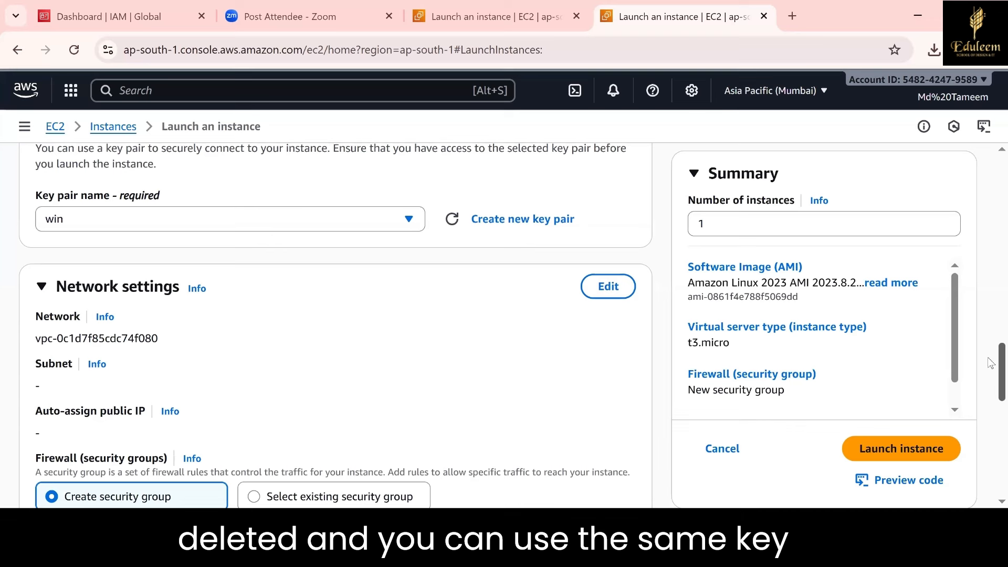
scroll(990, 362, down, 1)
scroll(991, 363, down, 1)
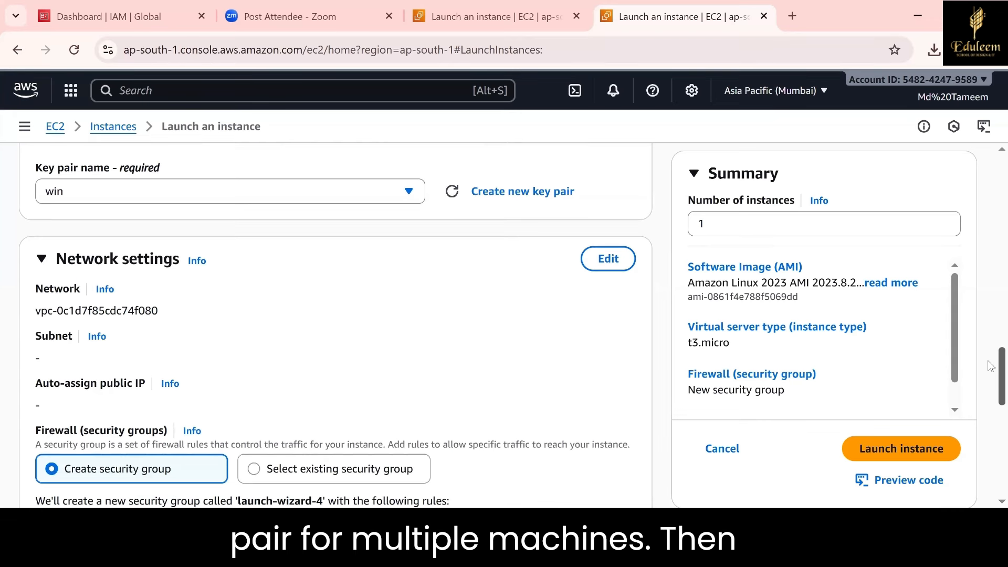
scroll(991, 366, down, 1)
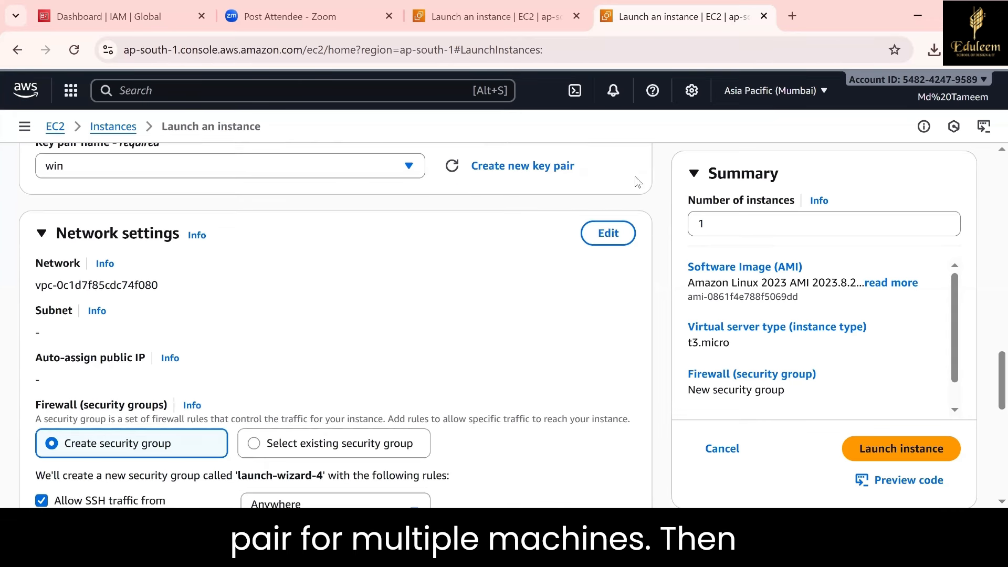
click(600, 237)
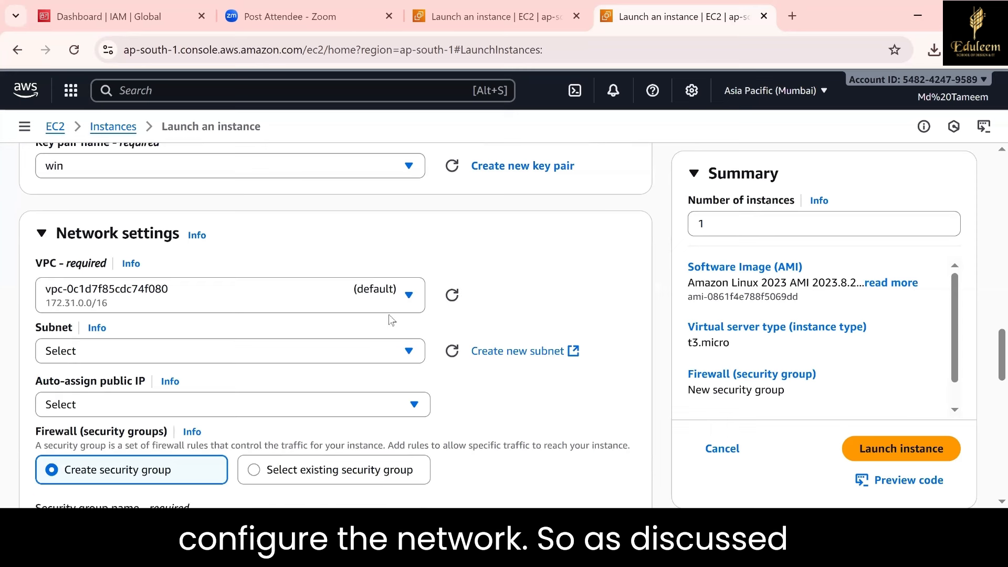
click(344, 308)
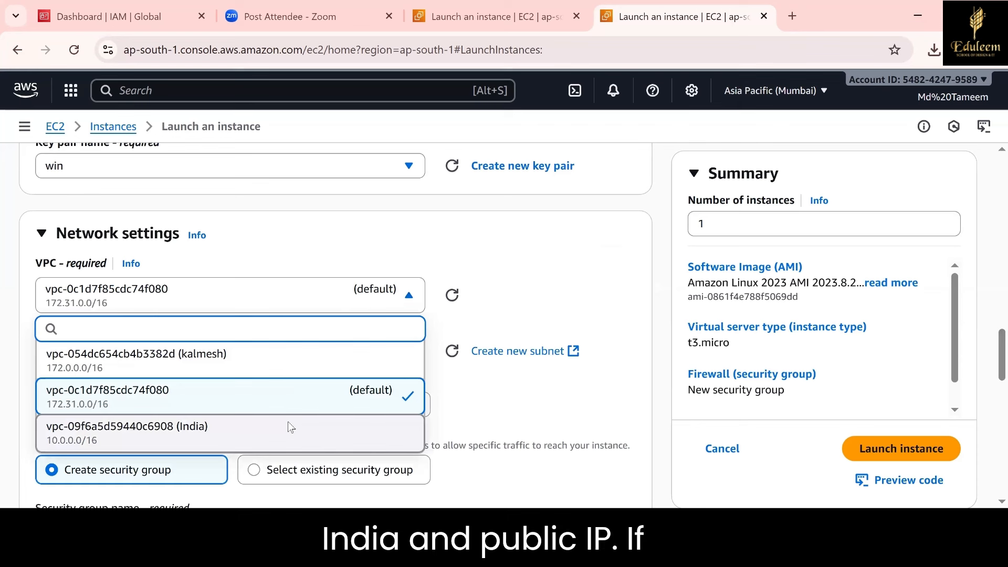
click(289, 430)
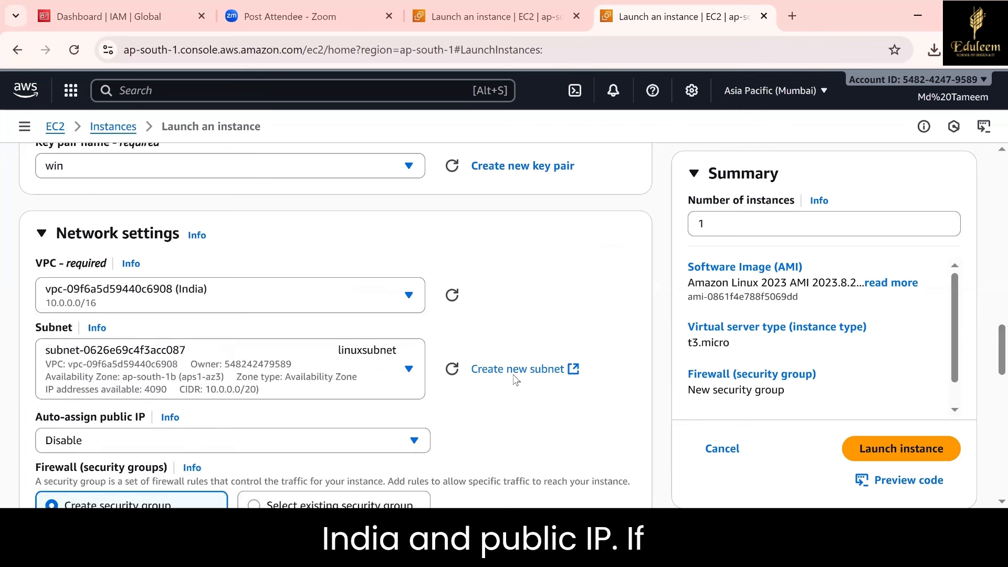
click(245, 451)
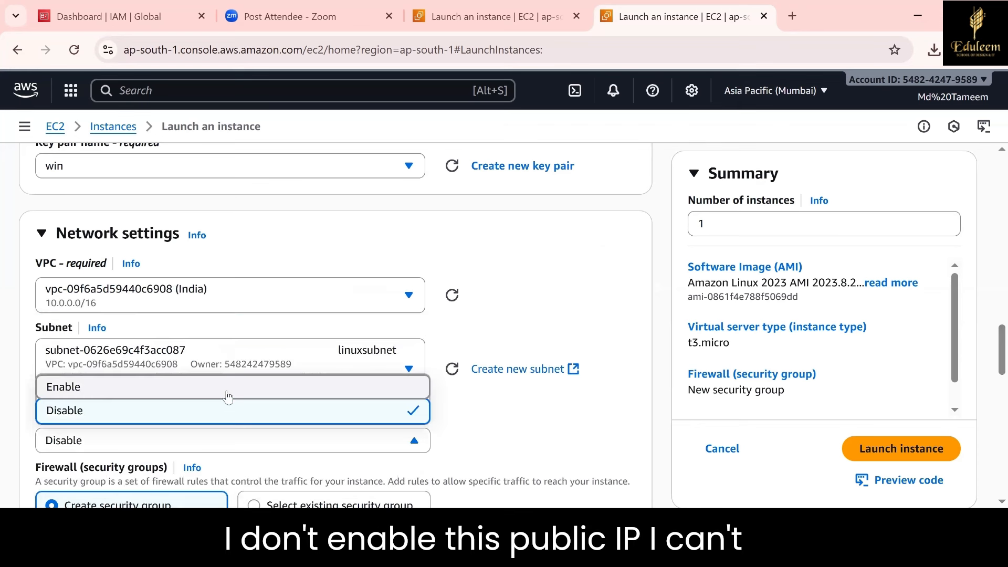
click(229, 396)
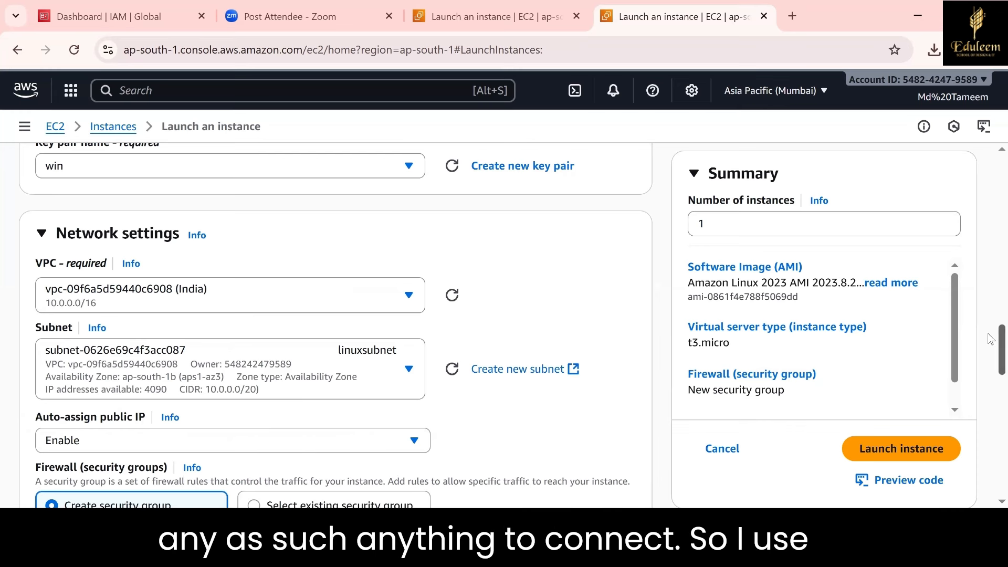
Launch the linuxmachine instance with the remaining default settings, and return to the instances list through its details page
scroll(991, 338, down, 10)
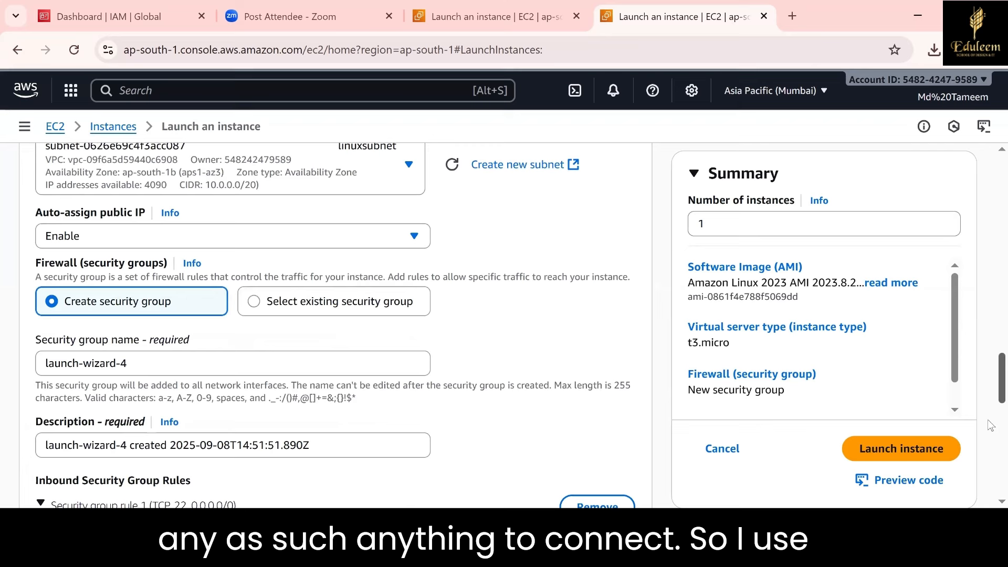
scroll(991, 457, down, 4)
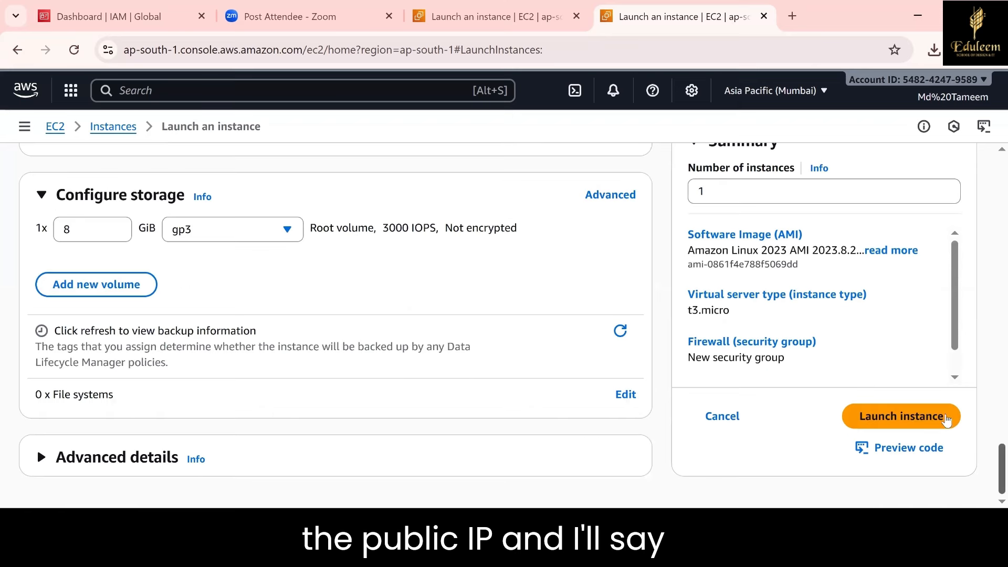
click(907, 423)
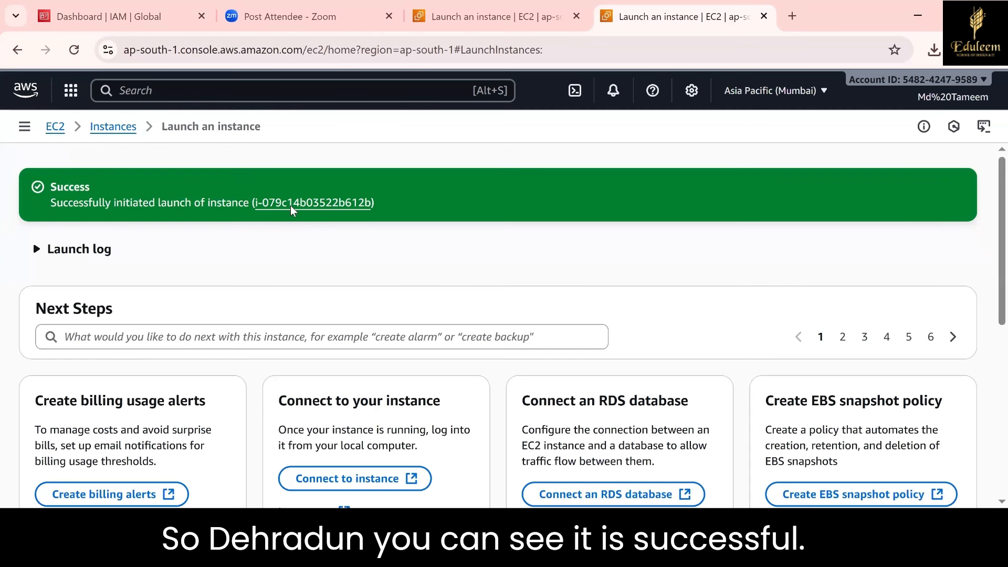
click(290, 206)
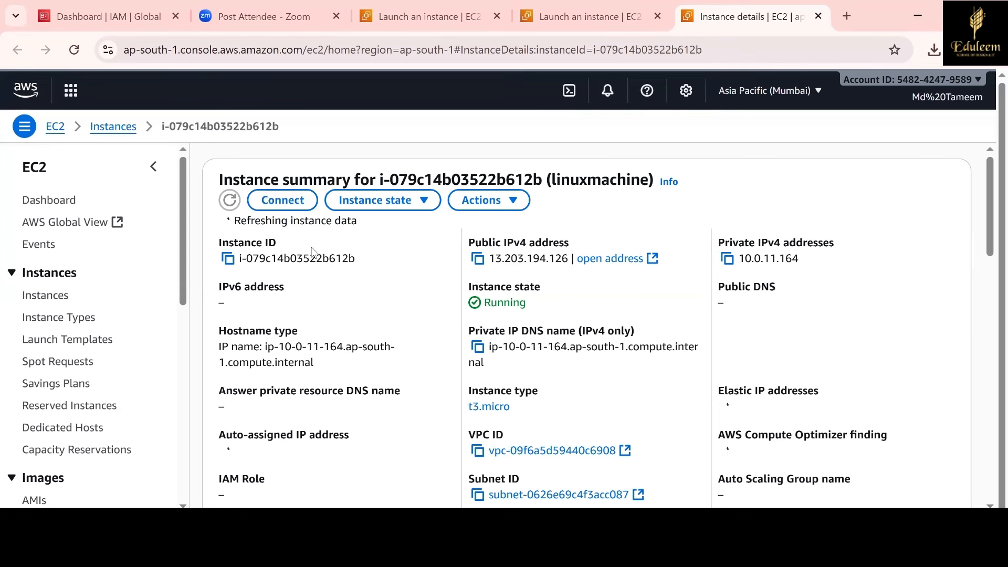
click(58, 297)
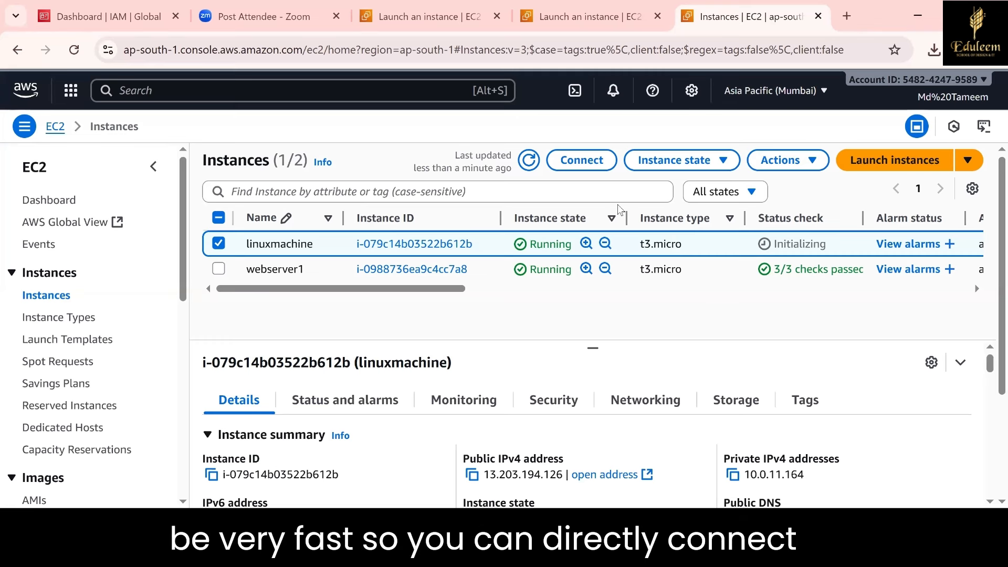
Connect to linuxmachine with EC2 Instance Connect, using its public IP and the username ec2-user
click(583, 167)
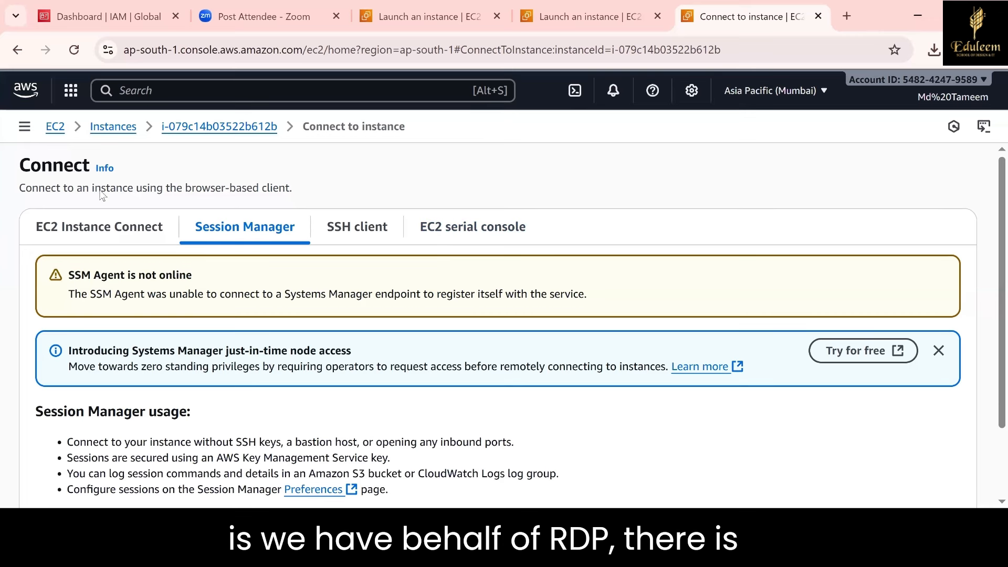
click(96, 237)
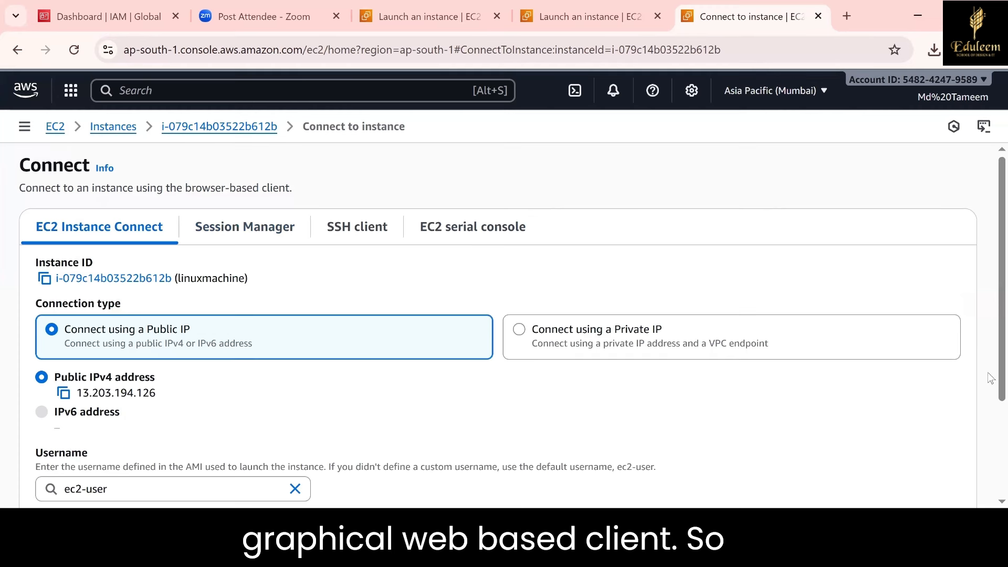
scroll(991, 375, down, 1)
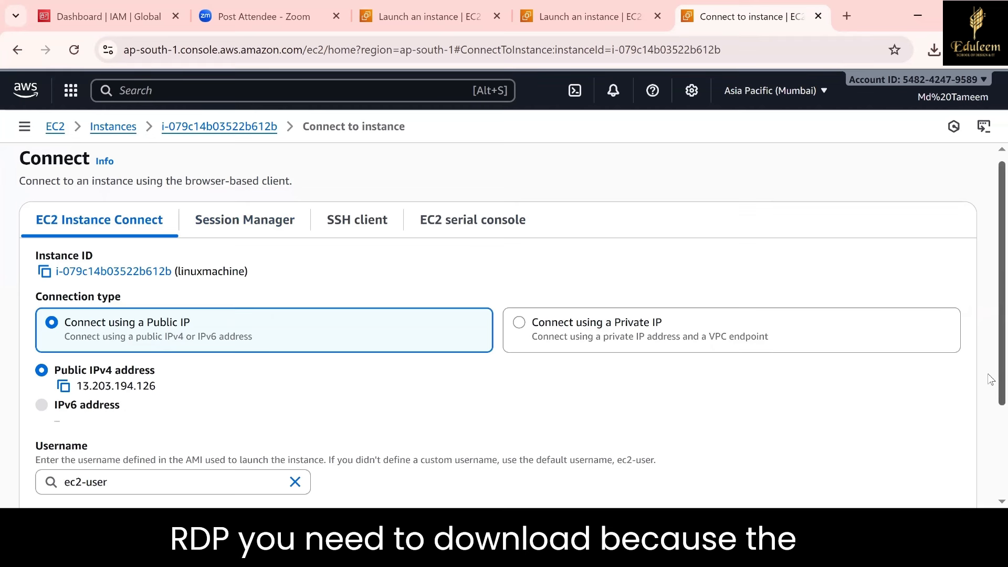
scroll(990, 381, down, 1)
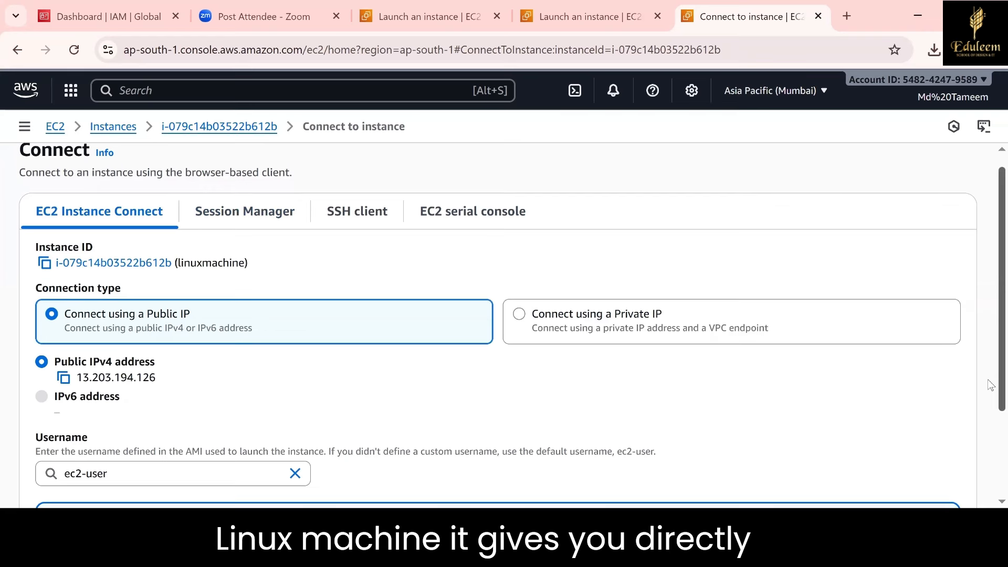
scroll(991, 384, down, 1)
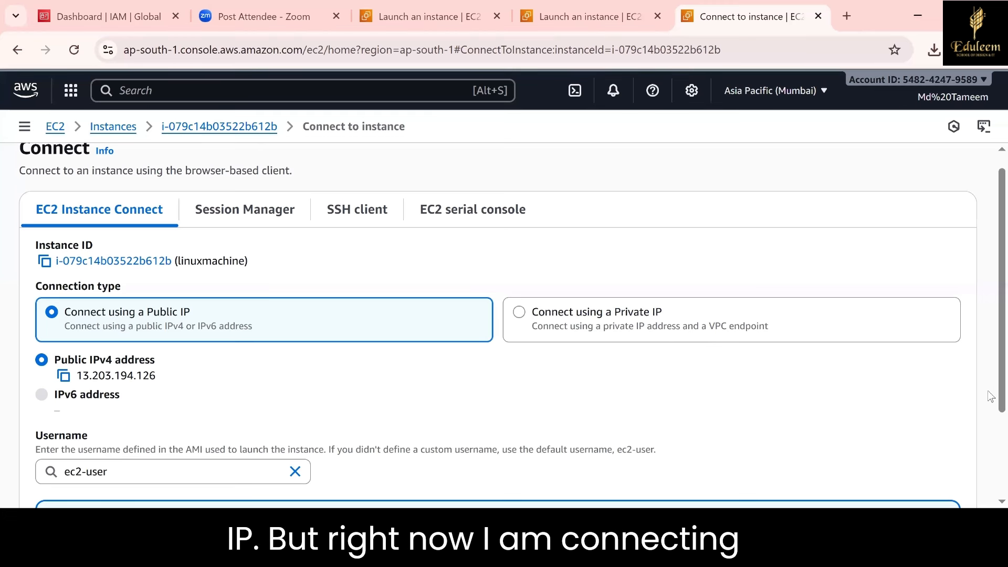
scroll(991, 420, down, 3)
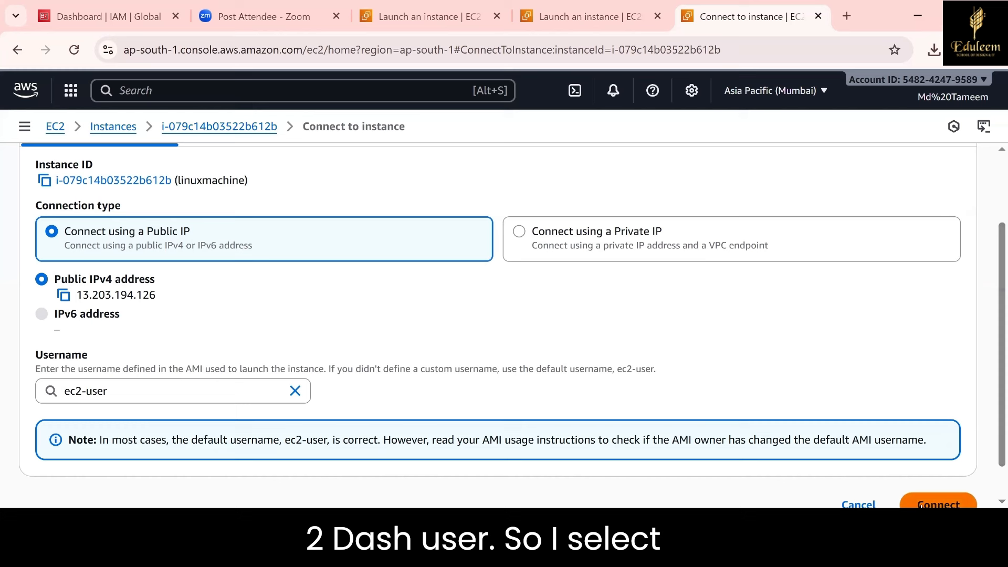
click(929, 503)
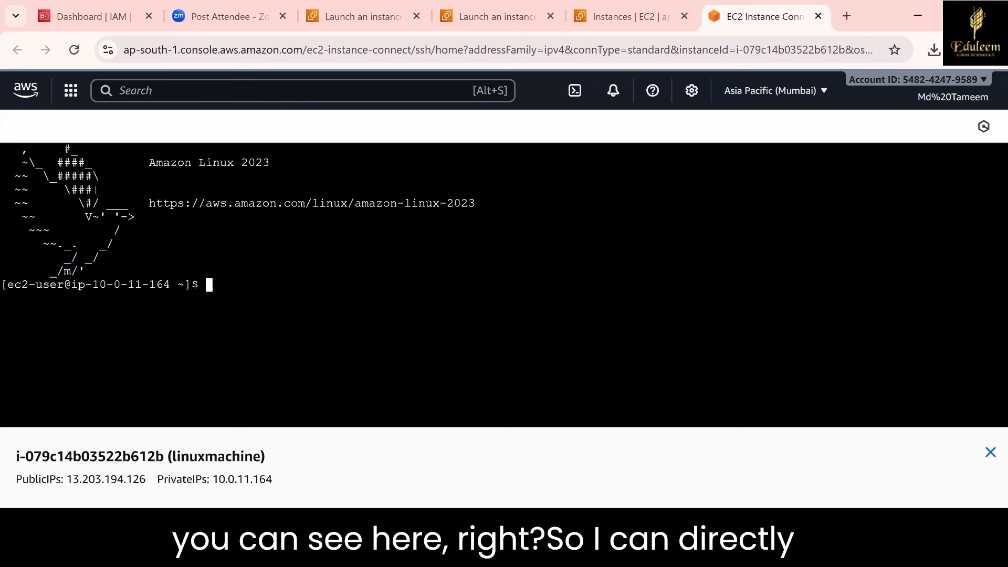
Switch to the root user with sudo su, try changing directory with cd \, and run ls
text(sudo su)
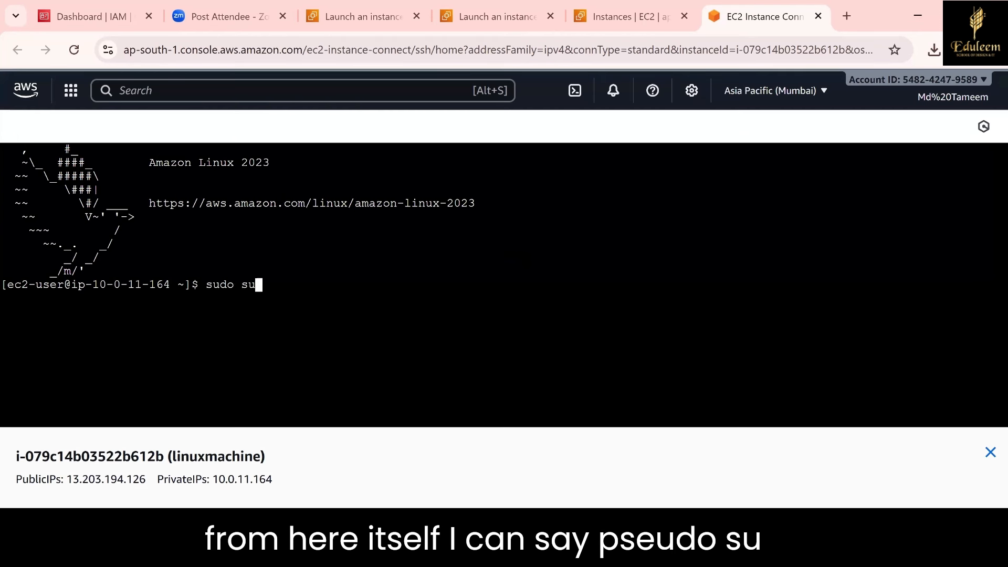
key(Return)
text(cd \)
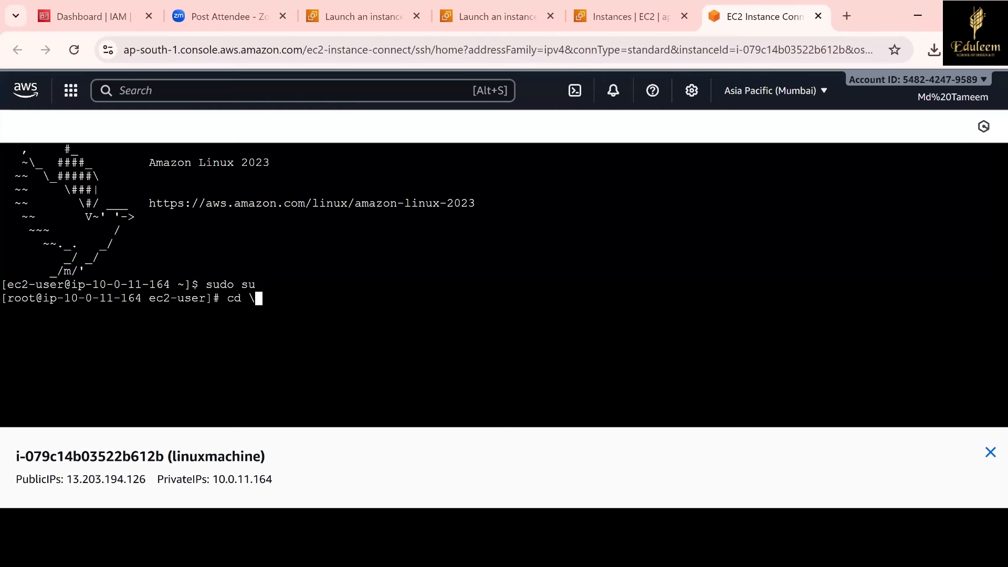
key(Return)
key(Return)
text(ls)
key(Return)
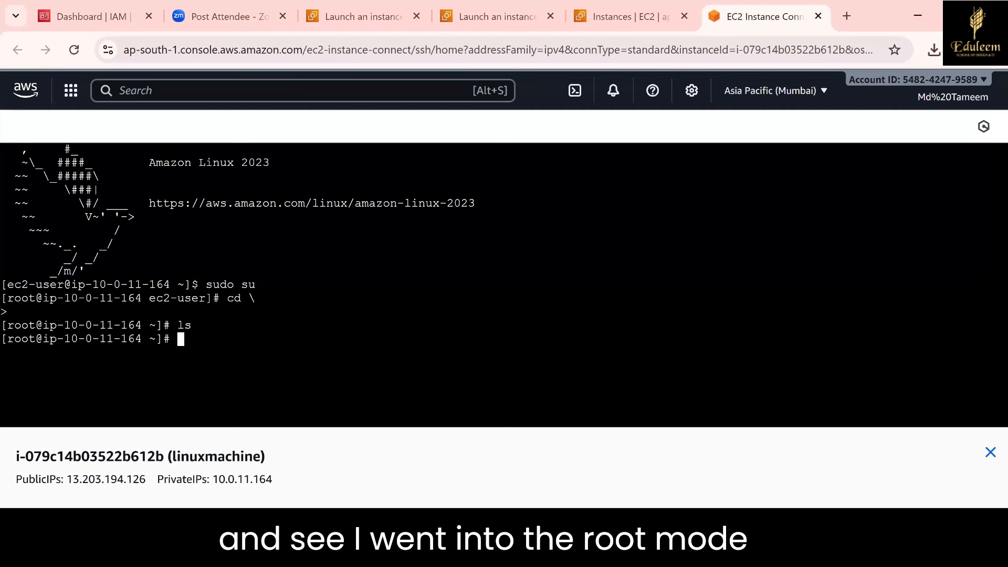
Change to the root directory /, list its contents with ls, and close the browser terminal session
text(cd /)
key(Return)
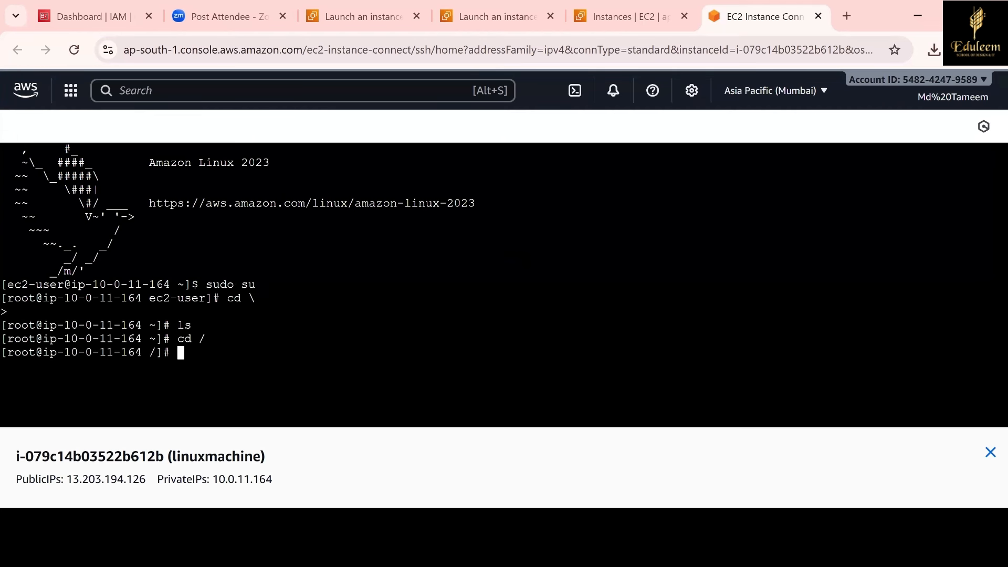
text(ls)
key(Return)
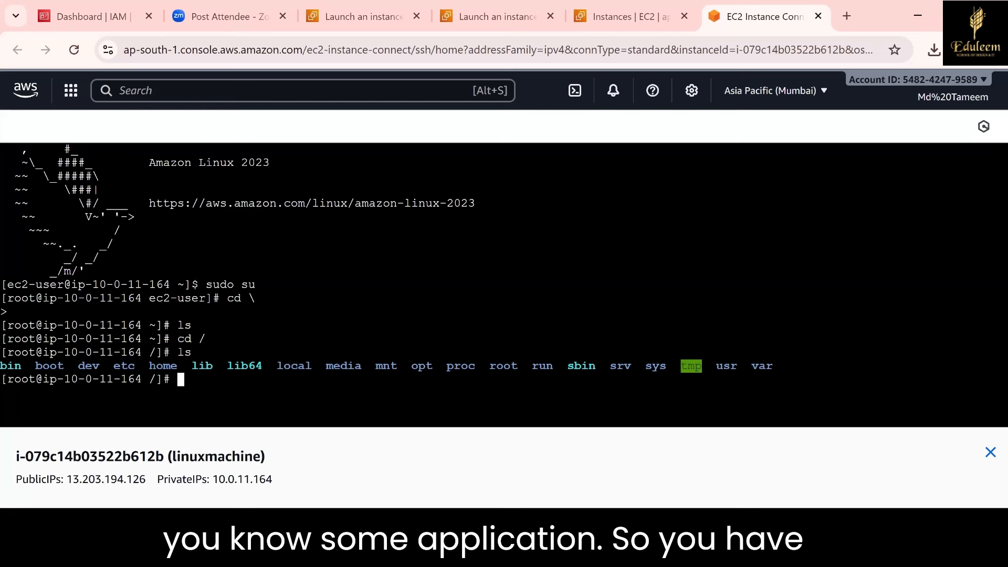
click(817, 20)
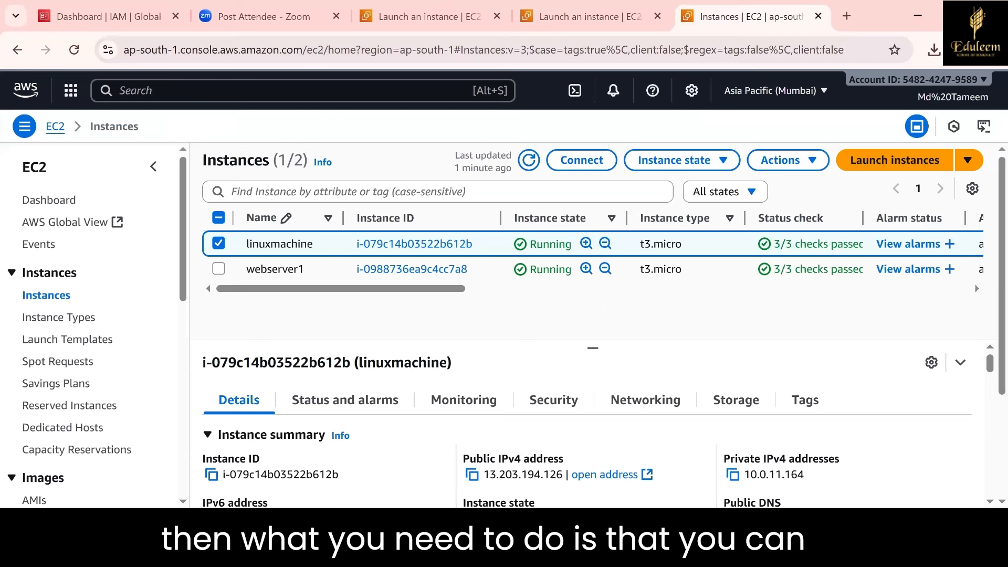
Search Windows for puttygen and launch the PuTTY Key Generator
key(super+s)
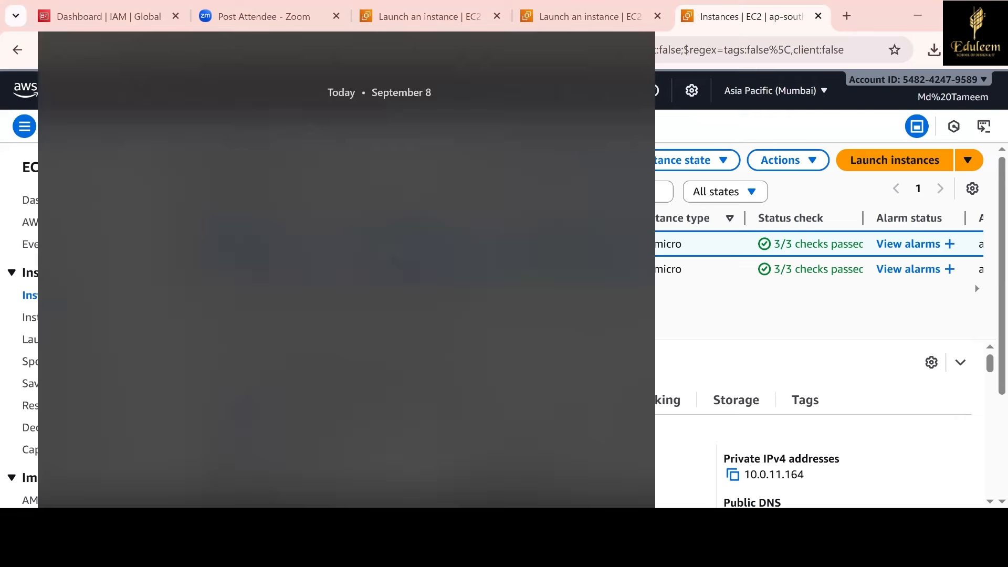
text(u)
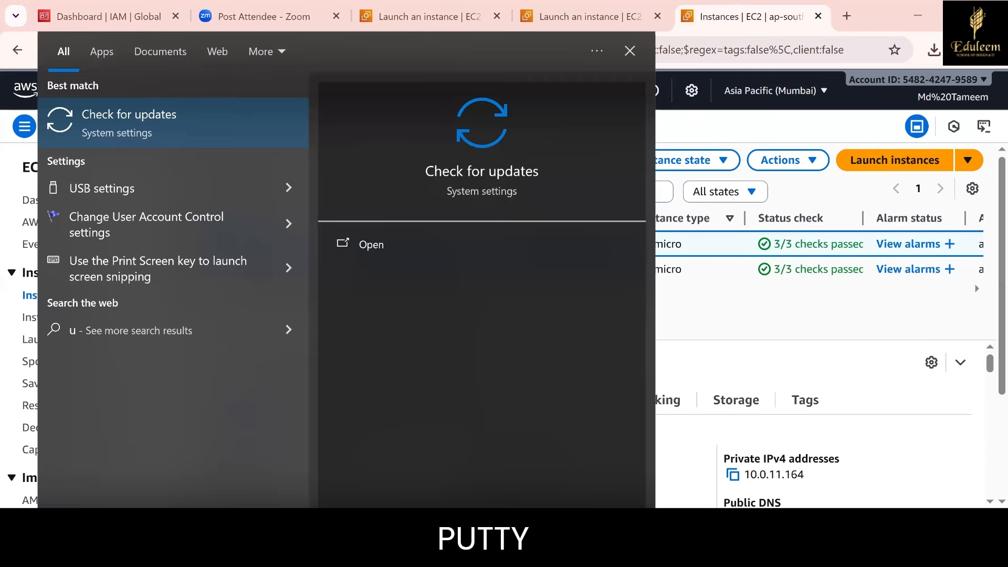
text(putty)
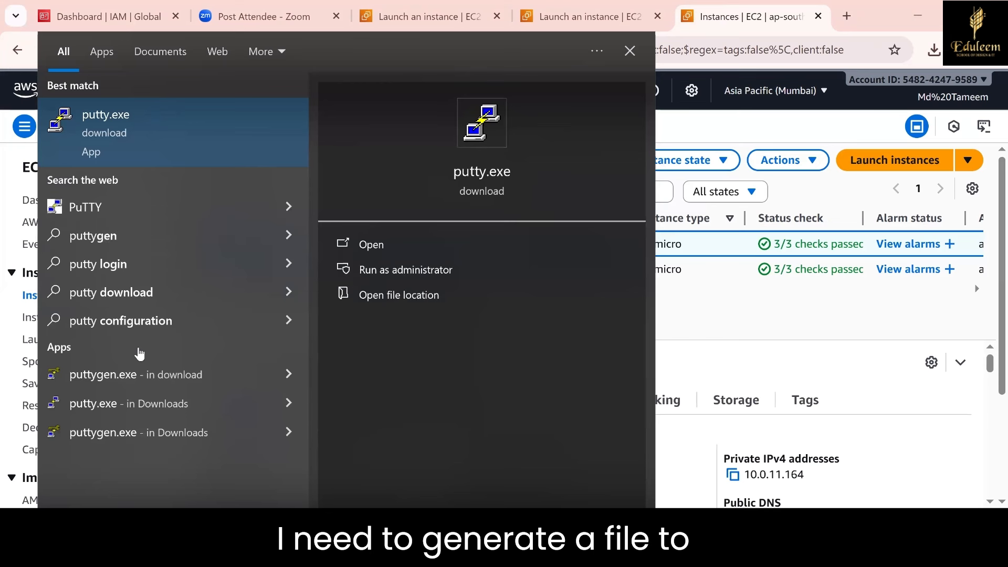
text(gen)
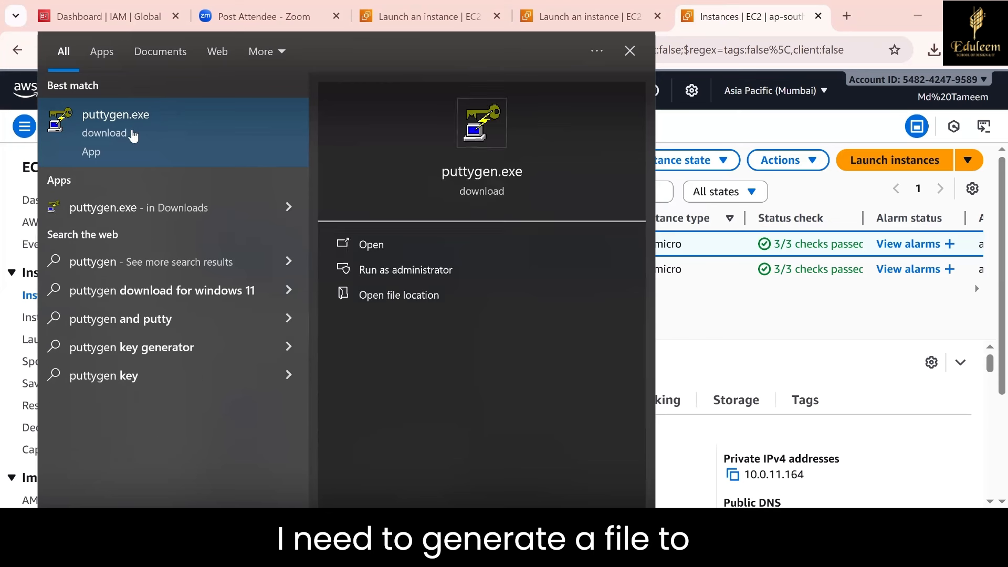
click(134, 135)
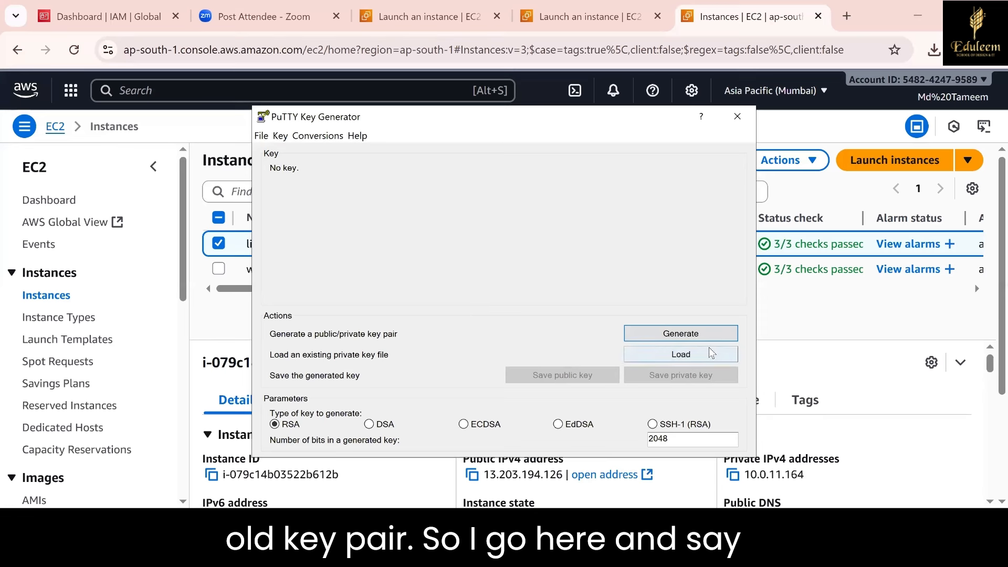
Load the existing private key win.pem from the Desktop, showing all file types, and dismiss the import notice
click(697, 355)
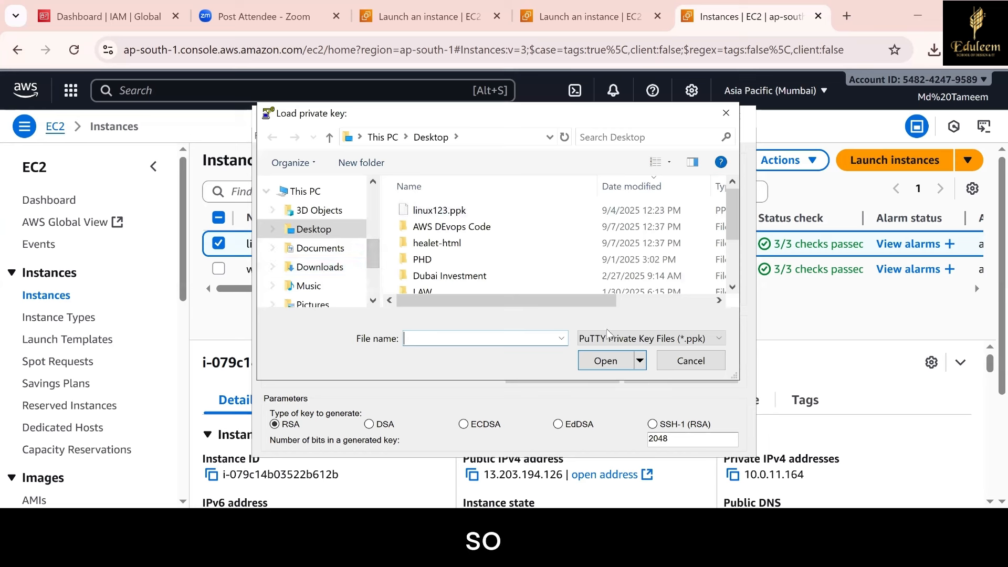
click(651, 344)
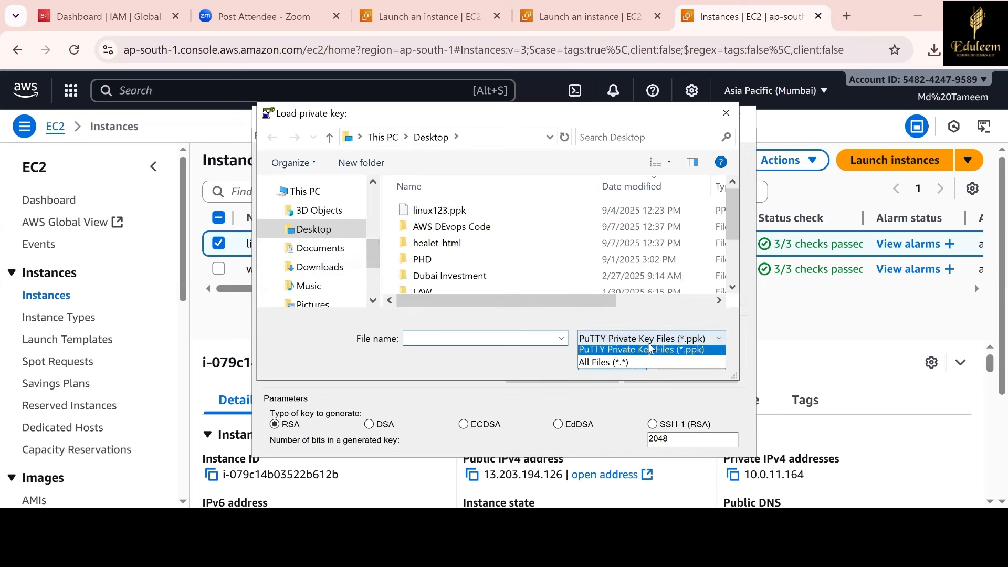
click(636, 367)
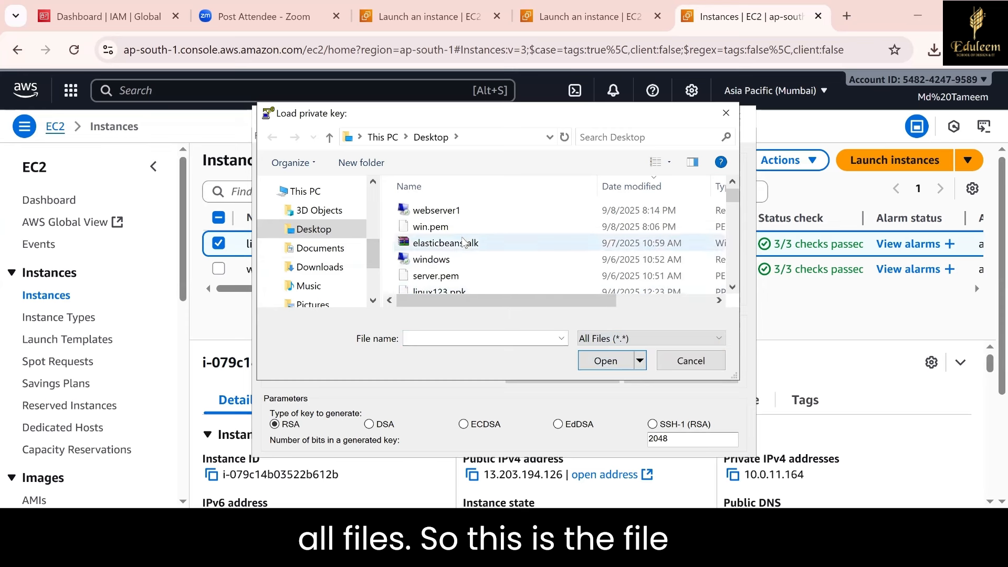
click(464, 228)
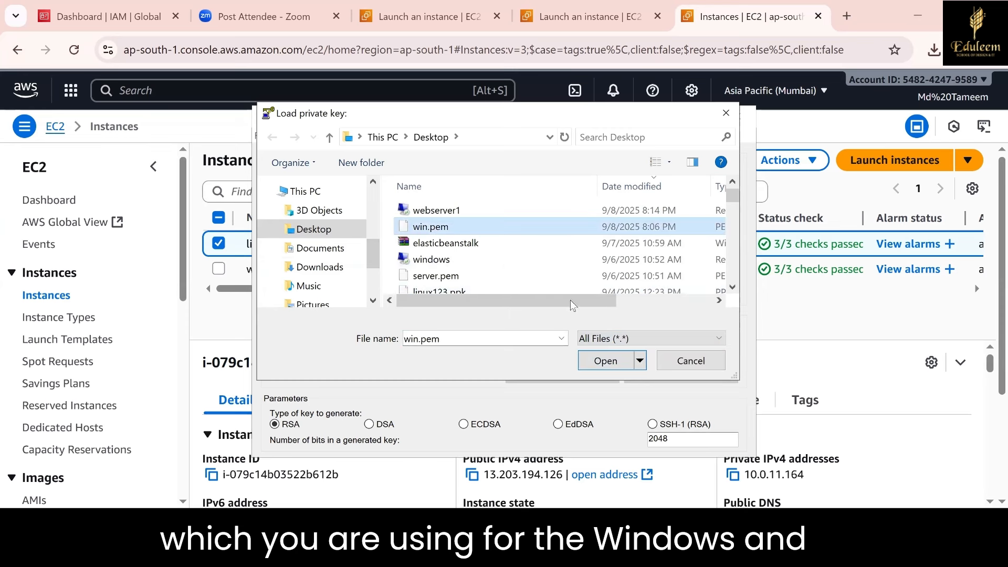
click(593, 362)
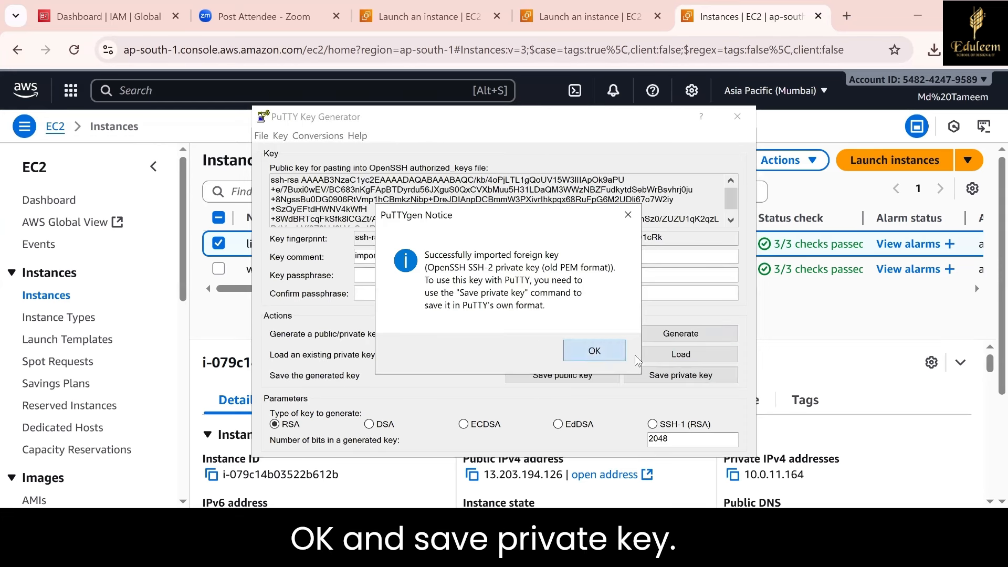
click(591, 350)
Save the private key without a passphrase on the Desktop as linuxtestmachine in PuTTY's .ppk format, and close the key generator
click(661, 377)
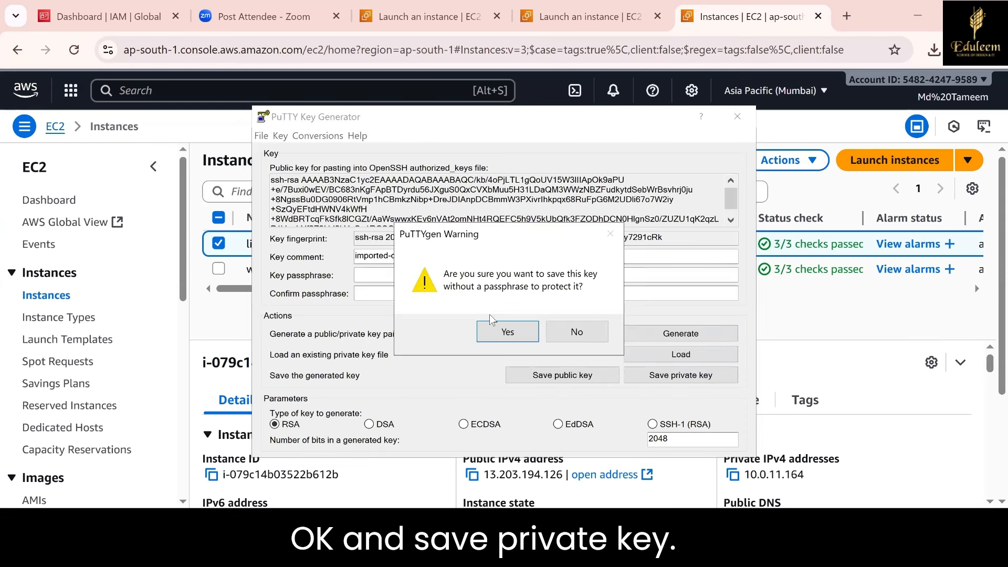
click(505, 332)
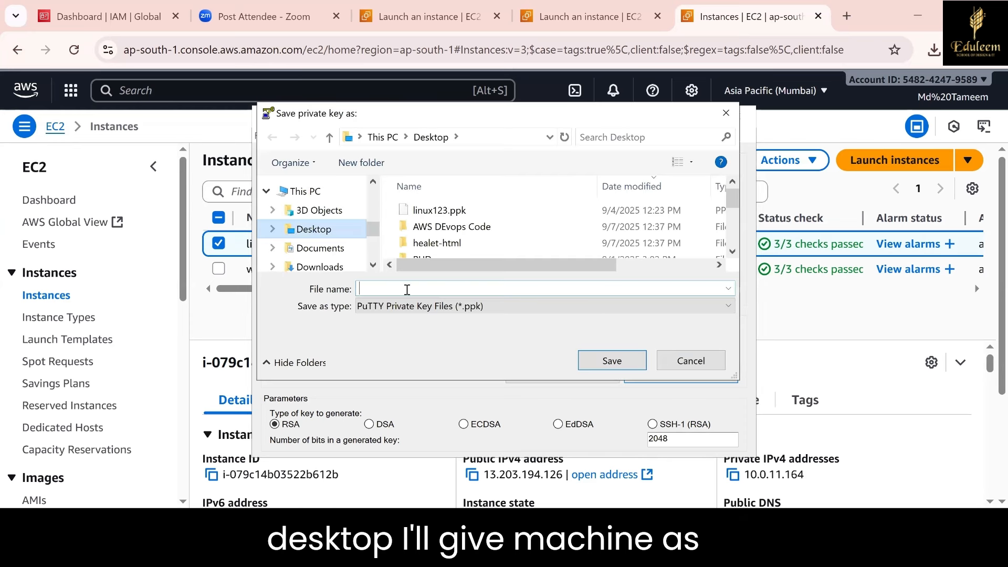
text(linu)
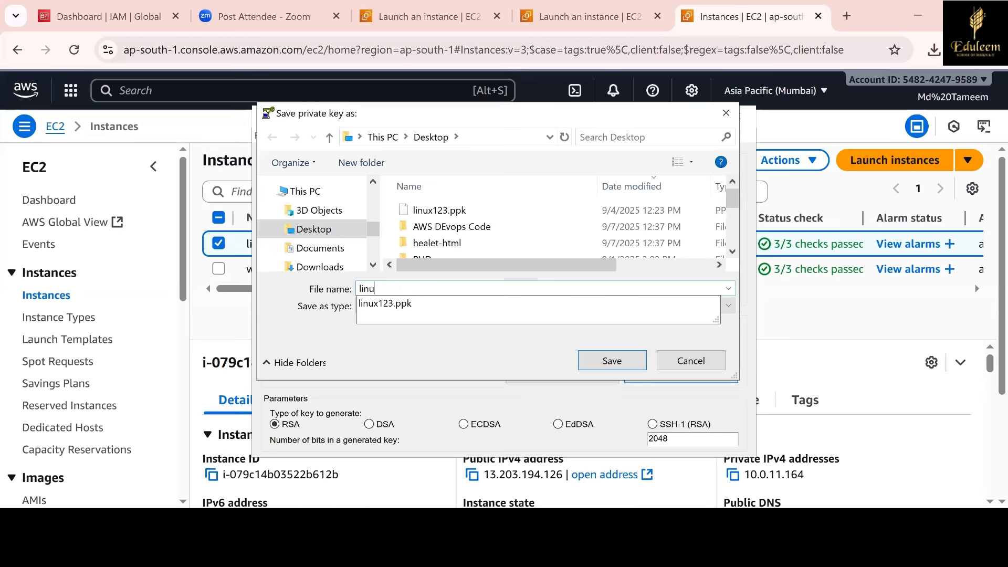
text(xtestmachine)
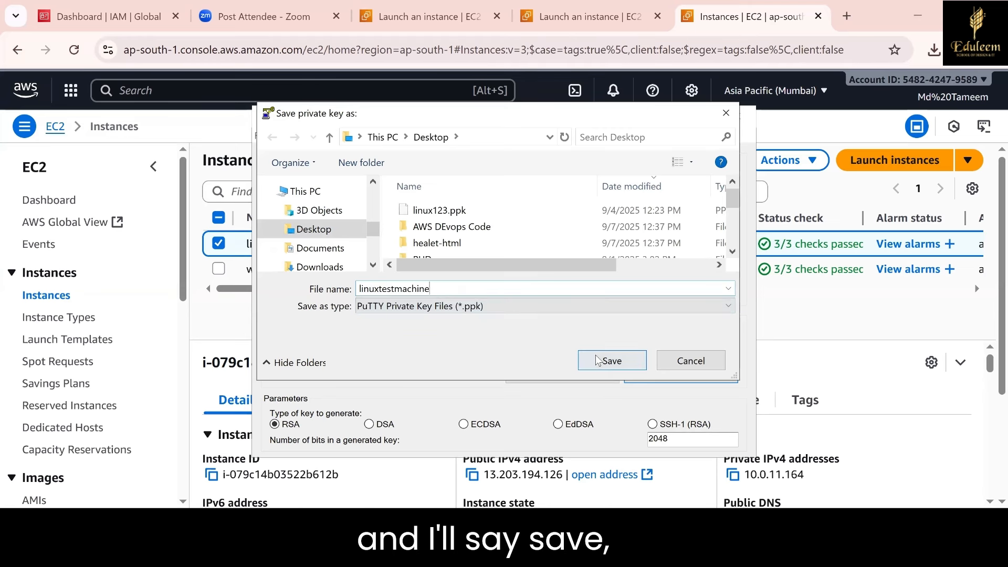
click(610, 360)
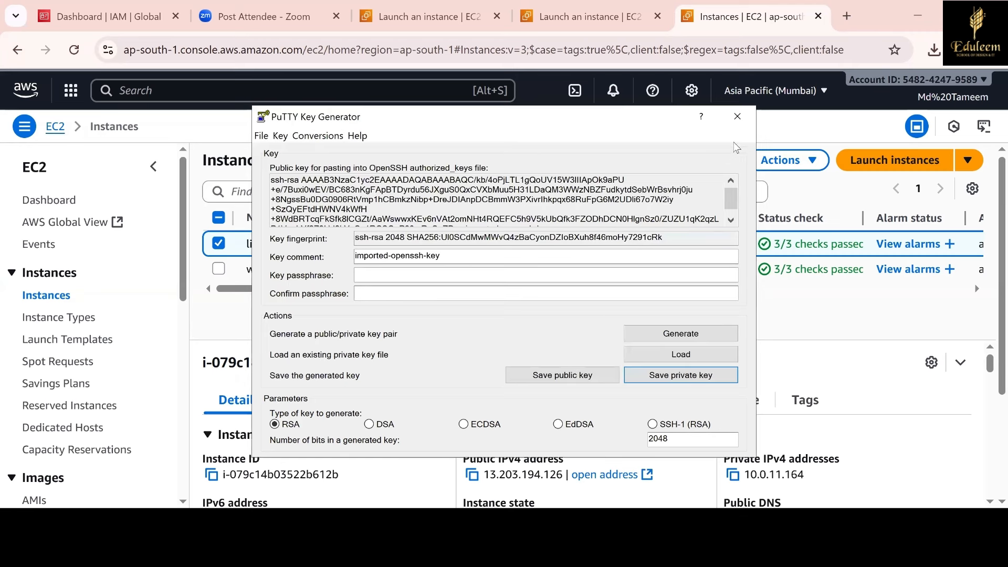
click(739, 122)
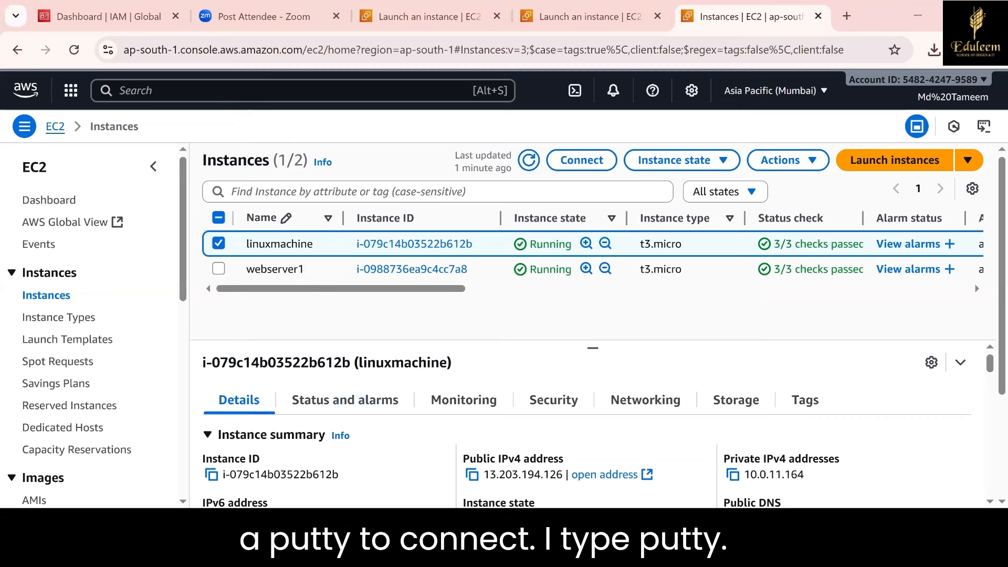
Search Windows for putty and launch putty.exe
key(super)
text(putty)
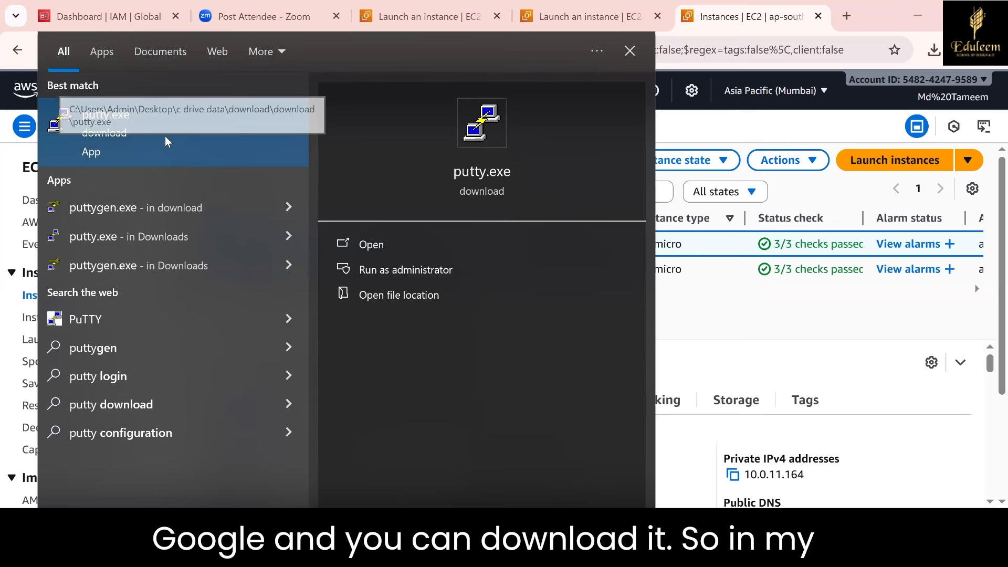
click(166, 143)
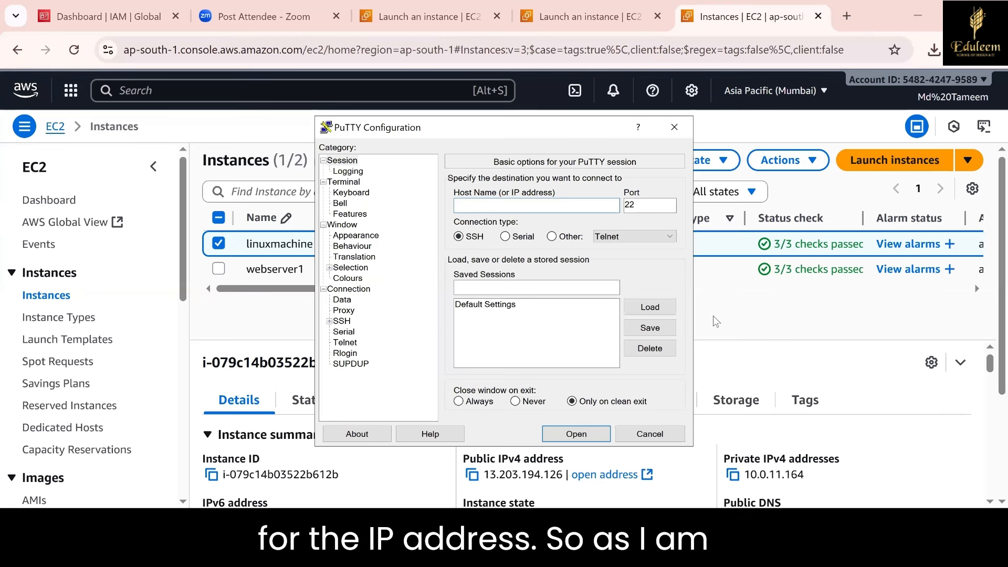
Copy linuxmachine's public IPv4 address 13.203.194.126 from the EC2 console and enter it as the PuTTY host name
click(754, 316)
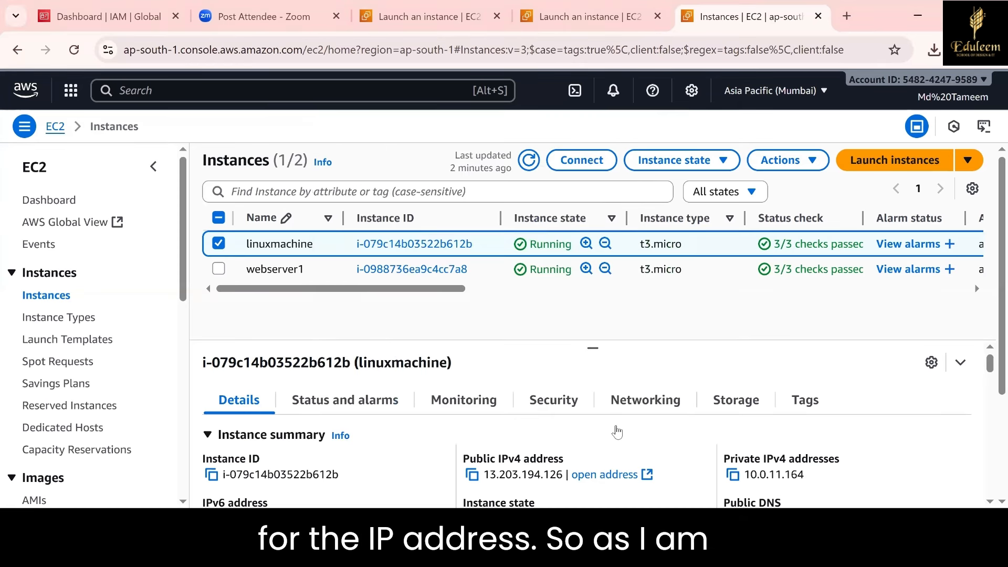
click(473, 475)
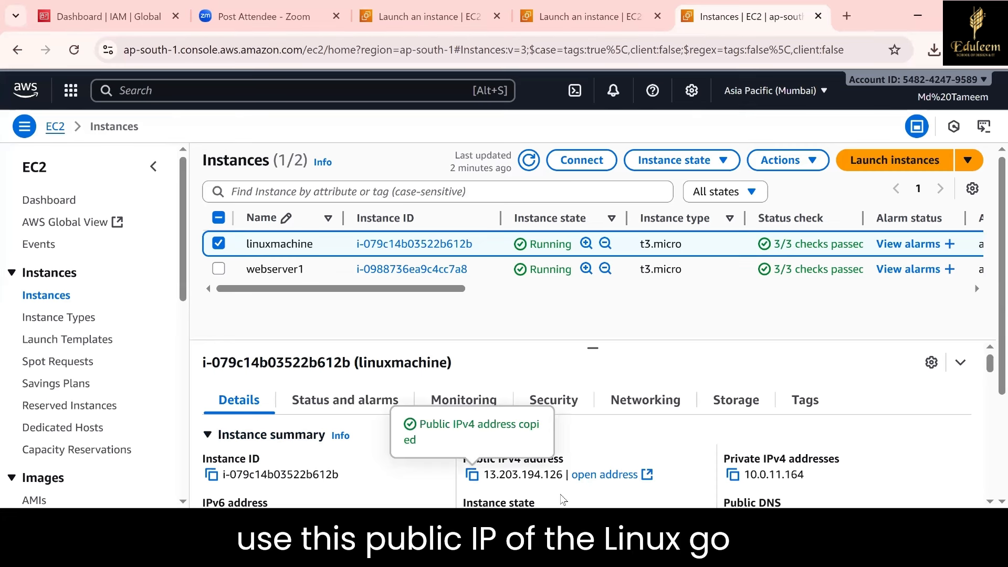
click(541, 549)
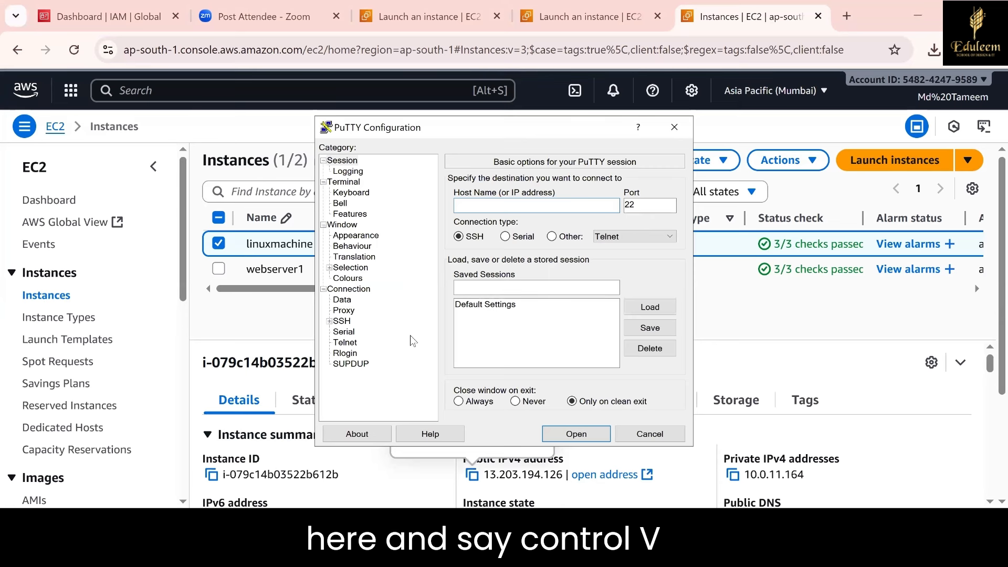
key(ctrl+v)
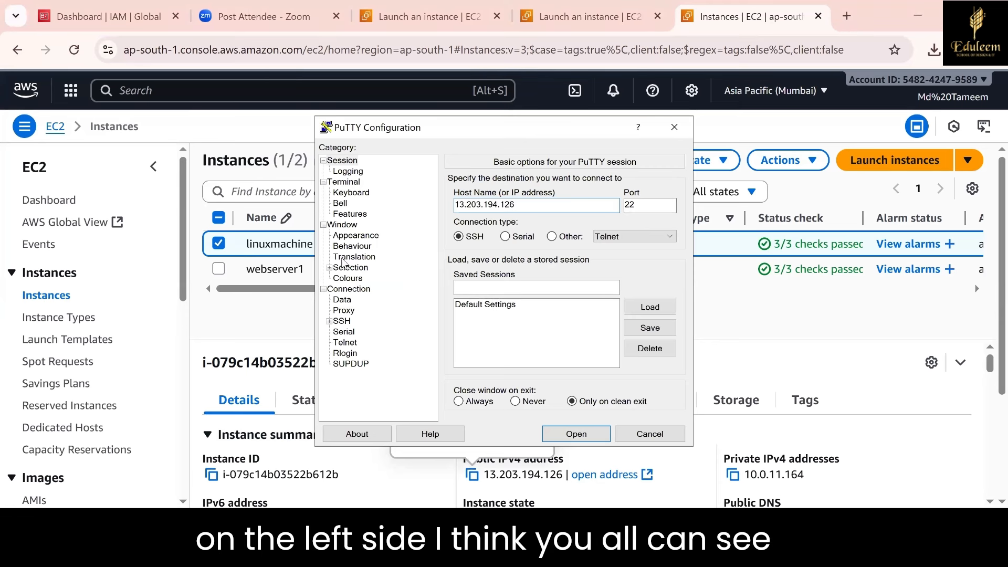
click(323, 291)
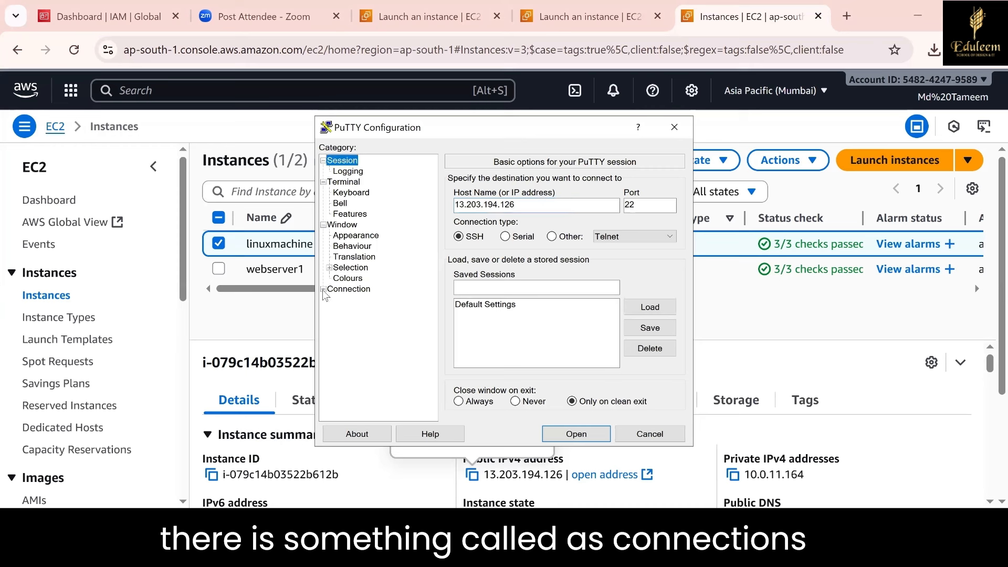
click(323, 290)
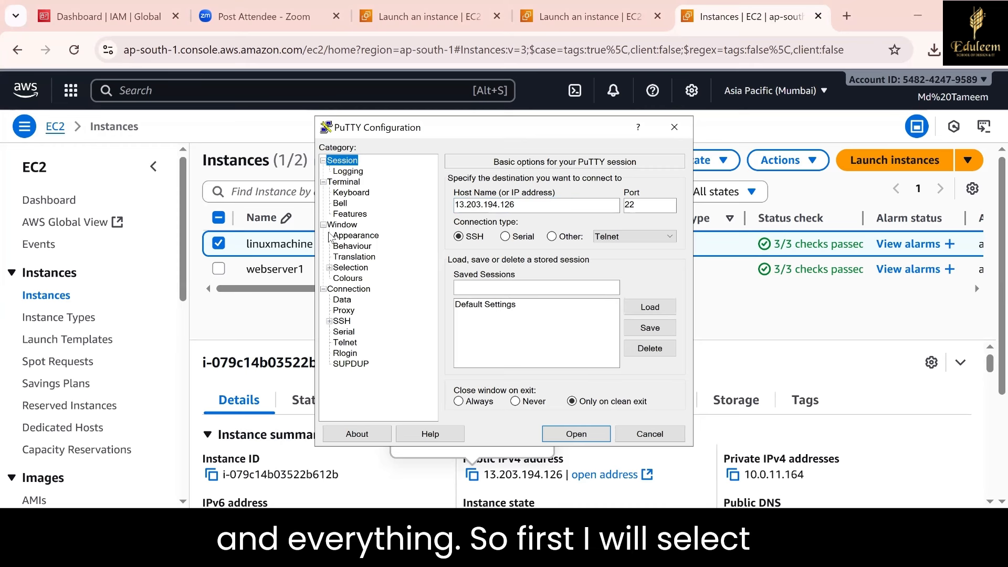
click(342, 183)
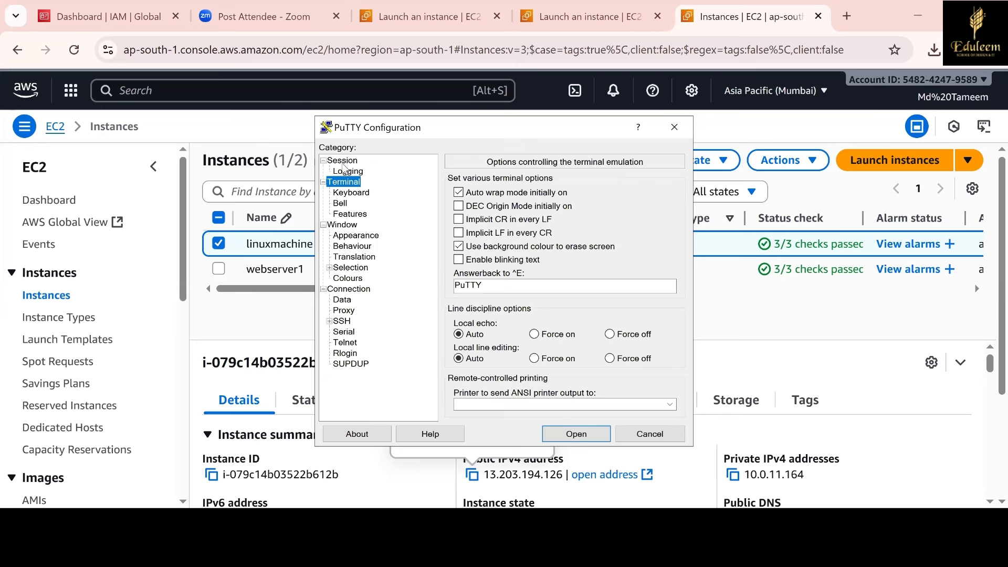
click(343, 161)
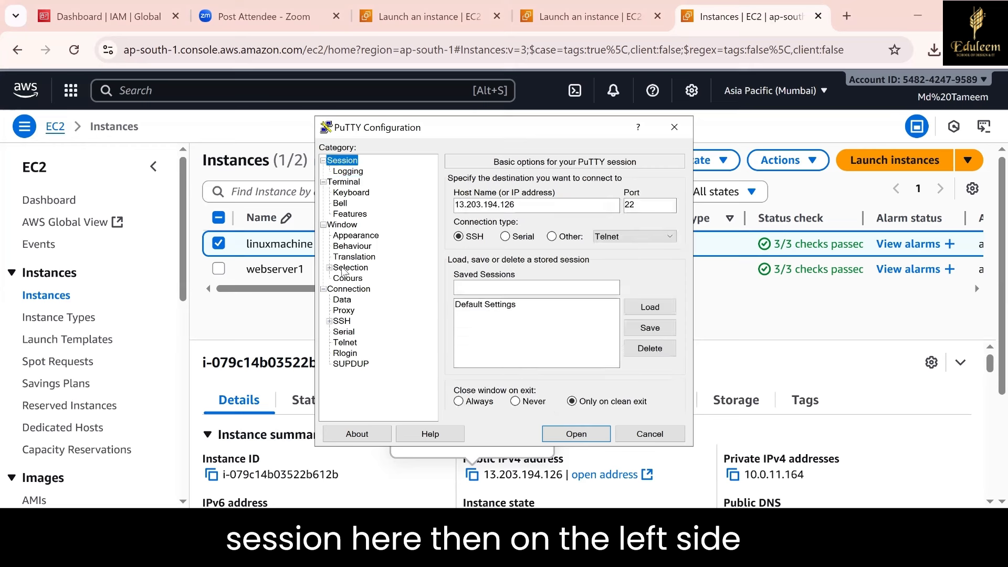
Set linuxtestmachine.ppk from the Desktop as the private key file in the SSH authentication credentials
click(329, 320)
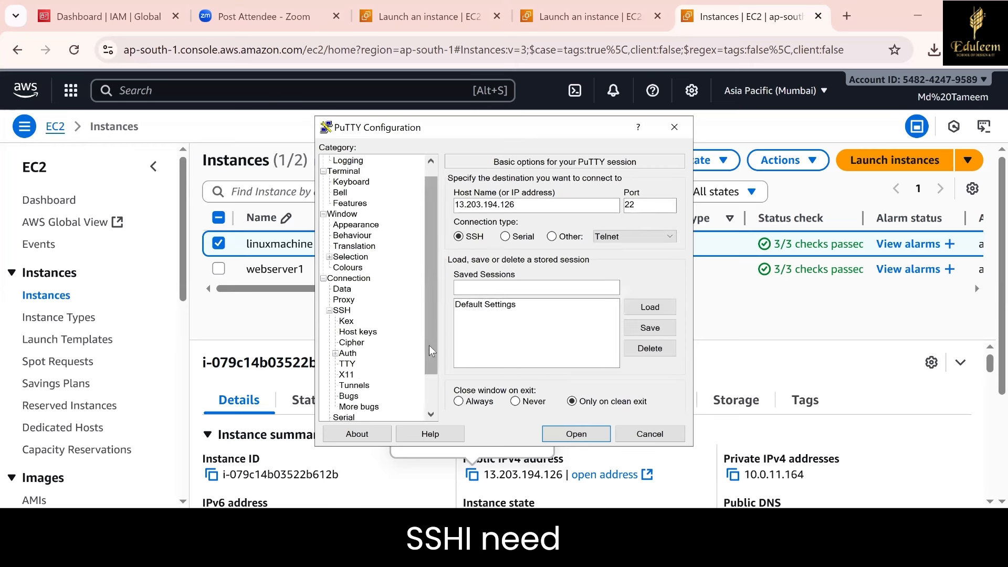
scroll(430, 373, down, 1)
scroll(431, 380, down, 1)
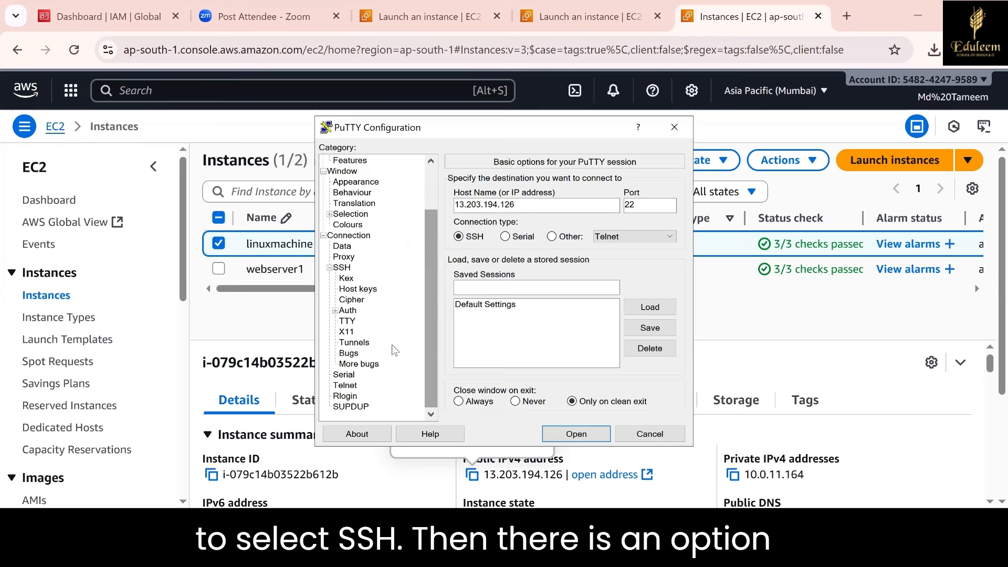
click(335, 310)
click(367, 321)
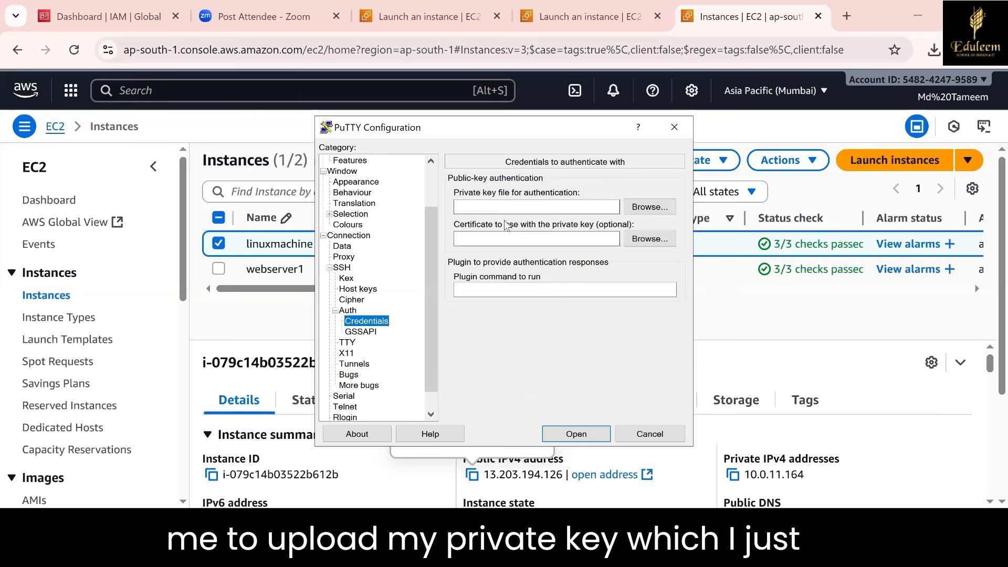
click(636, 205)
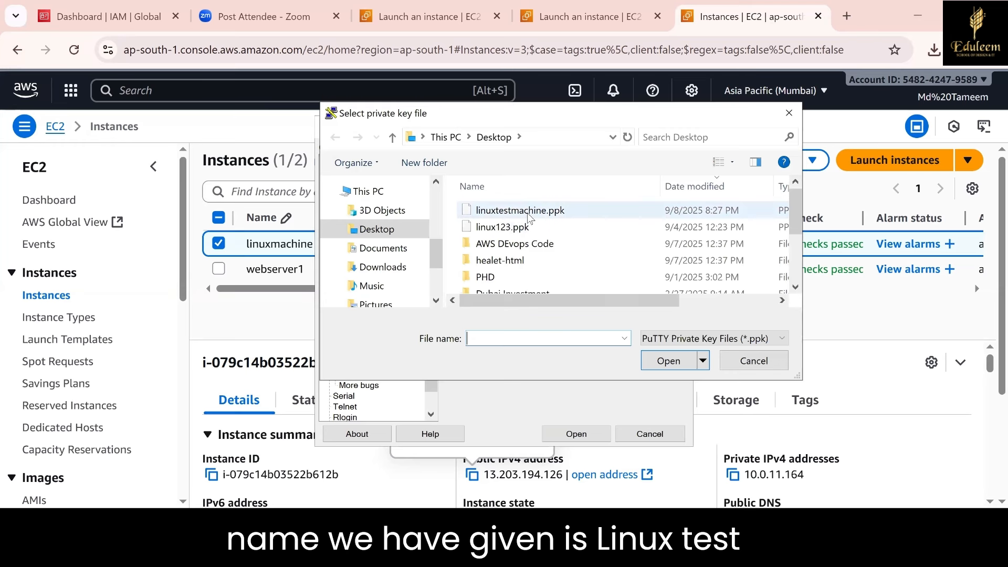
click(528, 216)
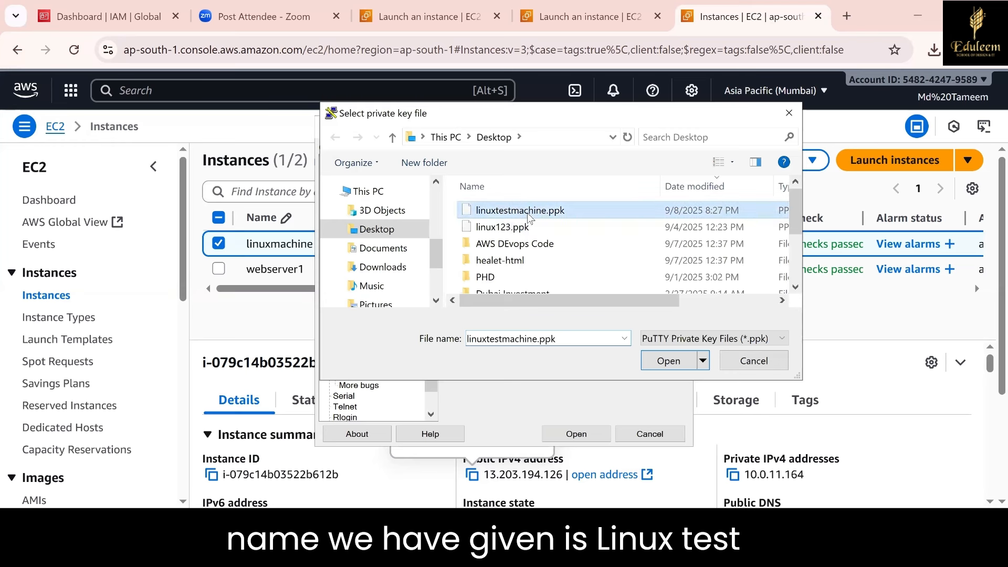
click(668, 362)
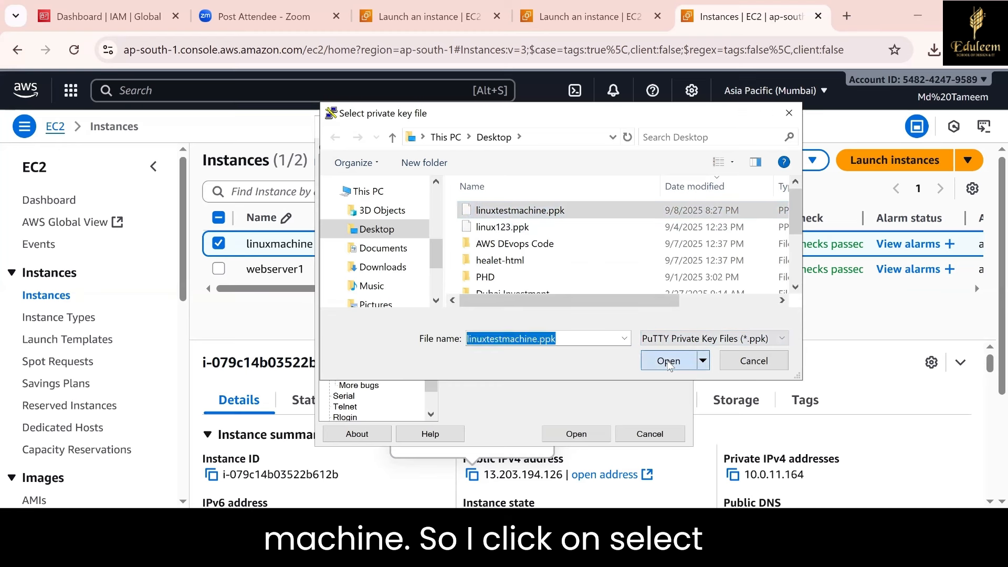
Open the SSH session, accept the server's host key, and log in as ec2-user
click(576, 434)
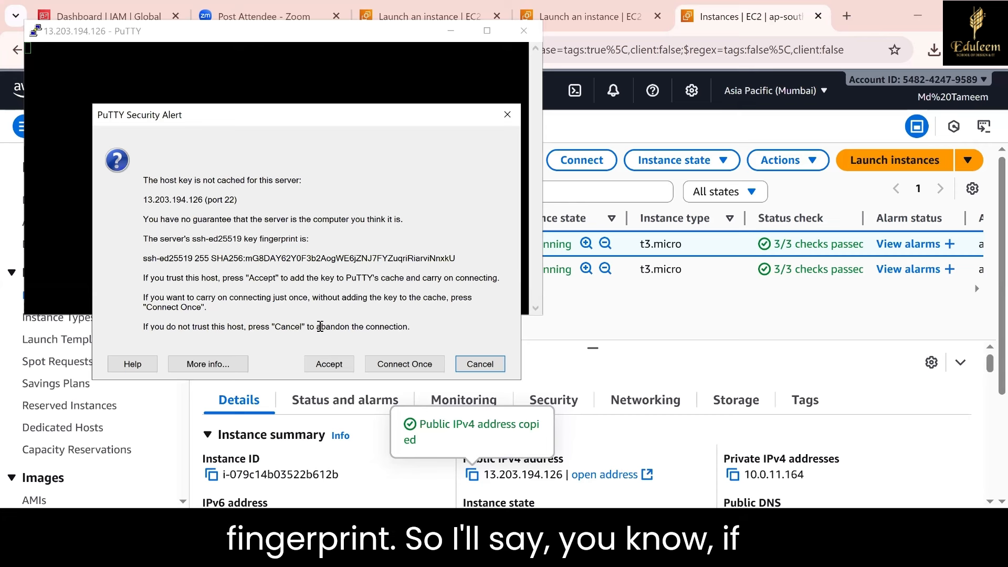
click(326, 365)
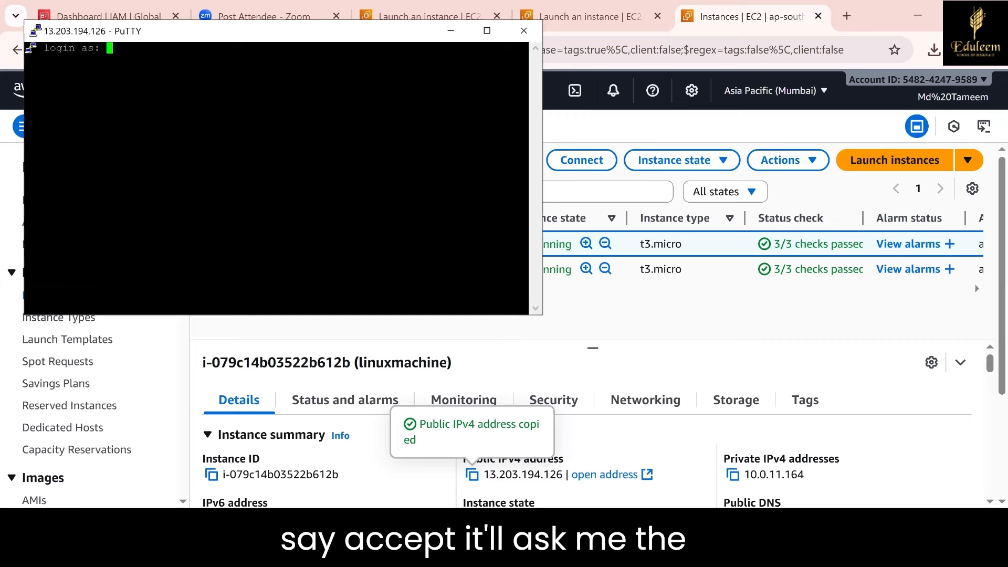
text(ec)
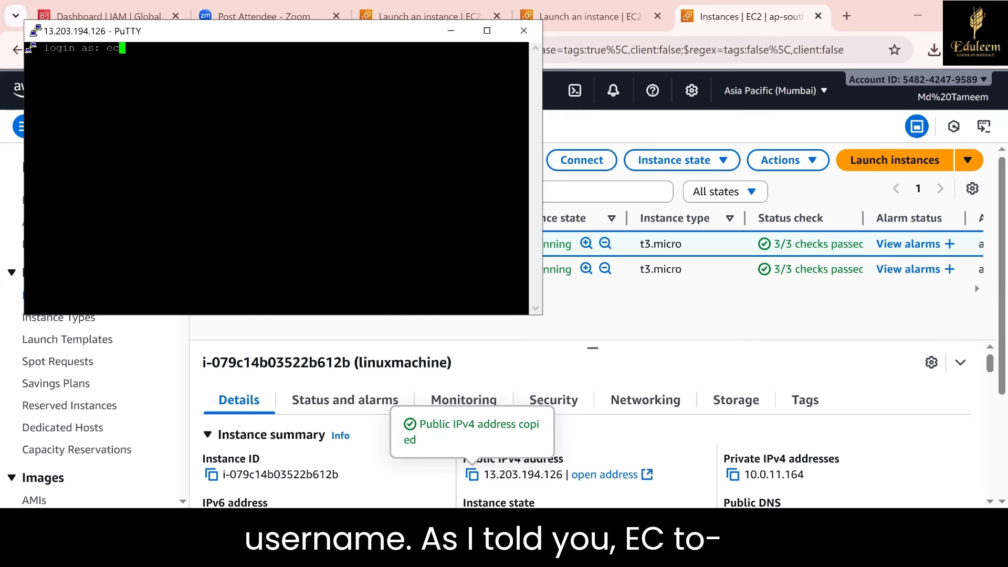
text(2-user)
key(Return)
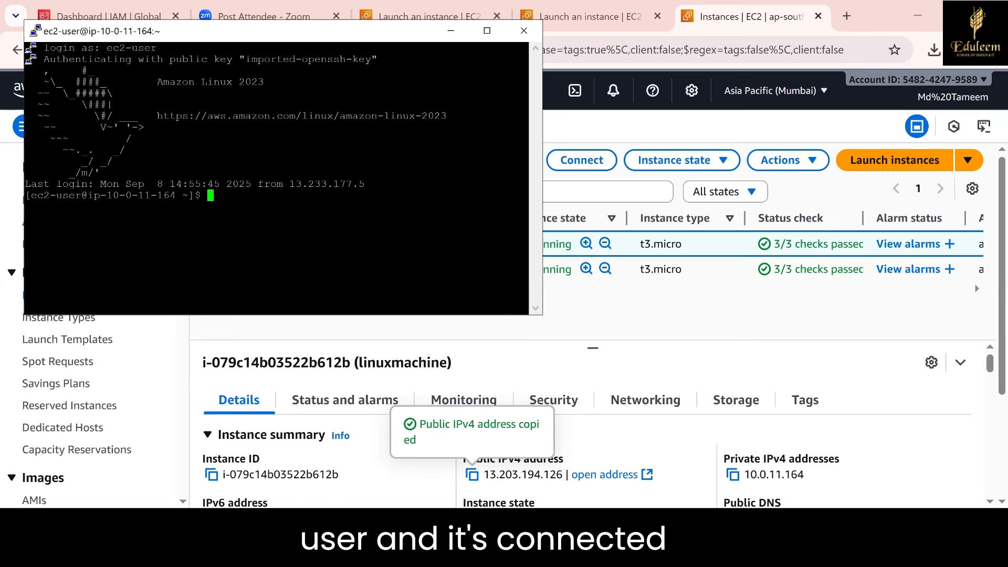
Switch to the root user in the PuTTY session with sudo su
text(sudo su)
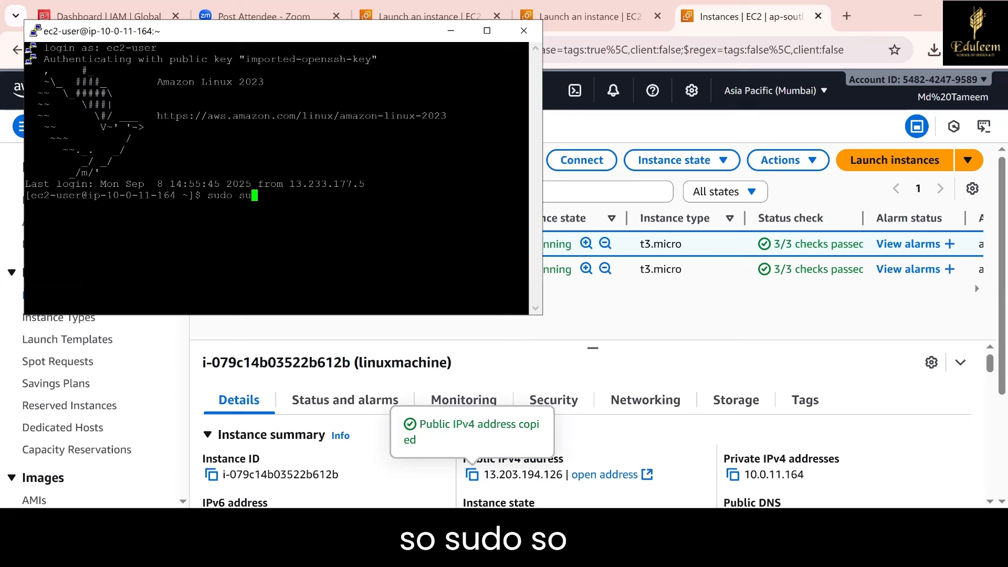
key(Return)
key(Return)
Change to the root directory with cd / and list its contents with ls in the PuTTY session
text(cd /)
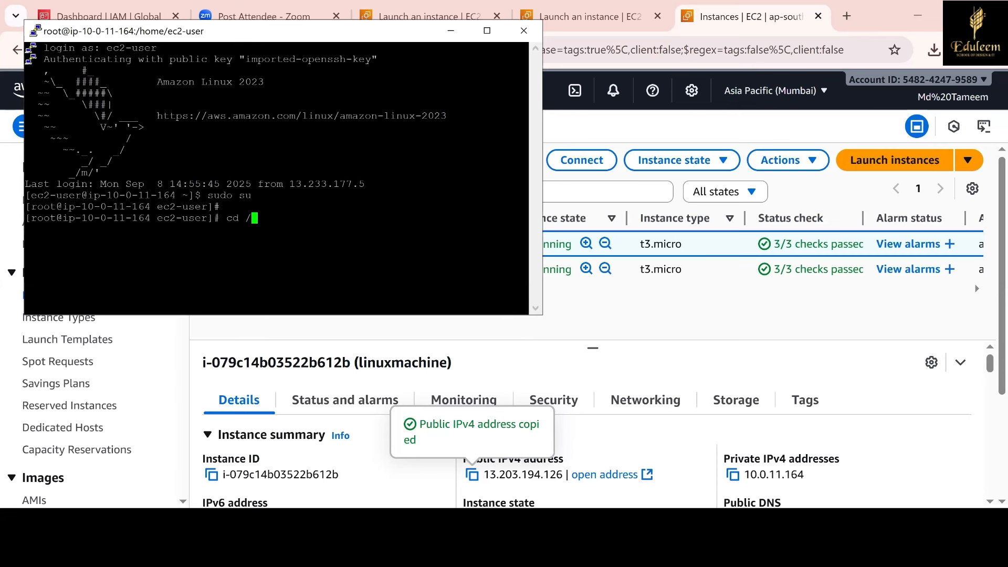
key(Return)
text(ls)
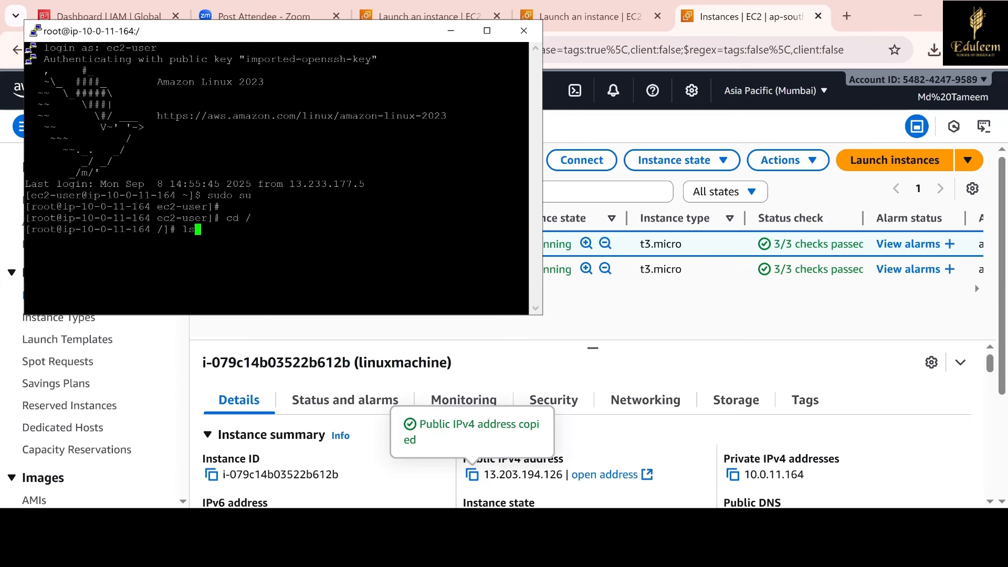
key(Return)
key(Return)
key(Return)
key(Return)
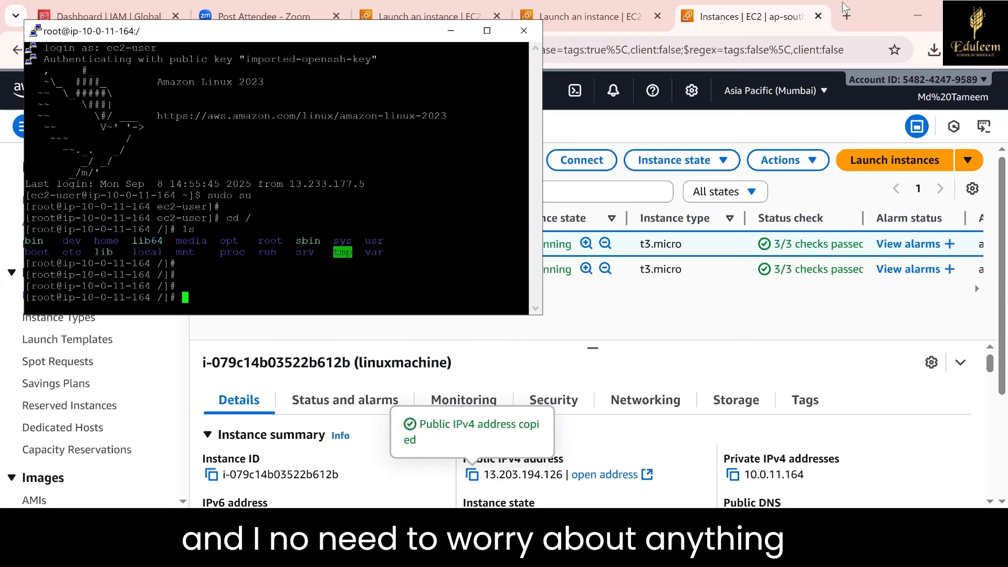
Minimize the browser and maximize the PuTTY session window to view the connected Linux machine's terminal
click(922, 15)
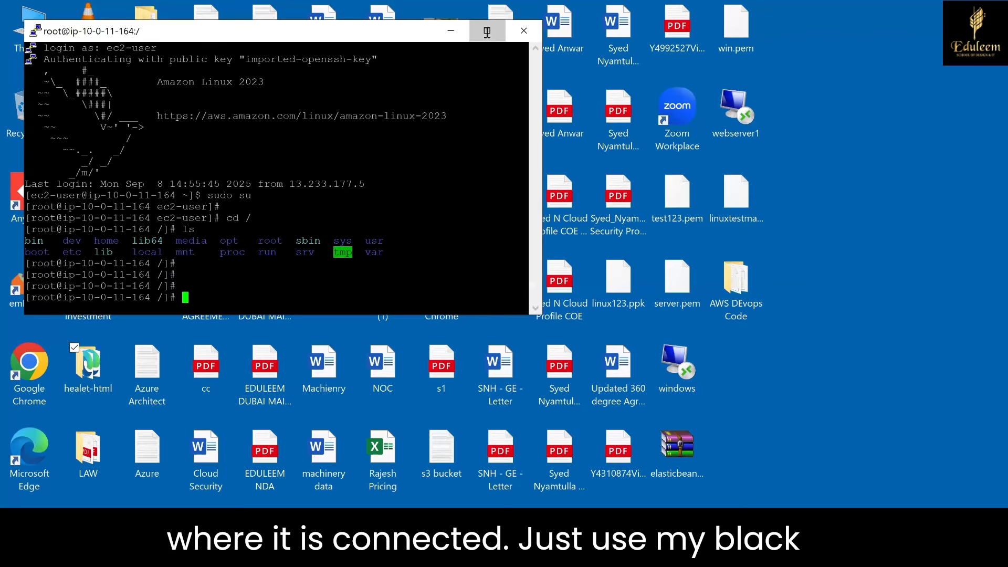
click(488, 31)
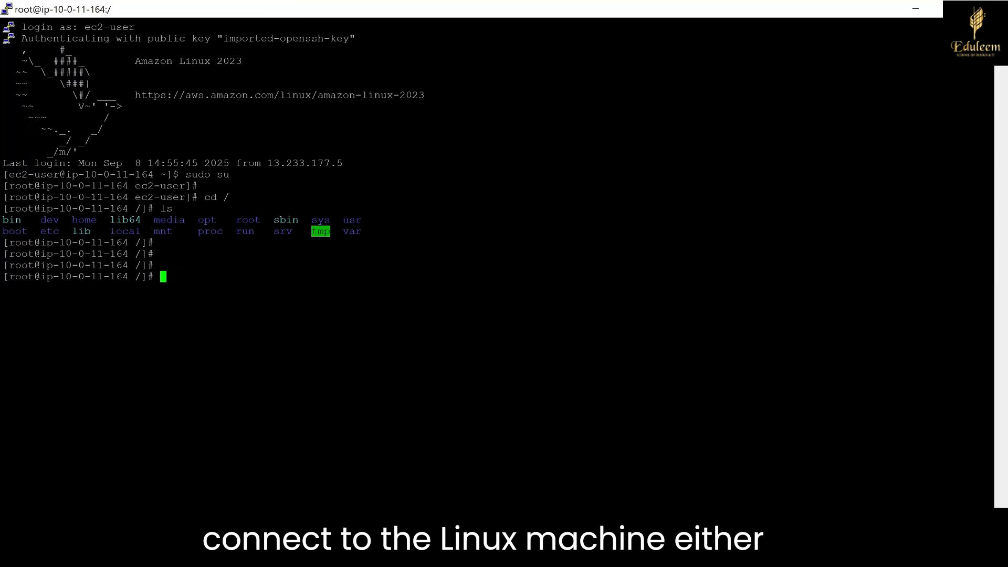
Switch to the EC2 Instances page in Chrome and examine linuxmachine's instance state options and its instance settings actions
mouse_move(481, 501)
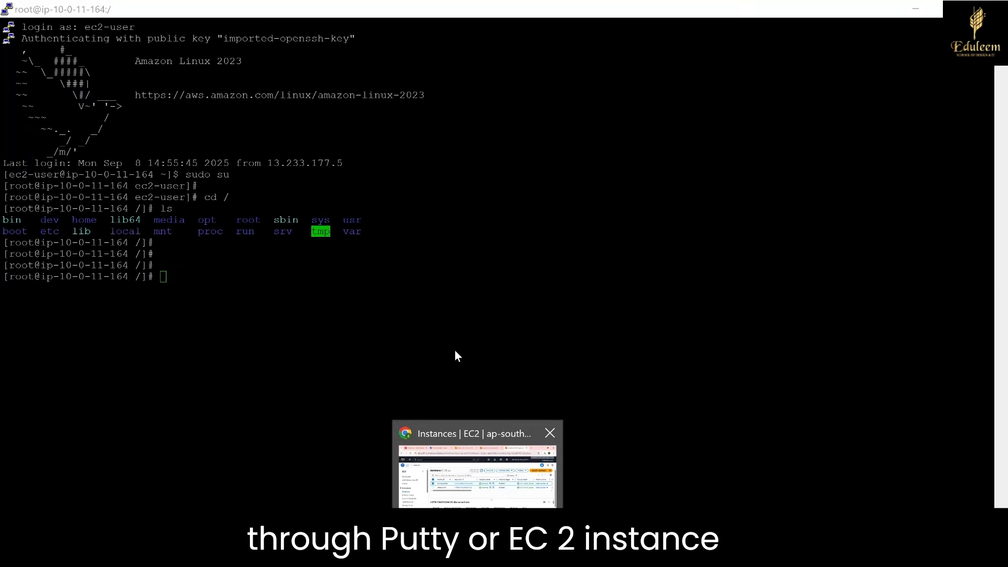
key(alt+Tab)
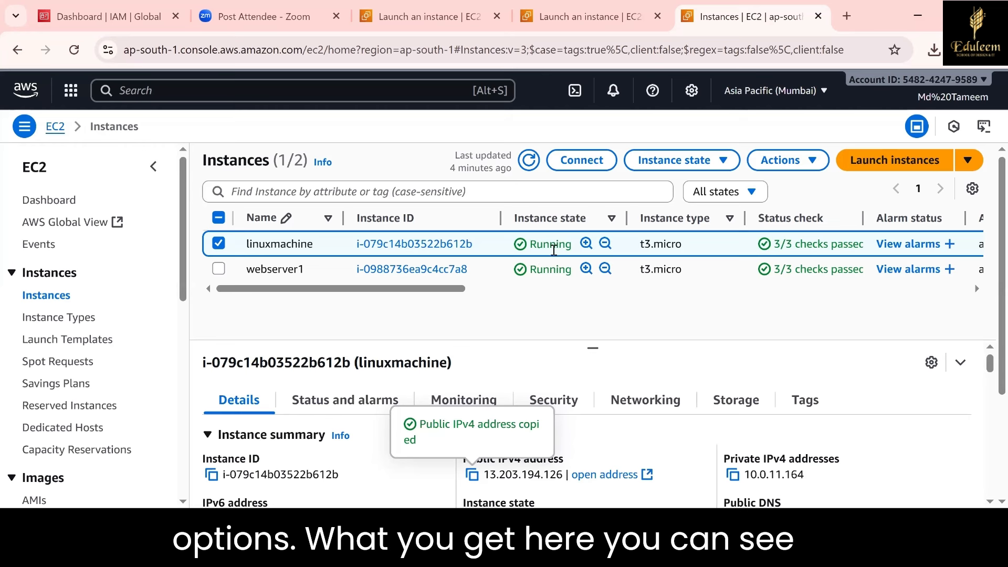
click(711, 161)
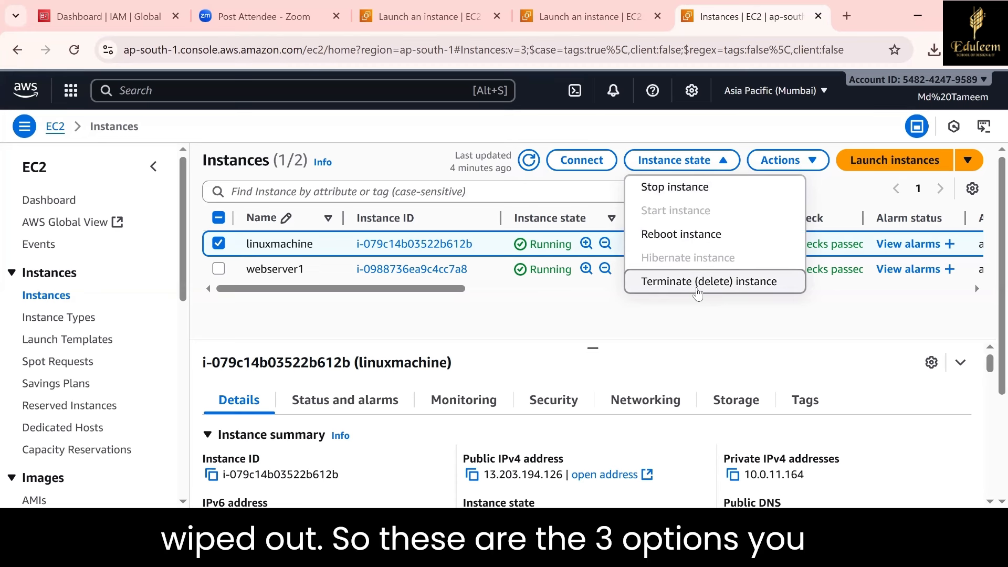
click(792, 161)
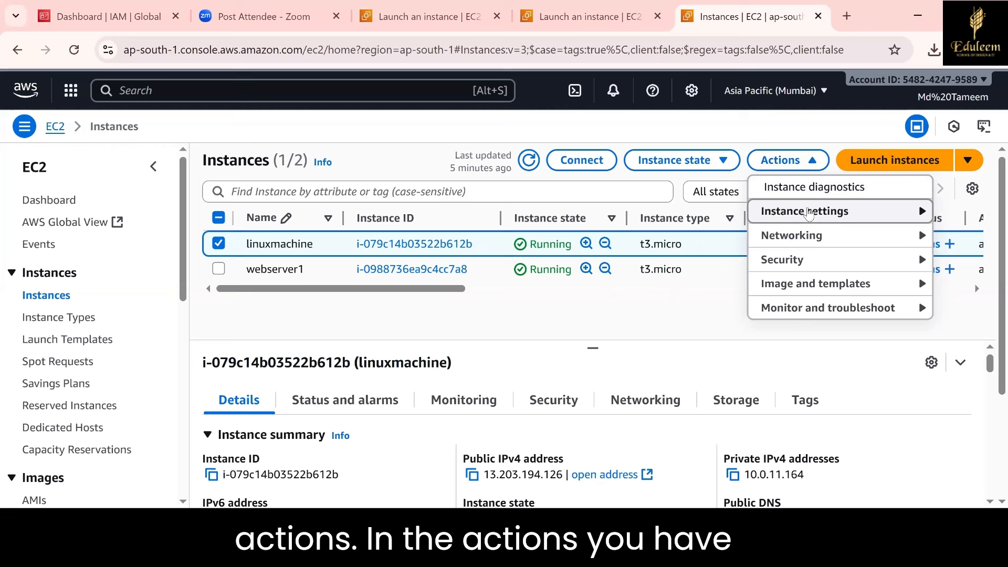
click(809, 213)
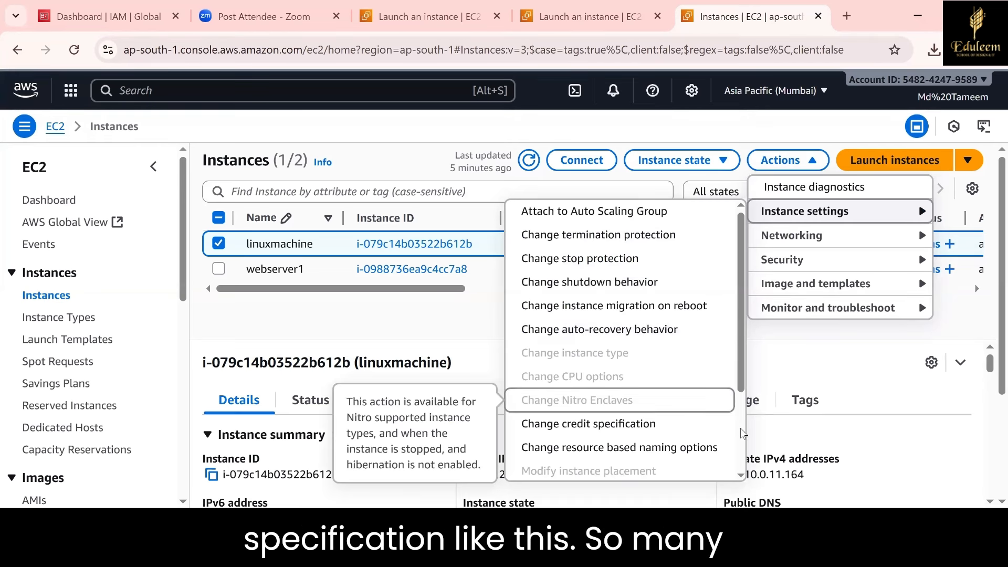
scroll(743, 433, down, 2)
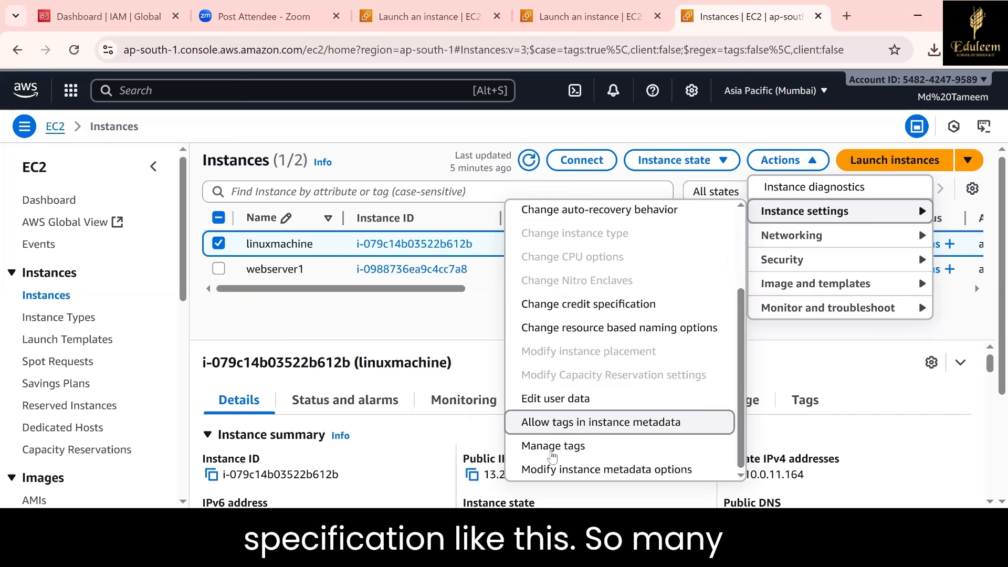